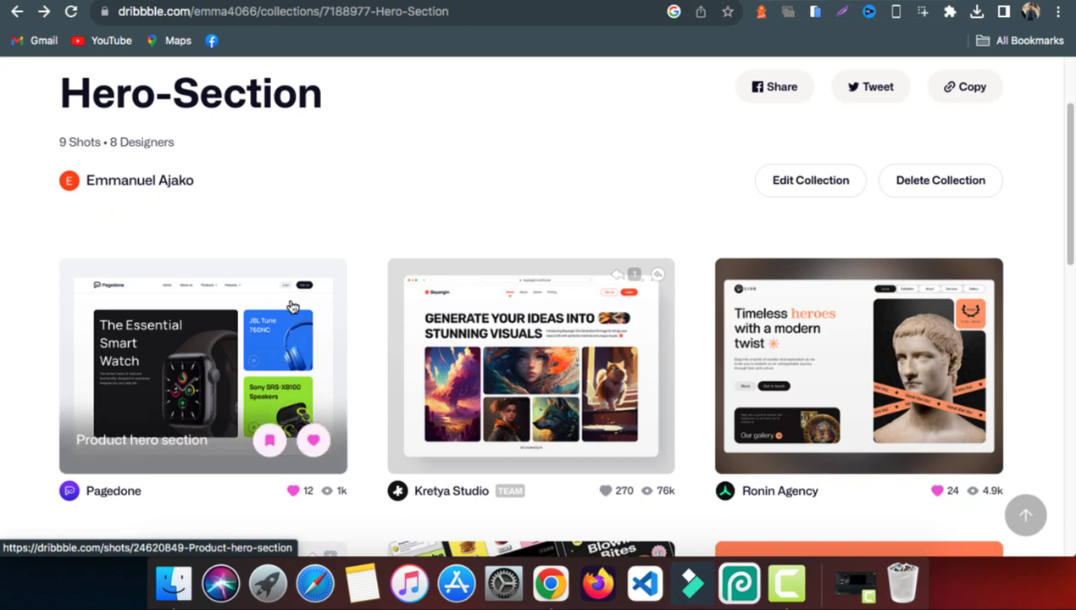
Open the "Product hero section" shot and examine its three-block layout of one large card beside two stacked cards.
{"action": "left_click", "coordinate": [188, 362]}
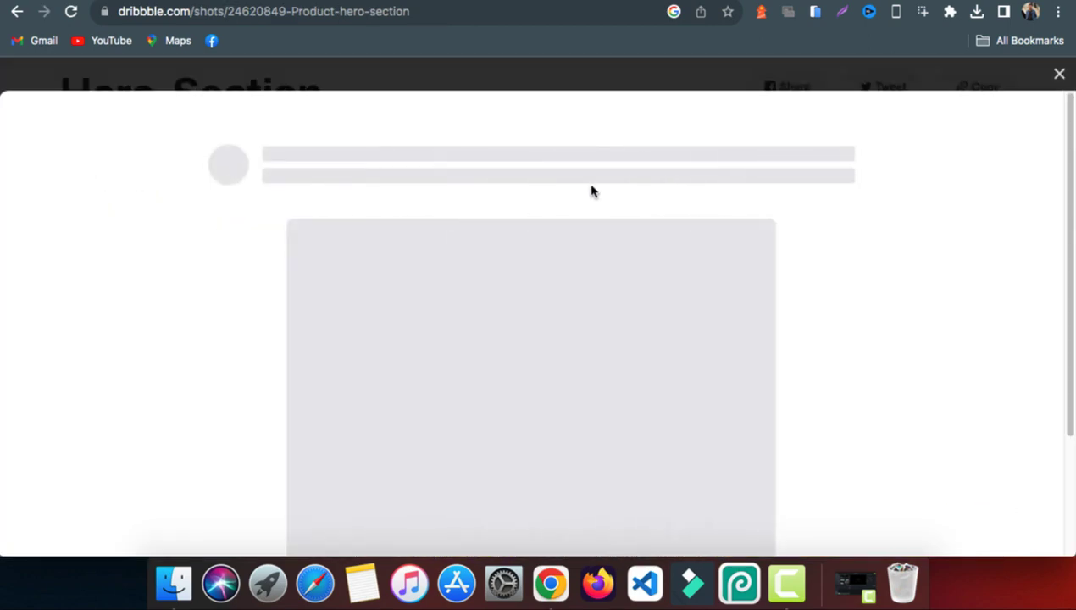
{"action": "scroll", "coordinate": [692, 267], "scroll_direction": "down", "scroll_amount": 5}
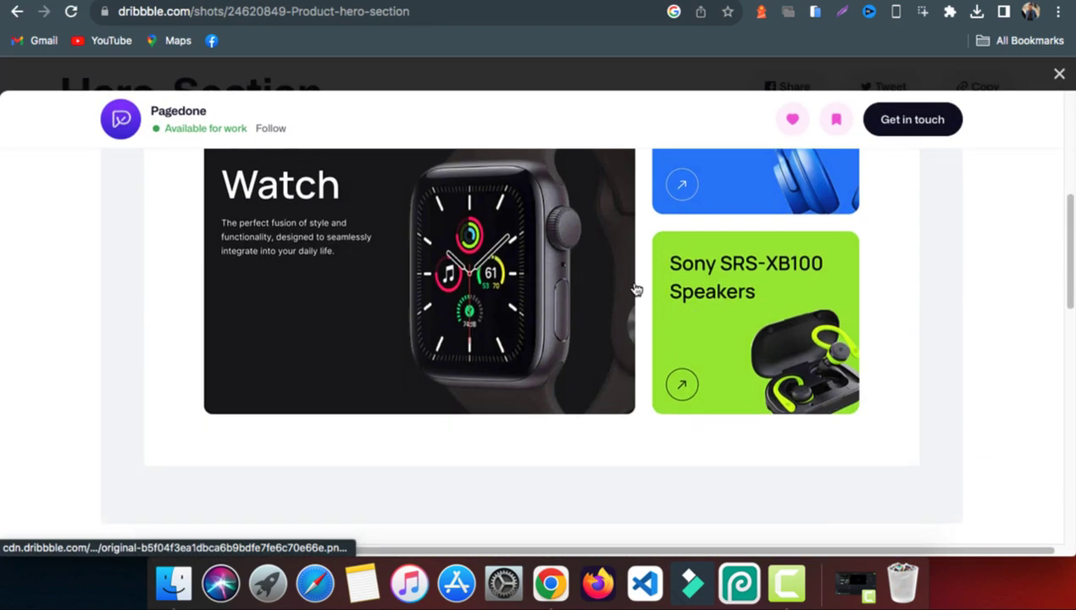
{"action": "scroll", "coordinate": [636, 288], "scroll_direction": "up", "scroll_amount": 1}
{"action": "scroll", "coordinate": [510, 284], "scroll_direction": "up", "scroll_amount": 2}
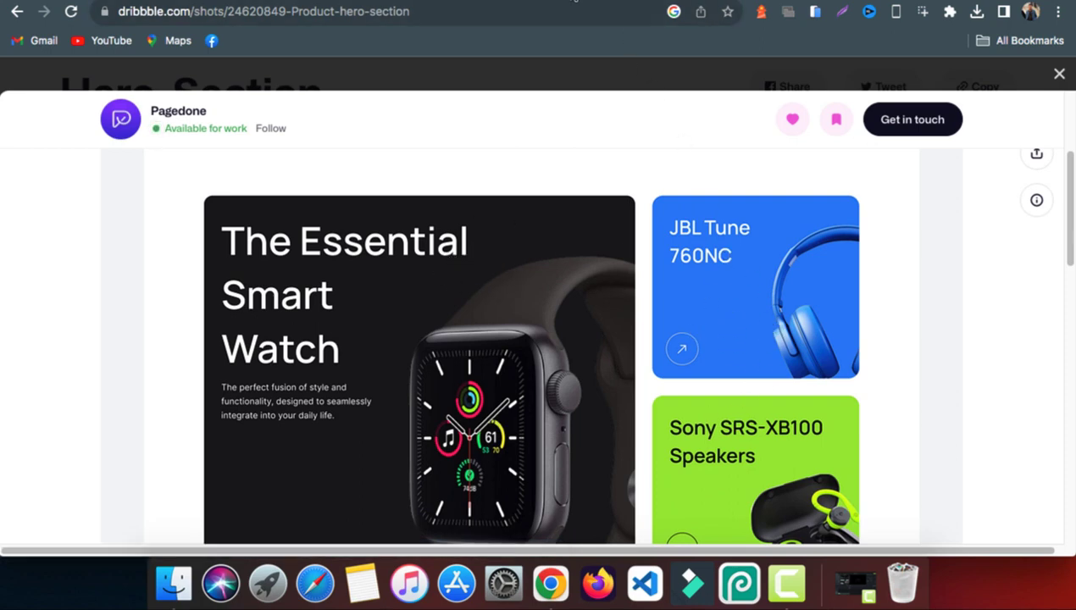
Switch to the Wix Studio editor and set the blank section's height to 800 px.
{"action": "left_click", "coordinate": [575, 1]}
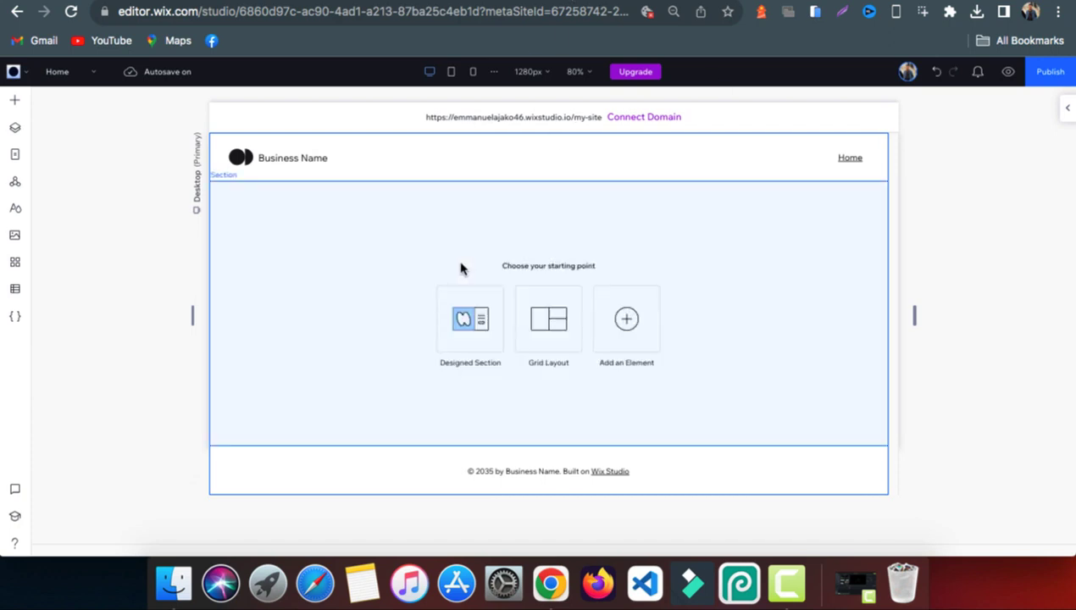
{"action": "left_click", "coordinate": [412, 263]}
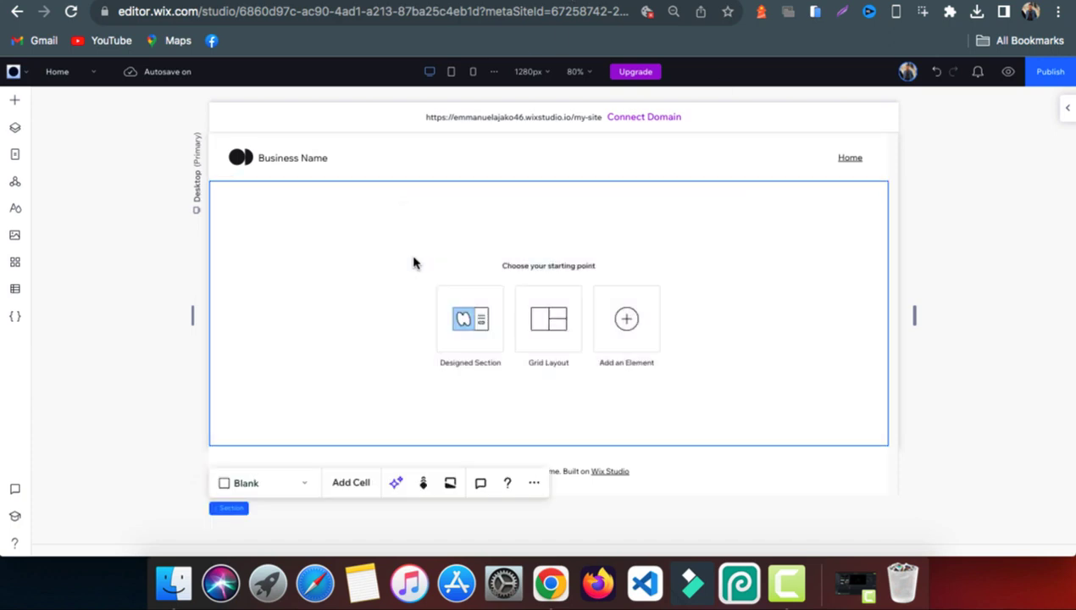
{"action": "left_click", "coordinate": [1065, 113]}
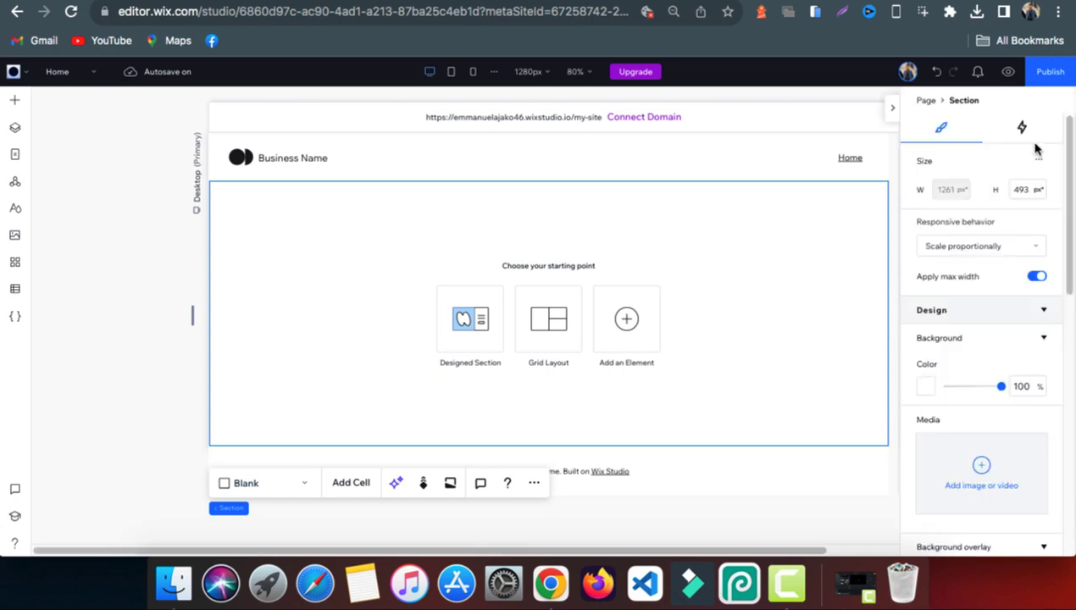
{"action": "left_click", "coordinate": [1016, 190]}
{"action": "key", "text": "Return"}
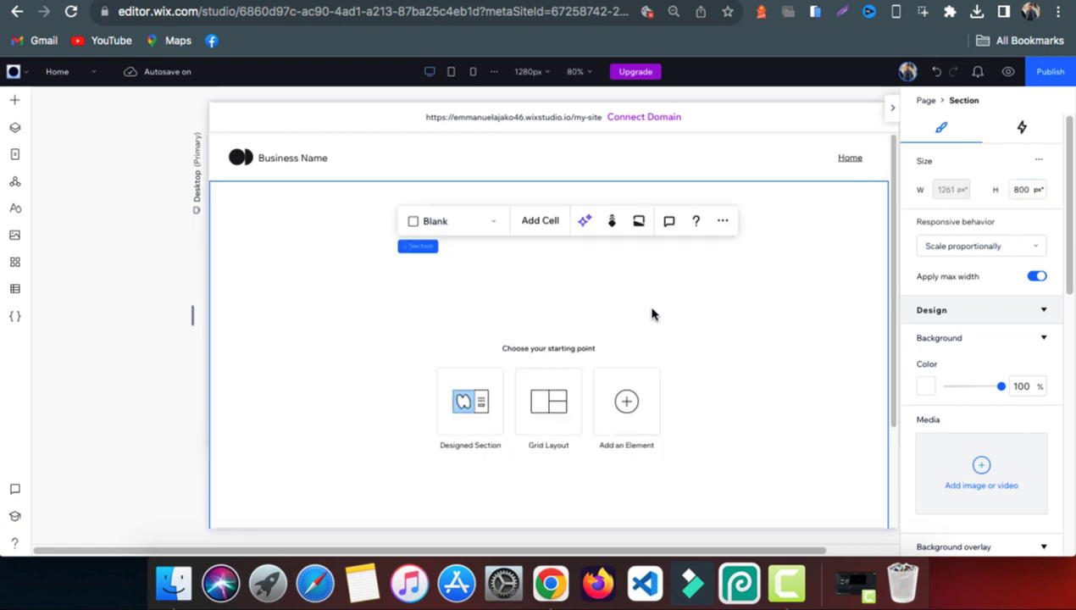
Apply a section grid layout with one tall cell on the left and two stacked cells on the right.
{"action": "left_click", "coordinate": [552, 420]}
{"action": "scroll", "coordinate": [328, 344], "scroll_direction": "down", "scroll_amount": 2}
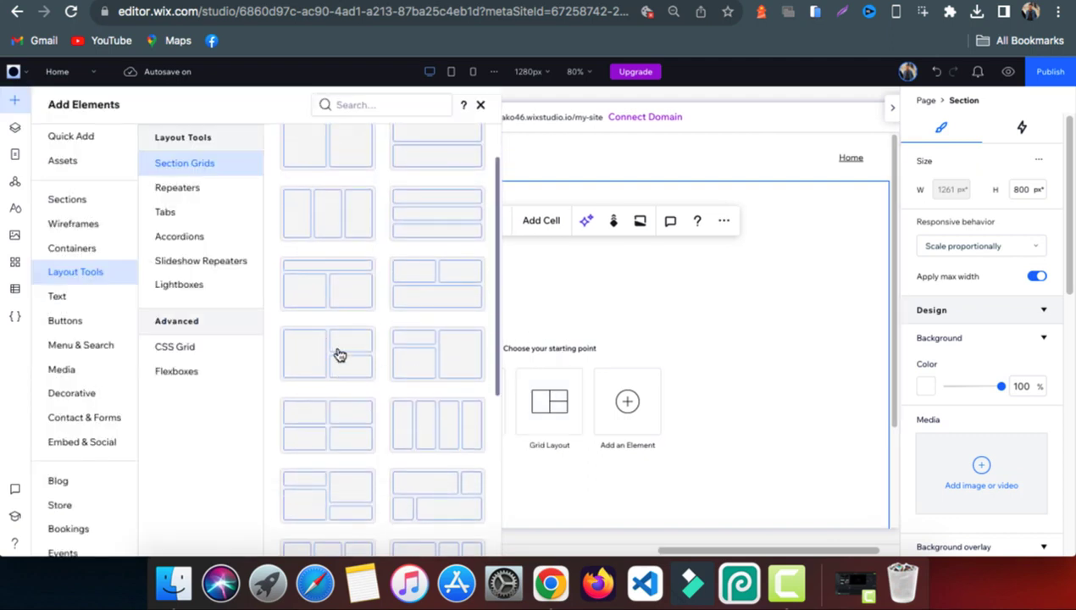
{"action": "left_click", "coordinate": [336, 353]}
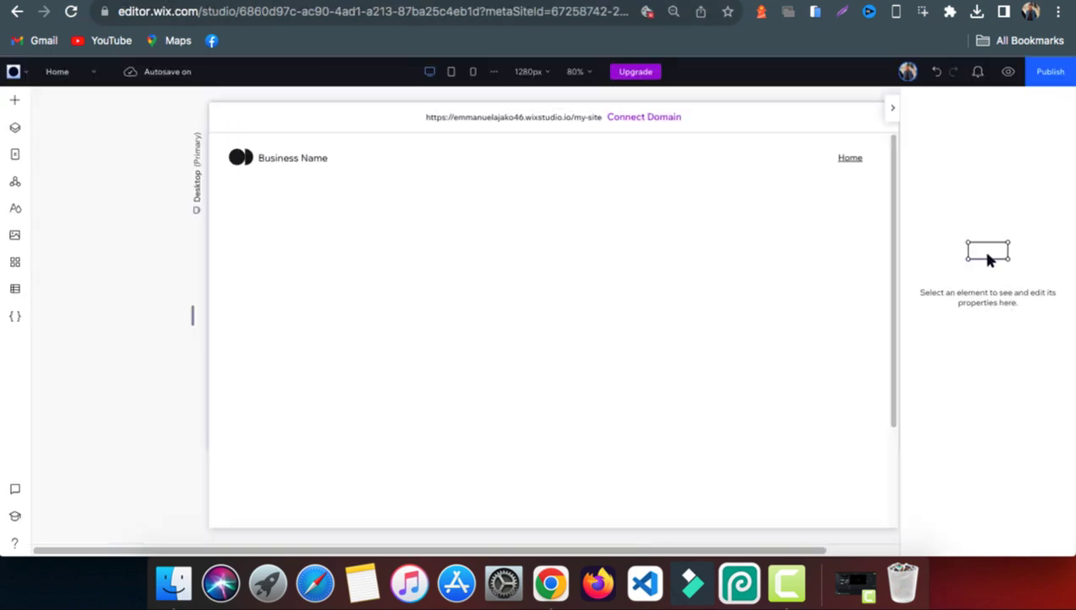
Set the section grid's padding to 5% on all four sides.
{"action": "left_click", "coordinate": [317, 211]}
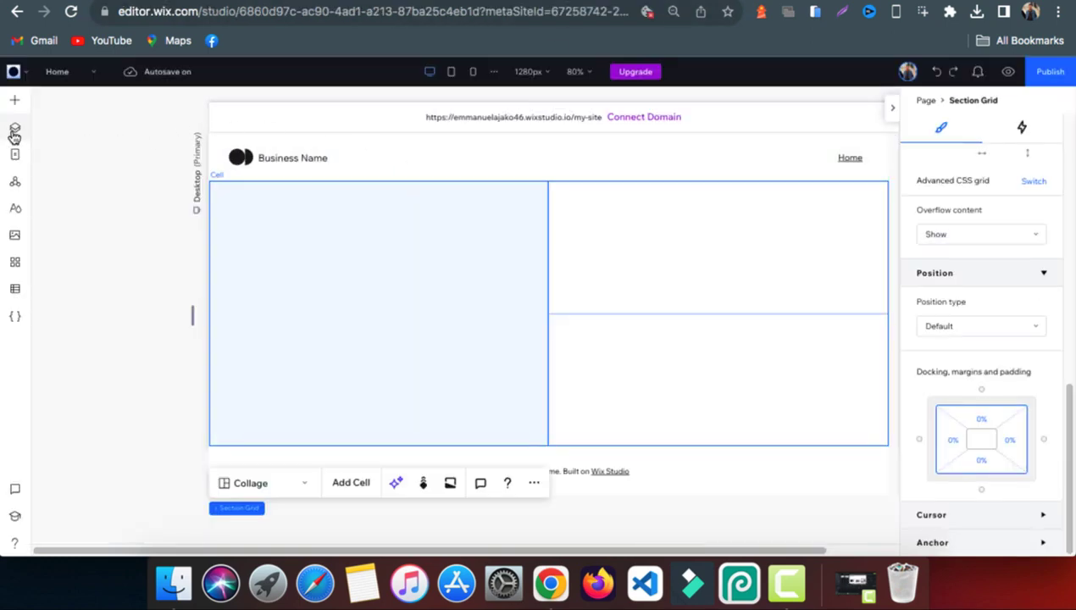
{"action": "left_click", "coordinate": [14, 131]}
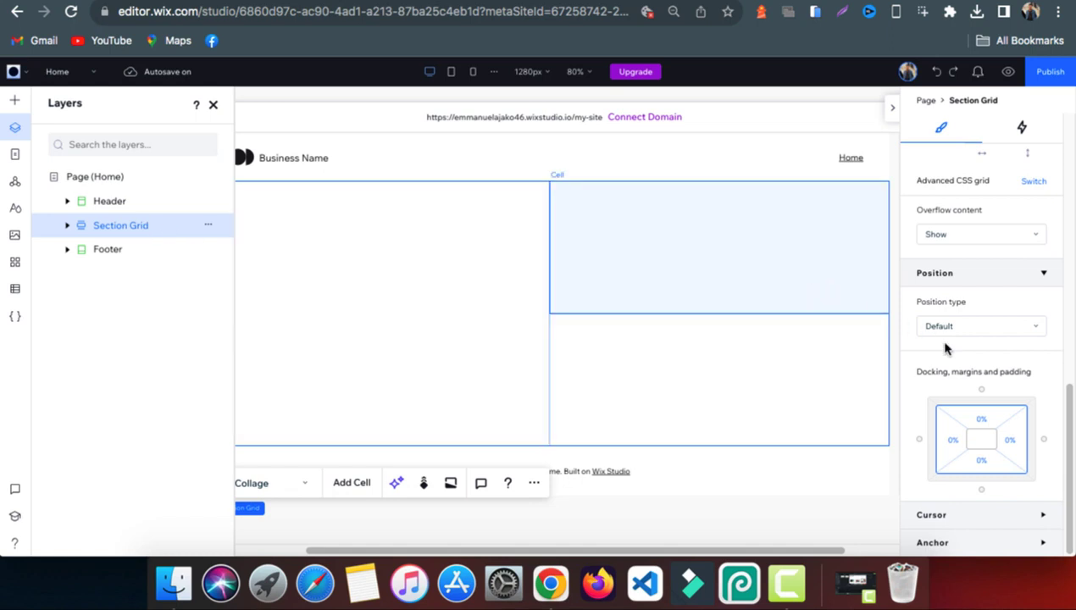
{"action": "left_click", "coordinate": [985, 420]}
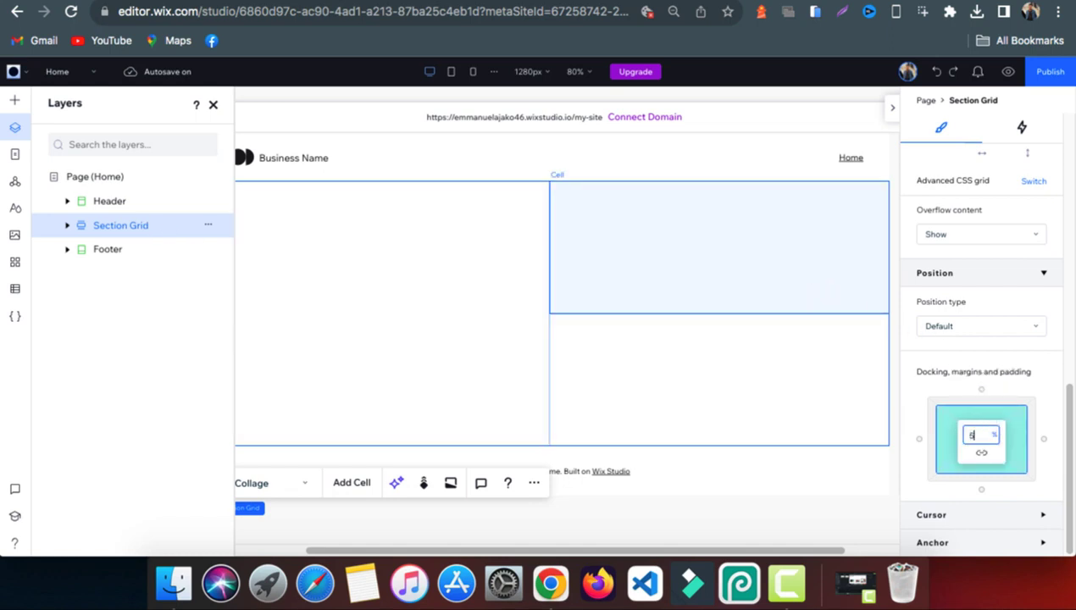
{"action": "key", "text": "Return"}
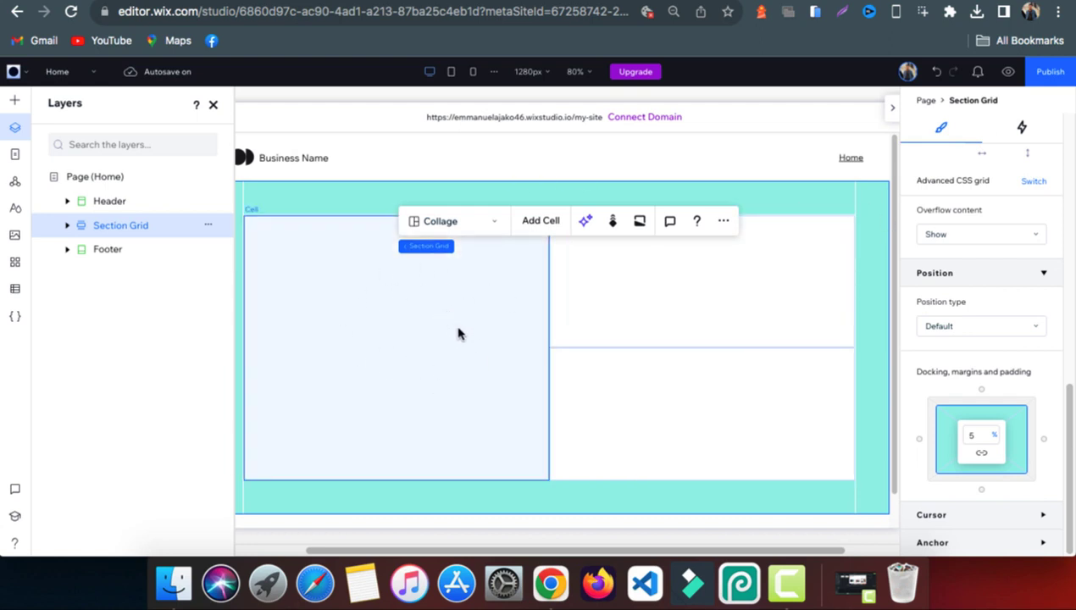
Add a container to the tall left cell and stretch it to fill the cell.
{"action": "left_click", "coordinate": [10, 103]}
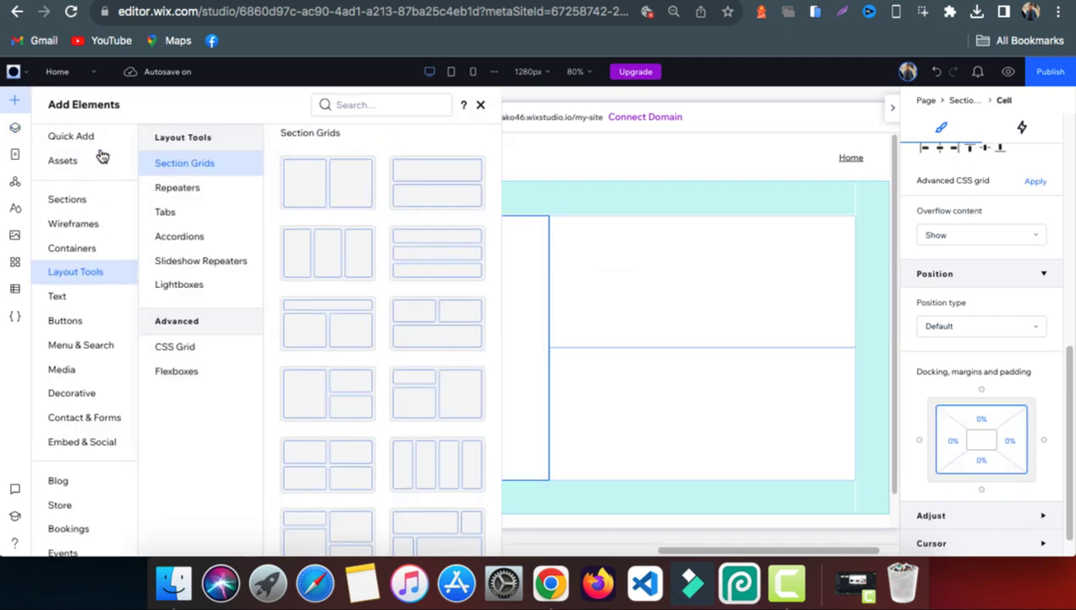
{"action": "left_click", "coordinate": [77, 140]}
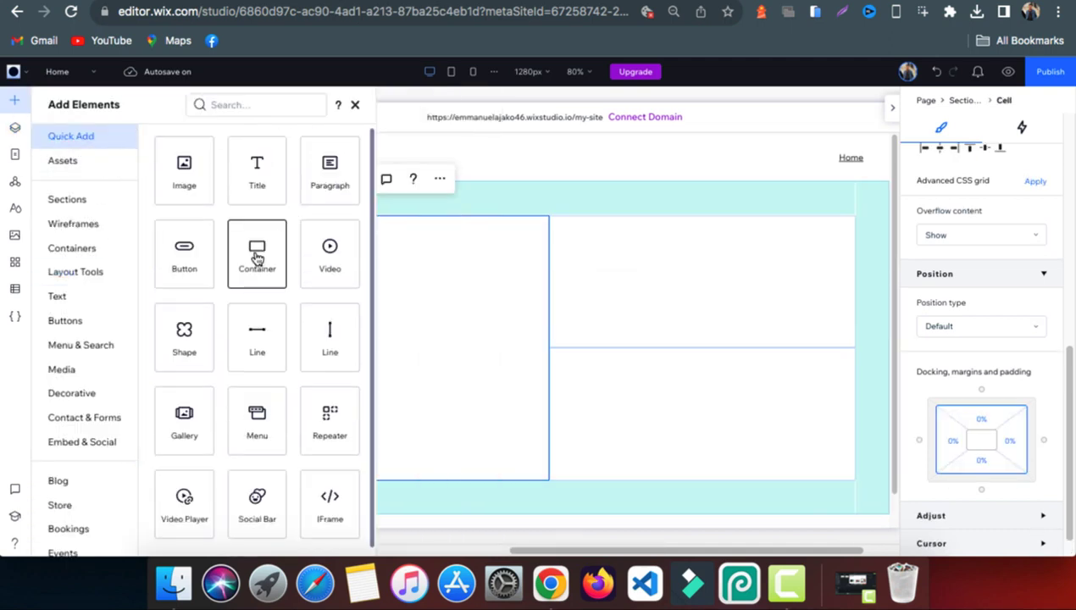
{"action": "left_click_drag", "start_coordinate": [254, 258], "coordinate": [552, 305]}
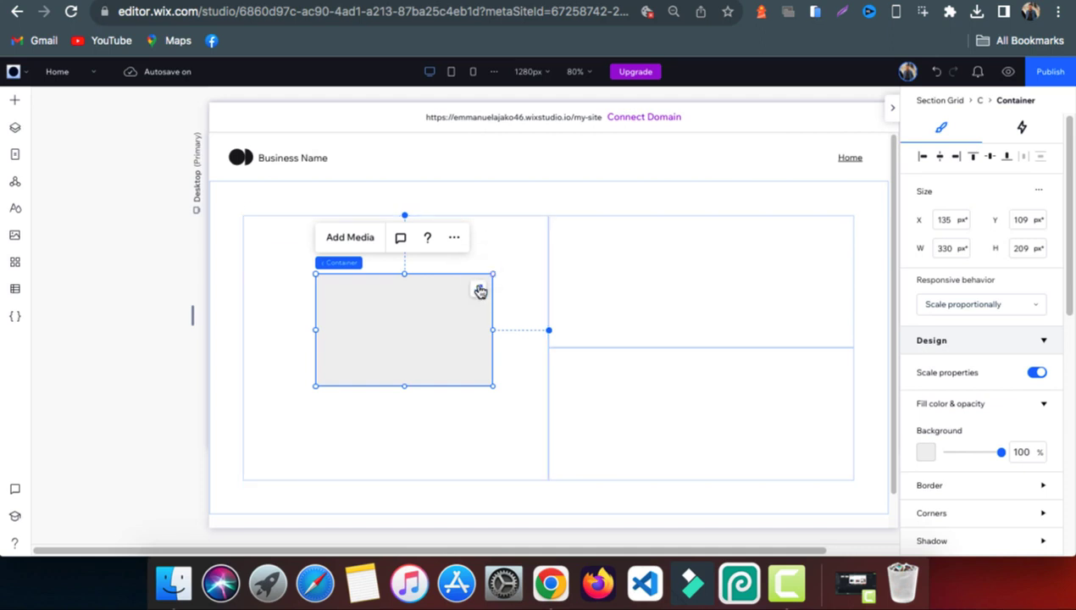
{"action": "left_click", "coordinate": [480, 292]}
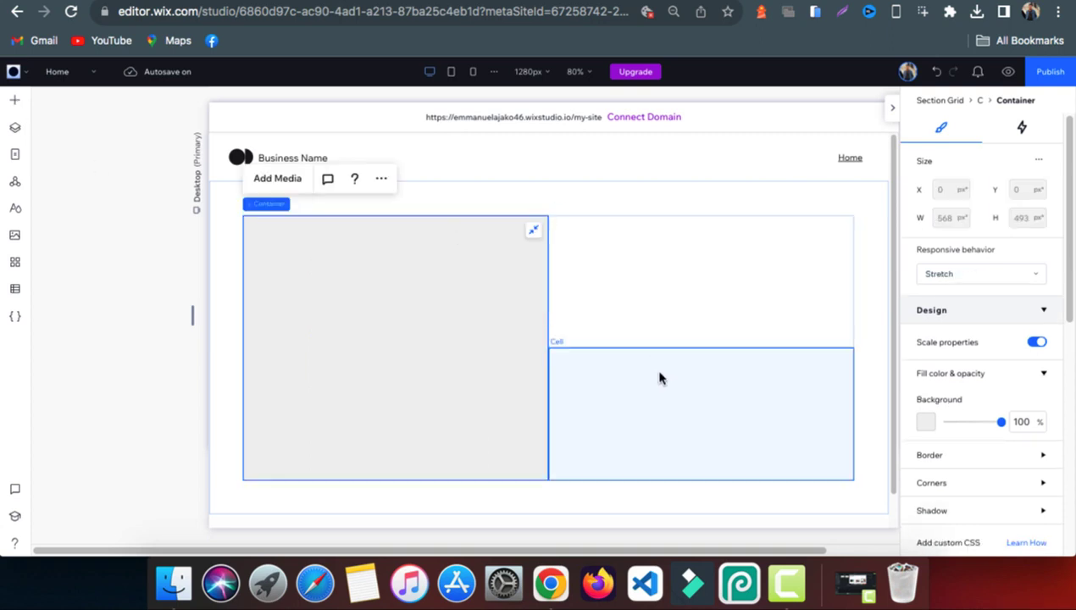
Add a container to the upper-right cell and stretch it to fill the cell.
{"action": "left_click", "coordinate": [15, 100]}
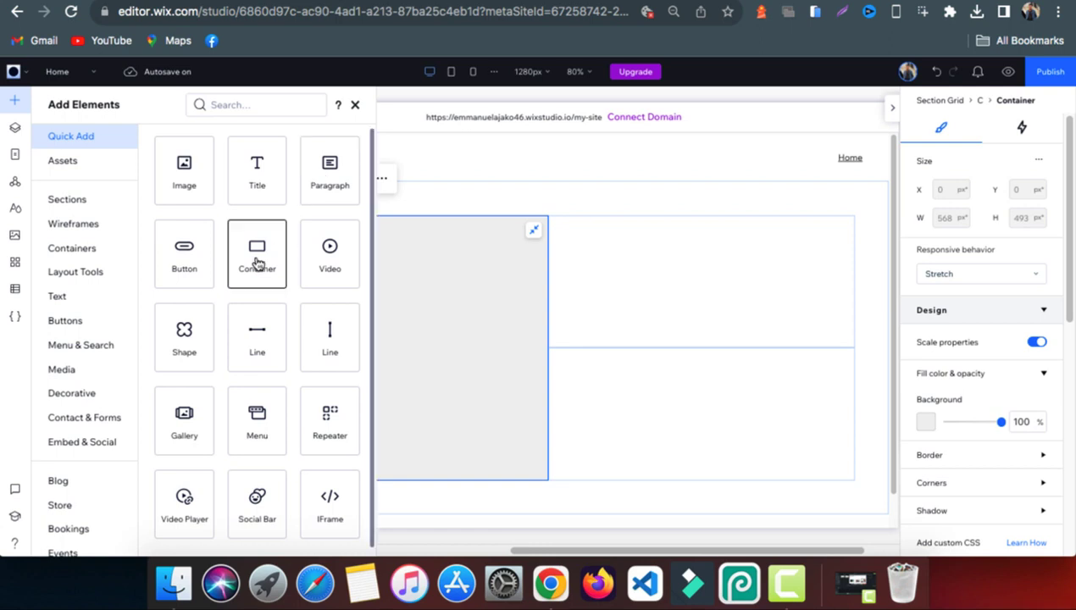
{"action": "left_click_drag", "start_coordinate": [257, 263], "coordinate": [666, 262]}
{"action": "left_click", "coordinate": [766, 267]}
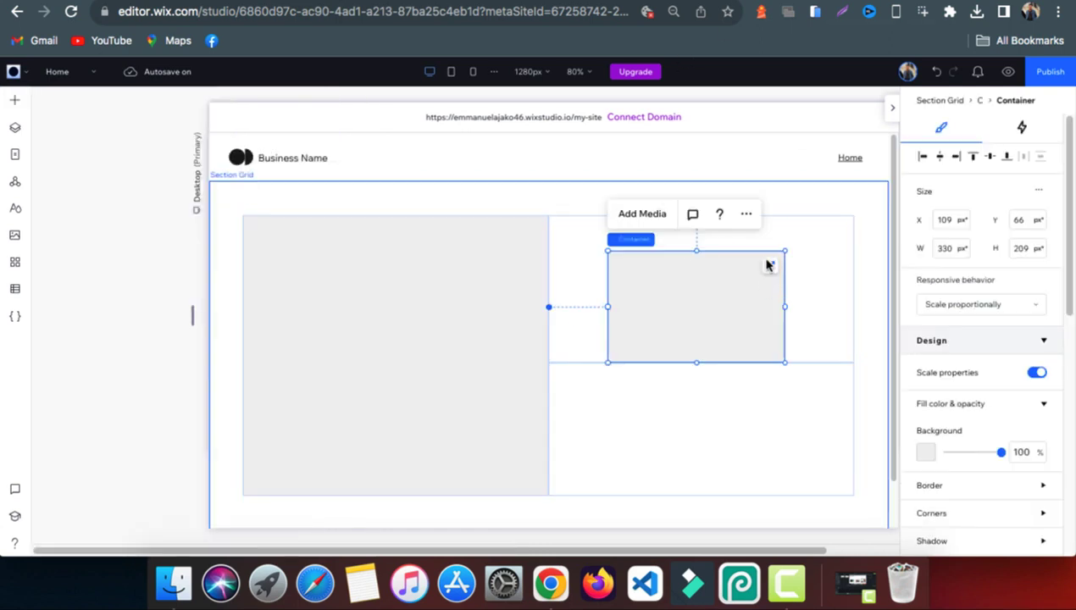
{"action": "left_click", "coordinate": [770, 269]}
Add a container to the lower-right cell and stretch it to fill the cell.
{"action": "left_click", "coordinate": [15, 100]}
{"action": "left_click_drag", "start_coordinate": [257, 264], "coordinate": [702, 431]}
{"action": "left_click", "coordinate": [669, 419]}
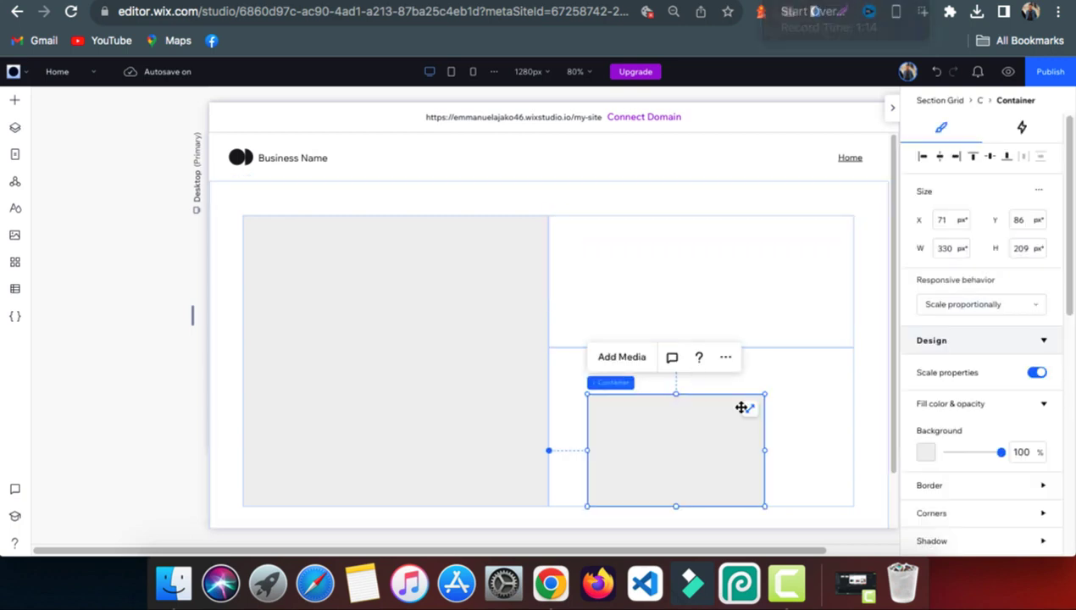
{"action": "left_click", "coordinate": [750, 409]}
Set the large left container's background to the near-black theme color.
{"action": "left_click", "coordinate": [732, 281]}
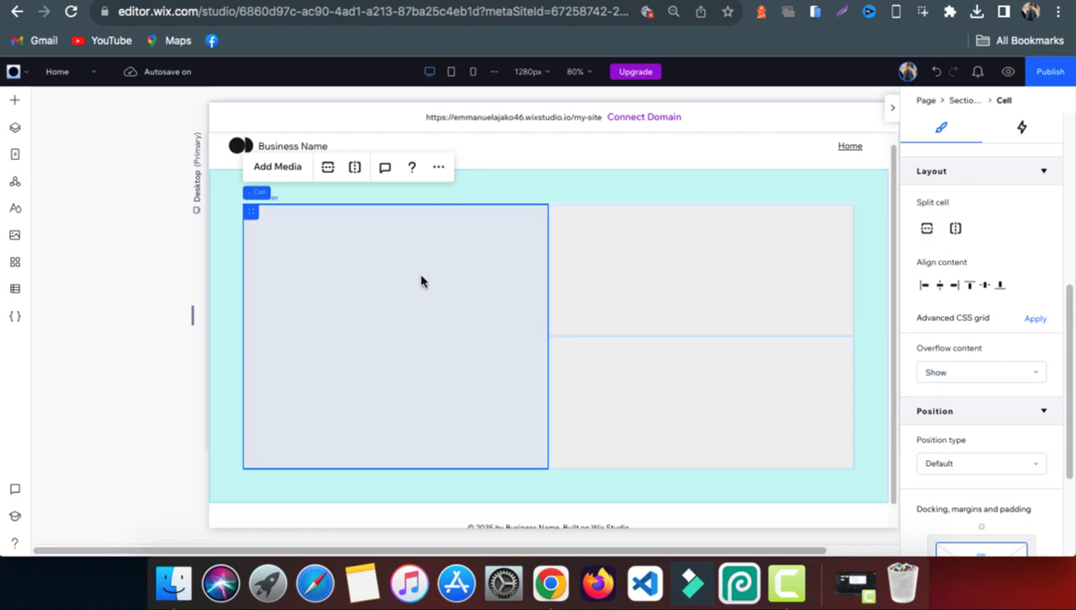
{"action": "left_click", "coordinate": [485, 284]}
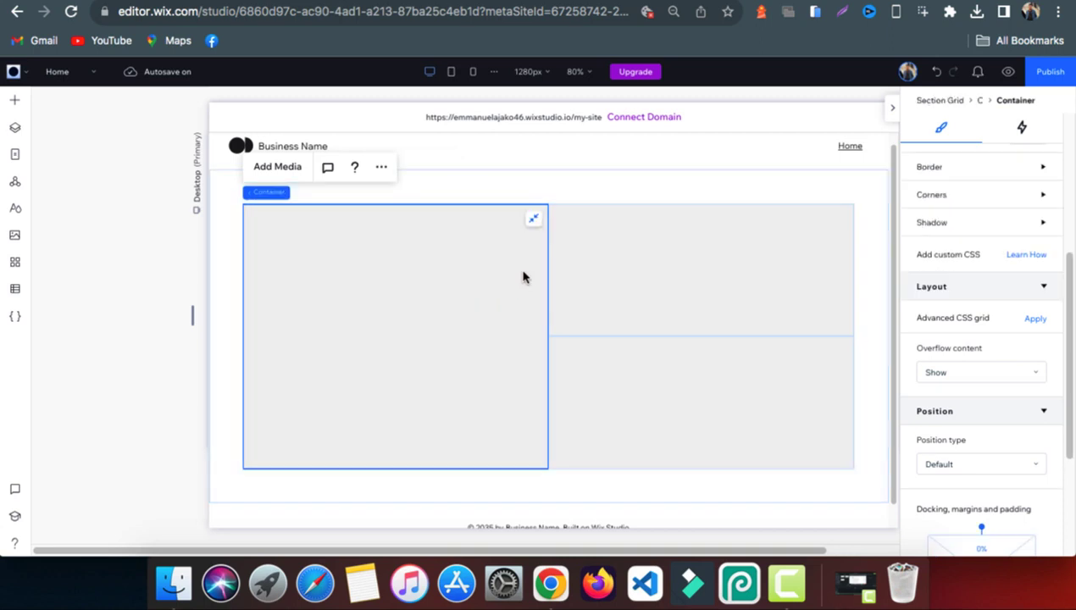
{"action": "scroll", "coordinate": [1008, 401], "scroll_direction": "down", "scroll_amount": 5}
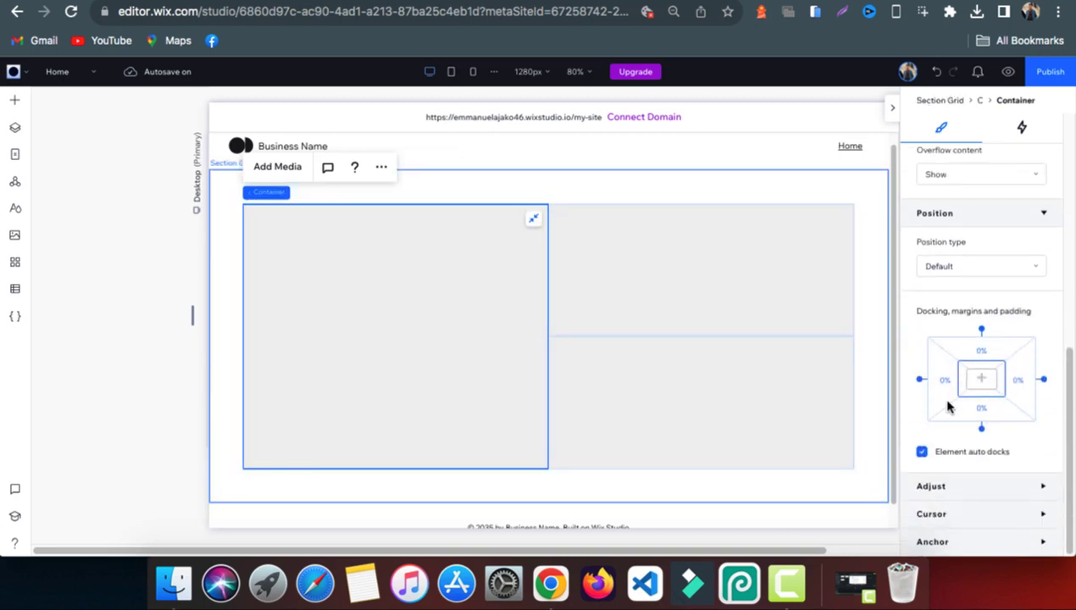
{"action": "scroll", "coordinate": [949, 409], "scroll_direction": "up", "scroll_amount": 10}
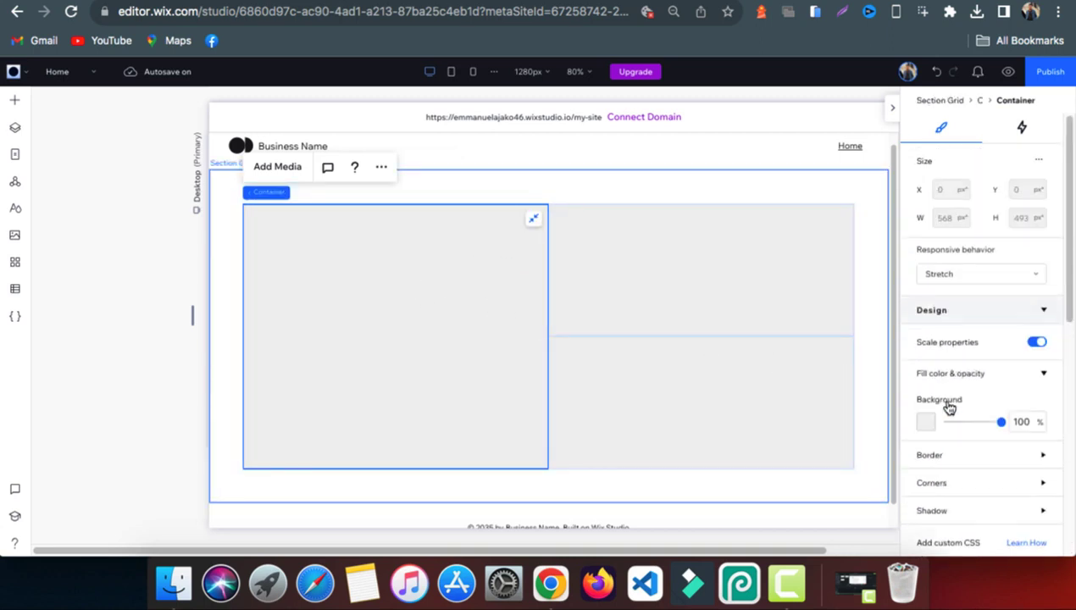
{"action": "left_click", "coordinate": [928, 423]}
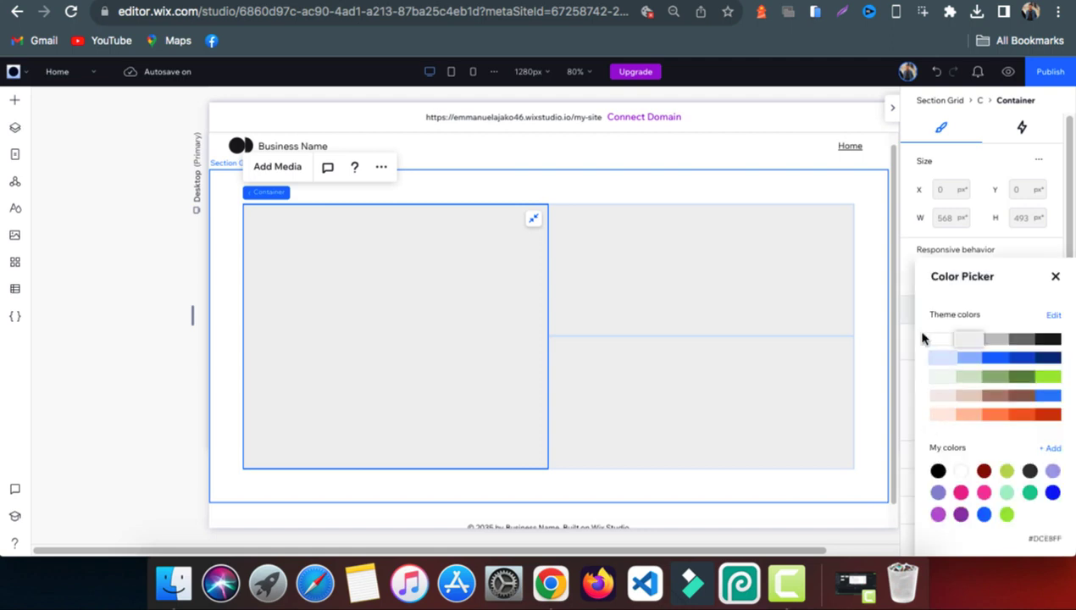
{"action": "left_click", "coordinate": [1044, 345]}
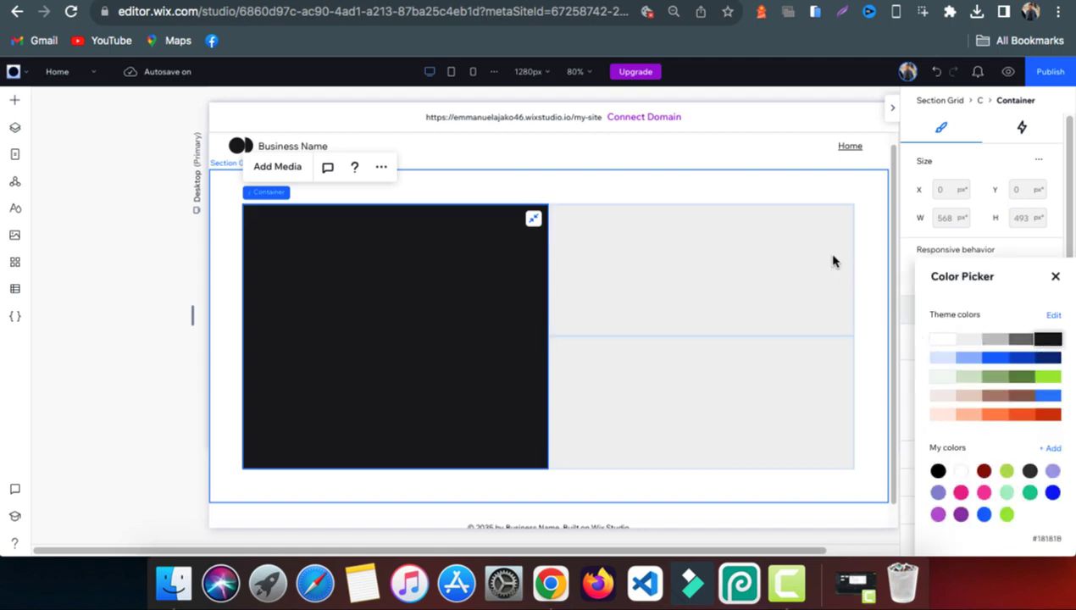
Set the upper-right container's background to the theme blue #3B82F6.
{"action": "left_click", "coordinate": [789, 251]}
{"action": "left_click", "coordinate": [837, 307]}
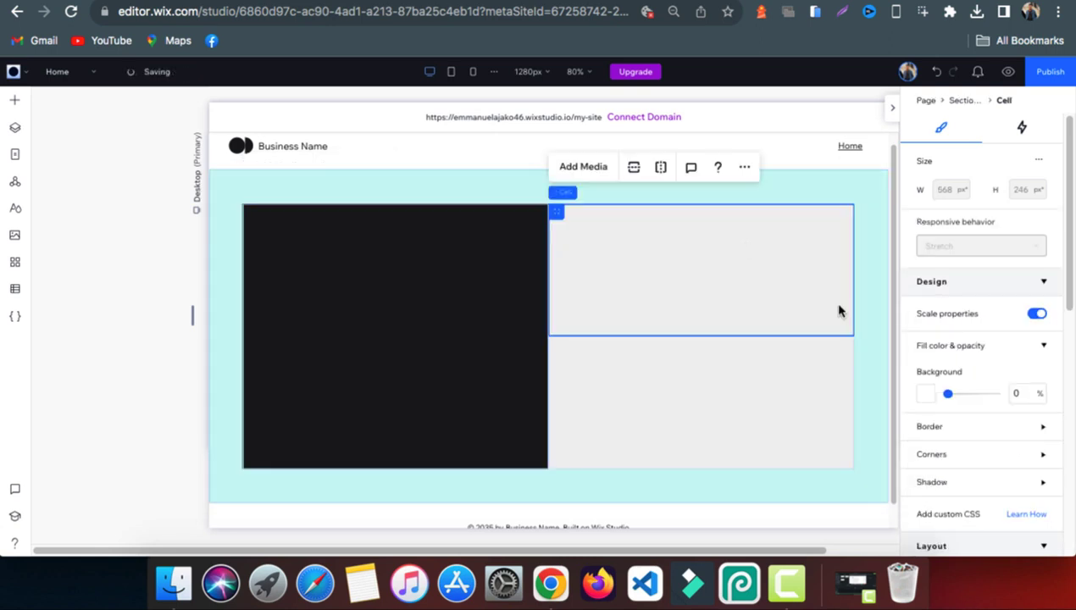
{"action": "left_click", "coordinate": [929, 392]}
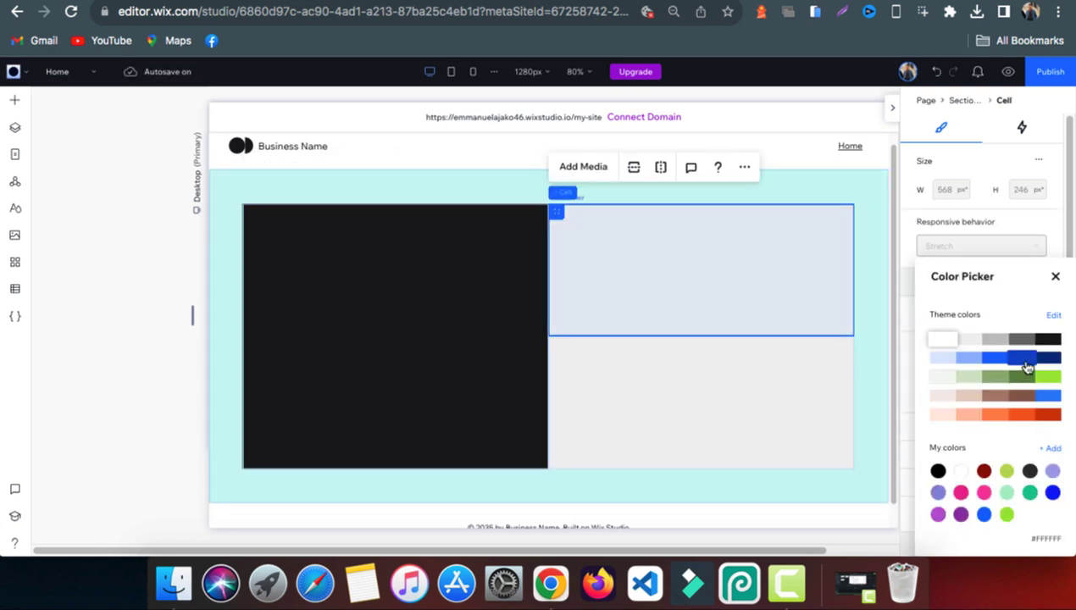
{"action": "left_click", "coordinate": [1052, 398]}
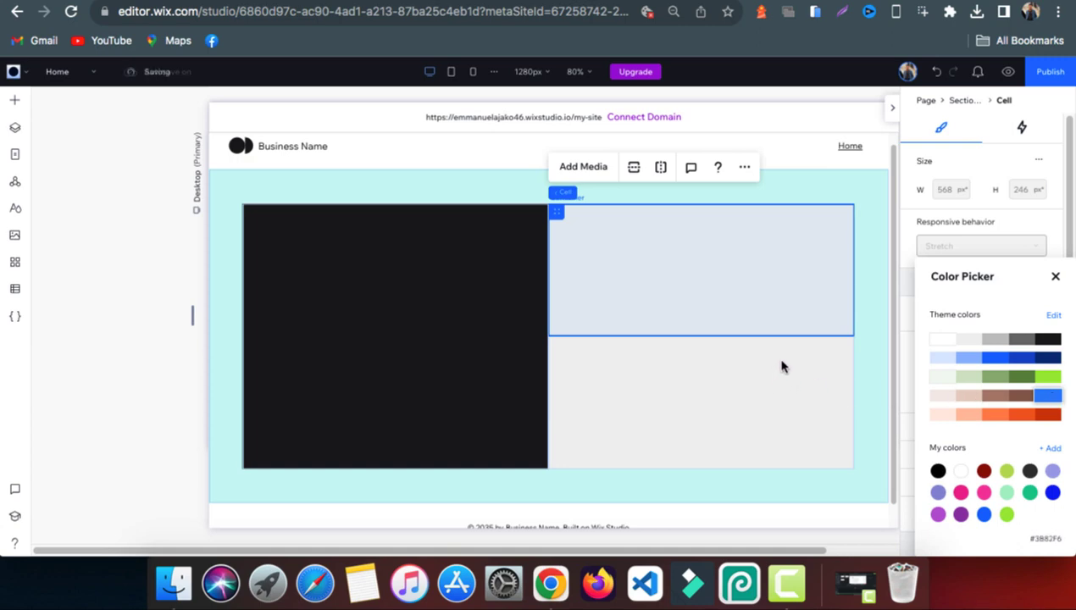
{"action": "left_click", "coordinate": [710, 253]}
{"action": "left_click", "coordinate": [710, 253]}
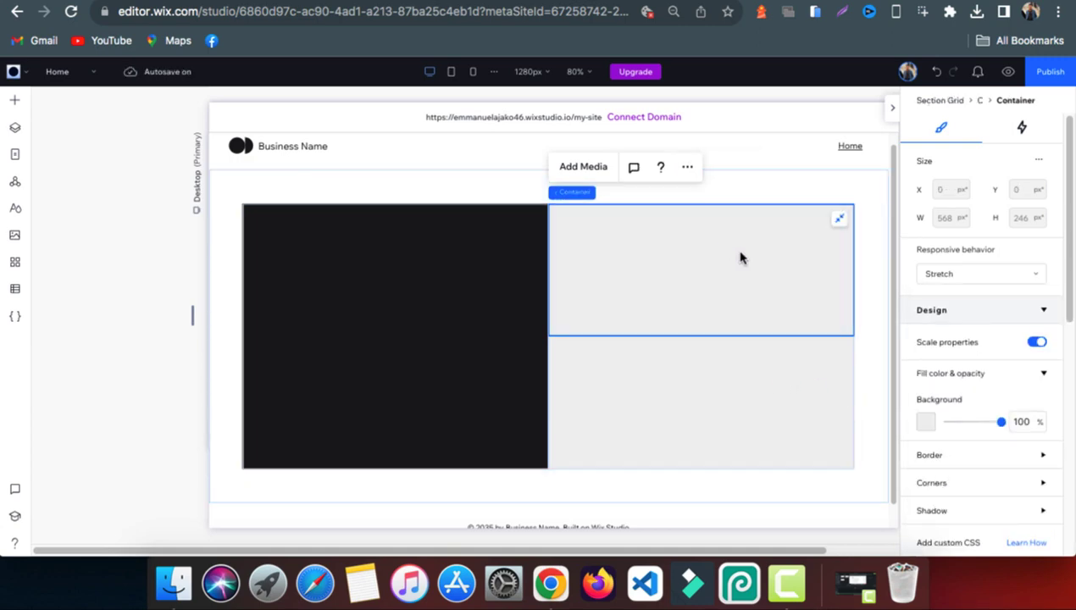
{"action": "left_click", "coordinate": [926, 421]}
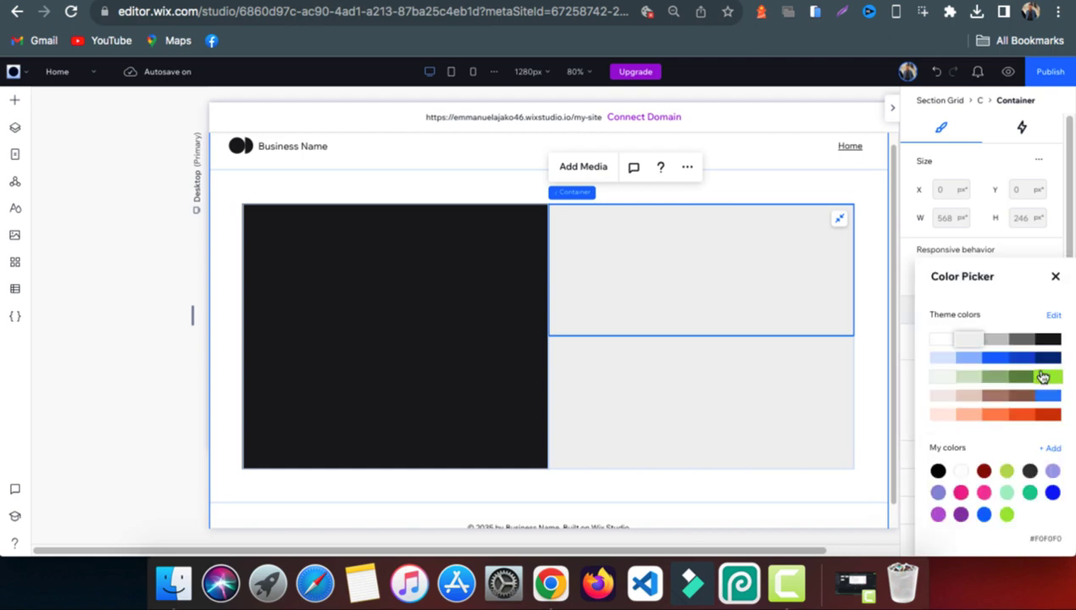
{"action": "left_click", "coordinate": [1047, 395]}
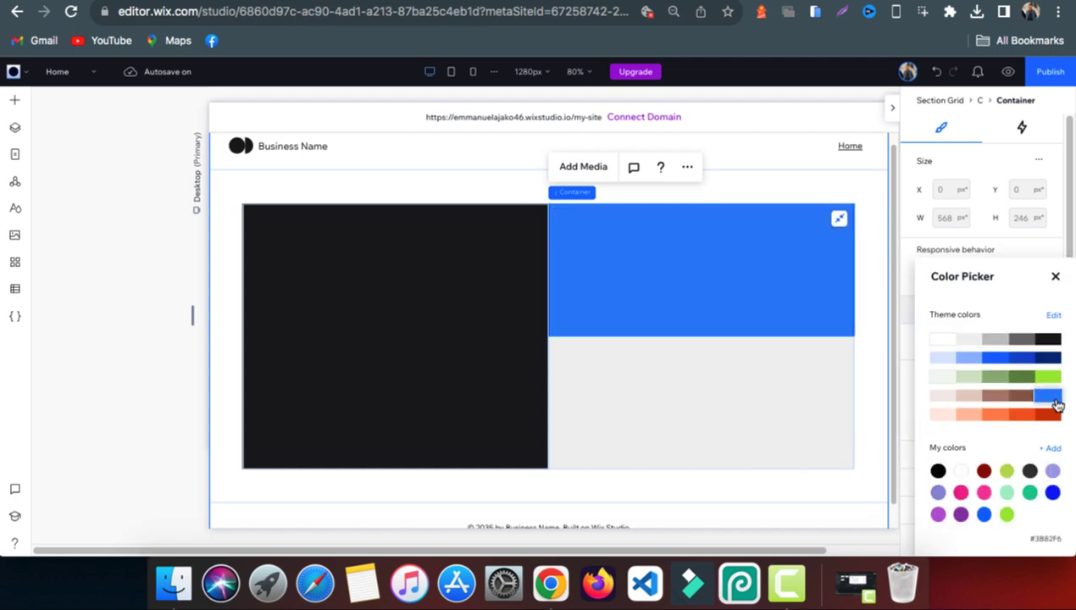
Set the lower-right container's background to the theme green #A3E635.
{"action": "left_click", "coordinate": [697, 358]}
{"action": "left_click", "coordinate": [812, 386]}
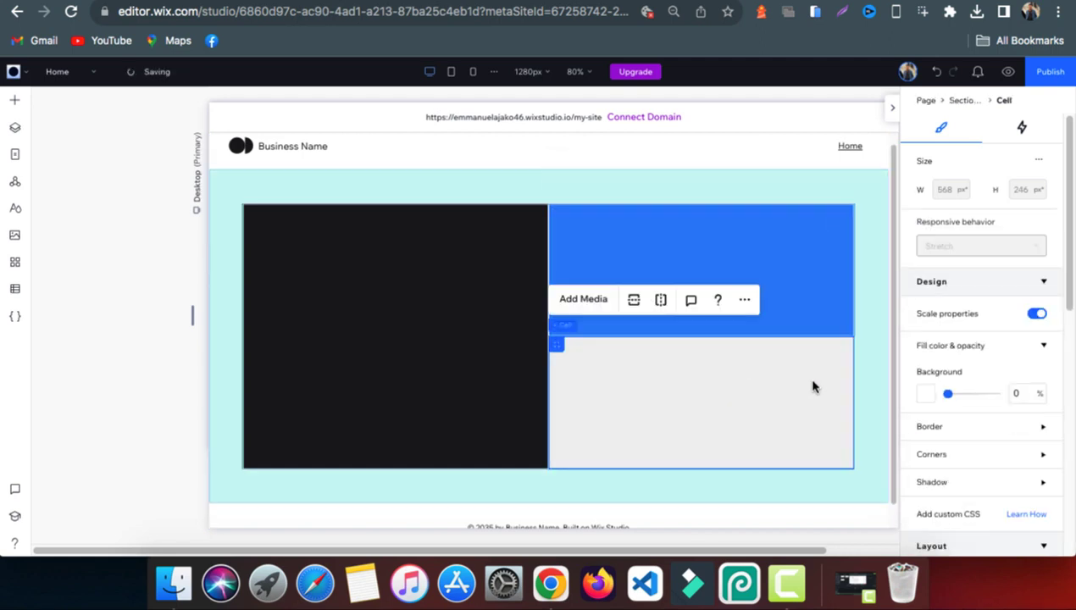
{"action": "left_click", "coordinate": [924, 395]}
{"action": "left_click", "coordinate": [776, 362]}
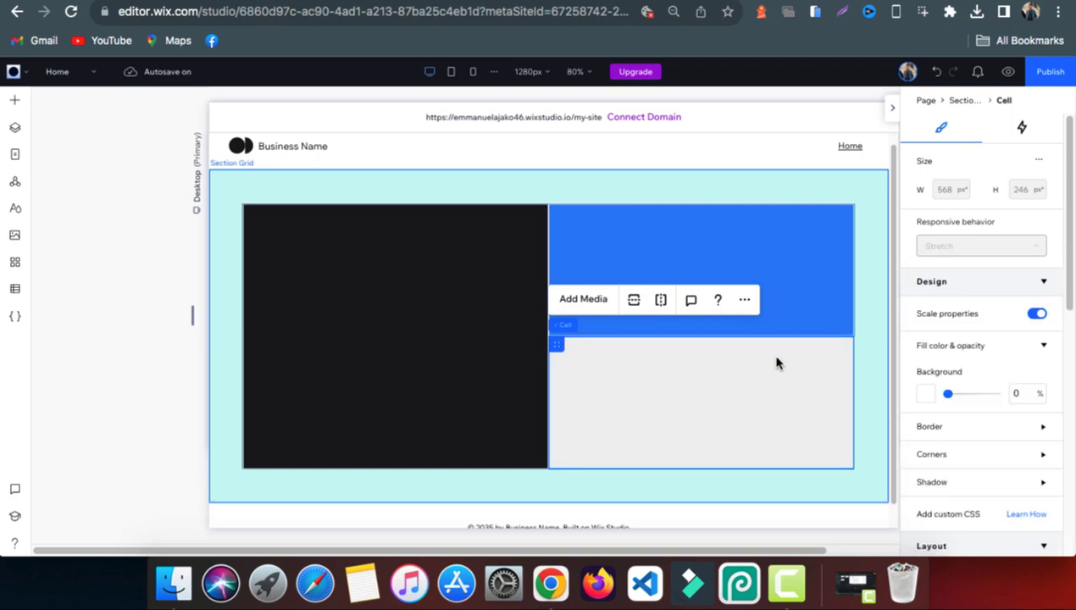
{"action": "left_click", "coordinate": [776, 373]}
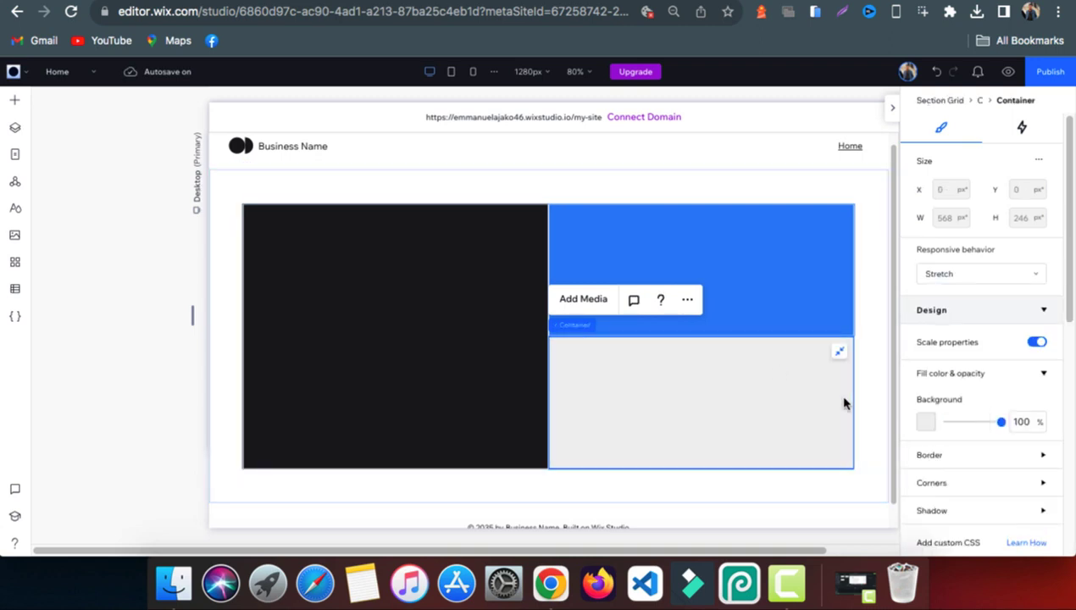
{"action": "left_click", "coordinate": [927, 423]}
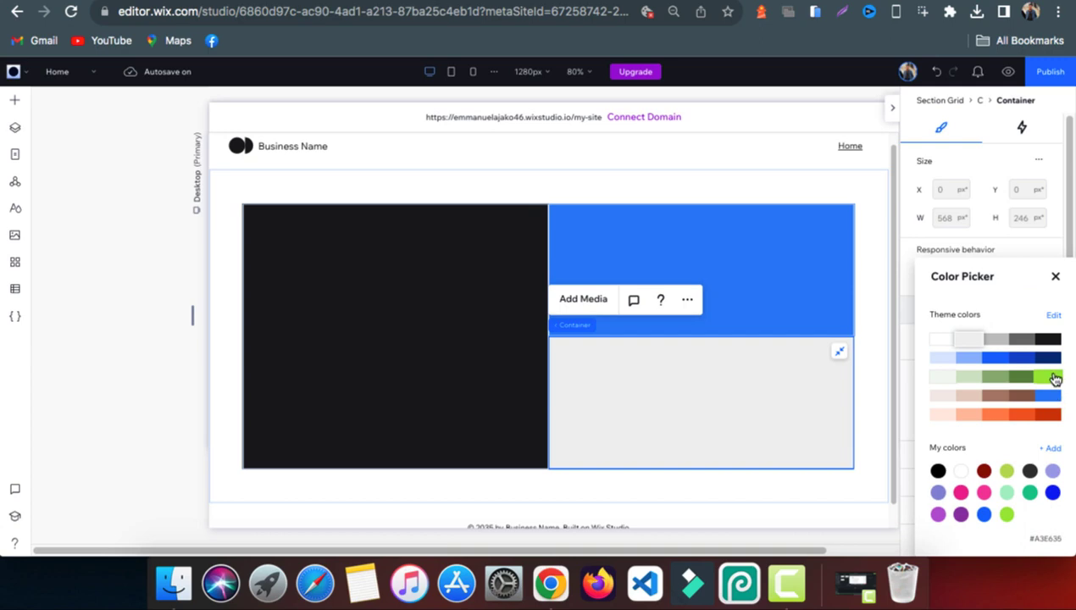
{"action": "left_click", "coordinate": [1049, 376]}
{"action": "left_click", "coordinate": [1055, 276]}
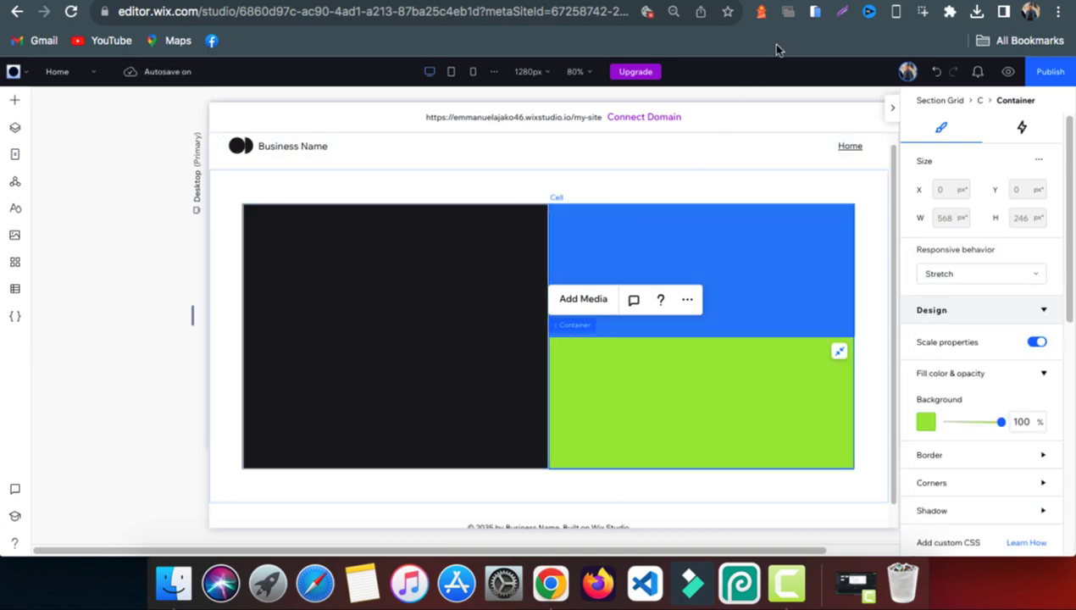
Set the section grid's column gap to 20 px and give the rows a matching gap.
{"action": "key", "text": "ctrl+Tab"}
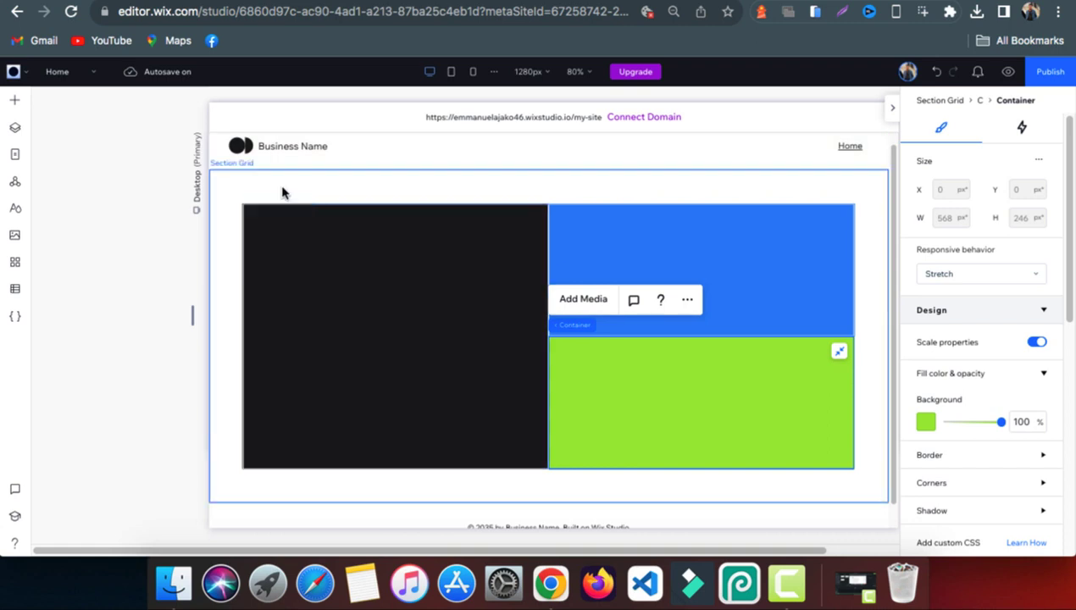
{"action": "left_click", "coordinate": [273, 188]}
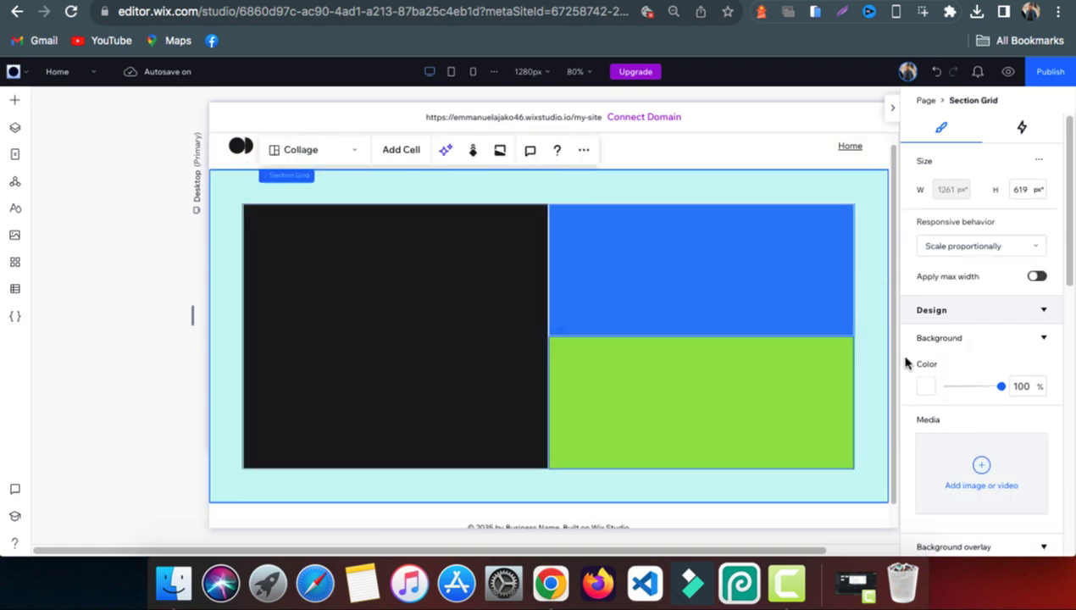
{"action": "scroll", "coordinate": [932, 365], "scroll_direction": "down", "scroll_amount": 3}
{"action": "scroll", "coordinate": [955, 373], "scroll_direction": "down", "scroll_amount": 4}
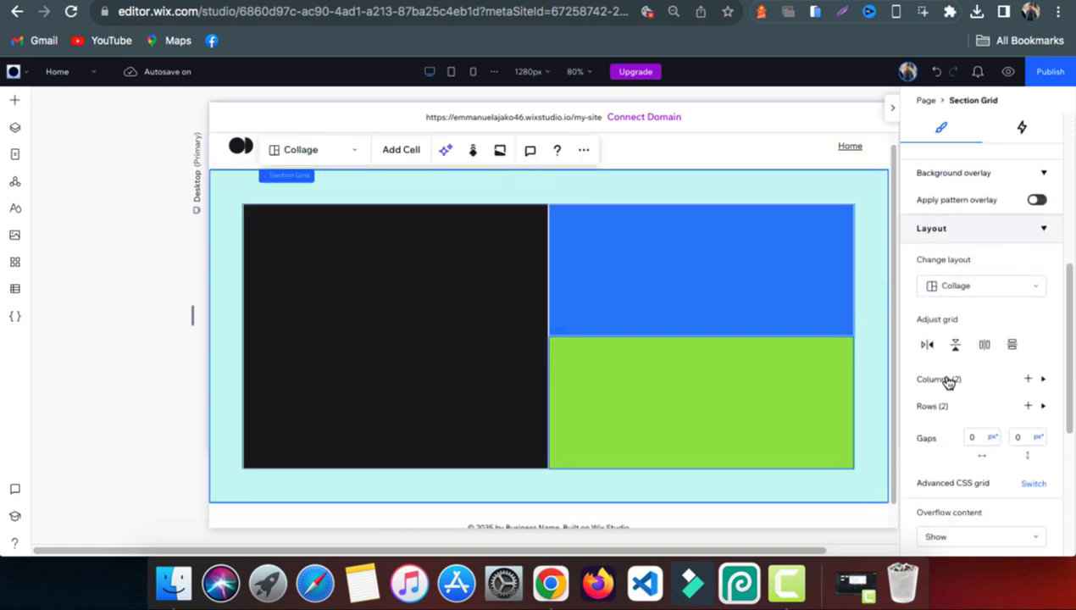
{"action": "scroll", "coordinate": [948, 381], "scroll_direction": "down", "scroll_amount": 2}
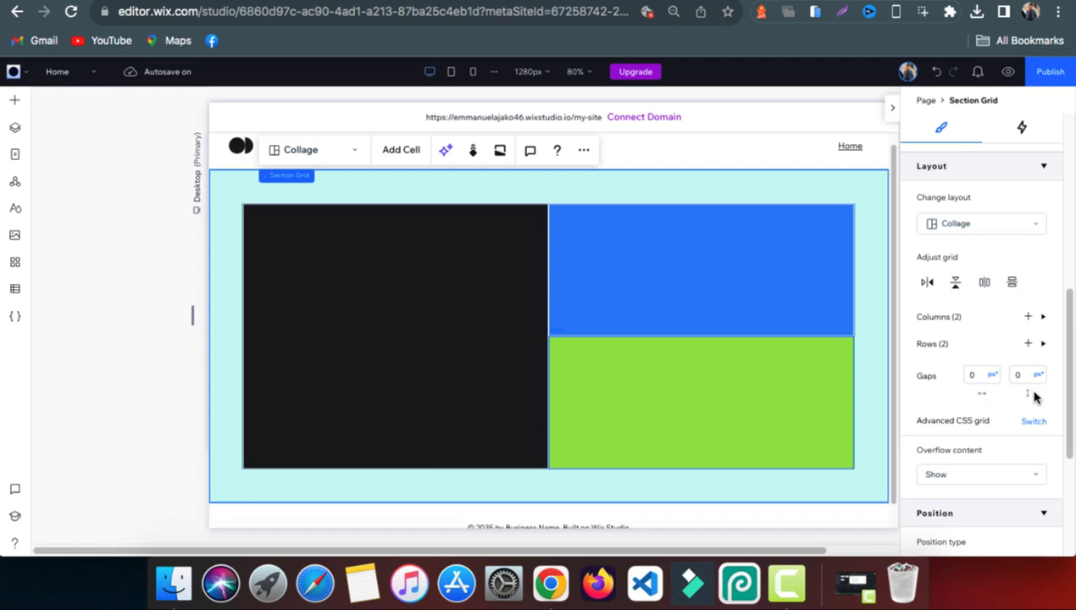
{"action": "left_click", "coordinate": [973, 378]}
{"action": "key", "text": "Return"}
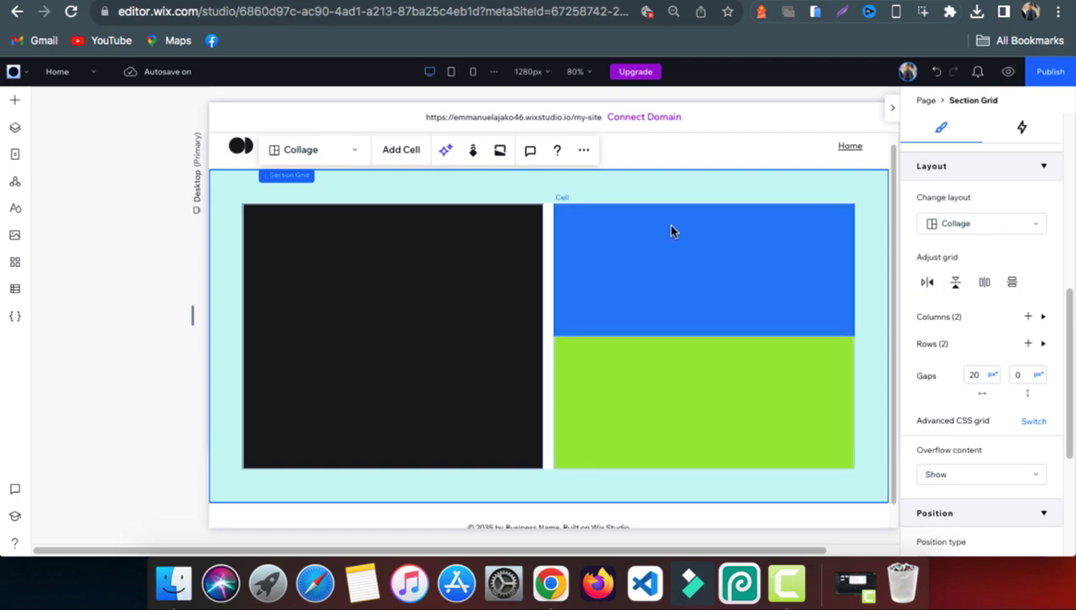
{"action": "left_click", "coordinate": [1018, 375]}
{"action": "key", "text": "Return"}
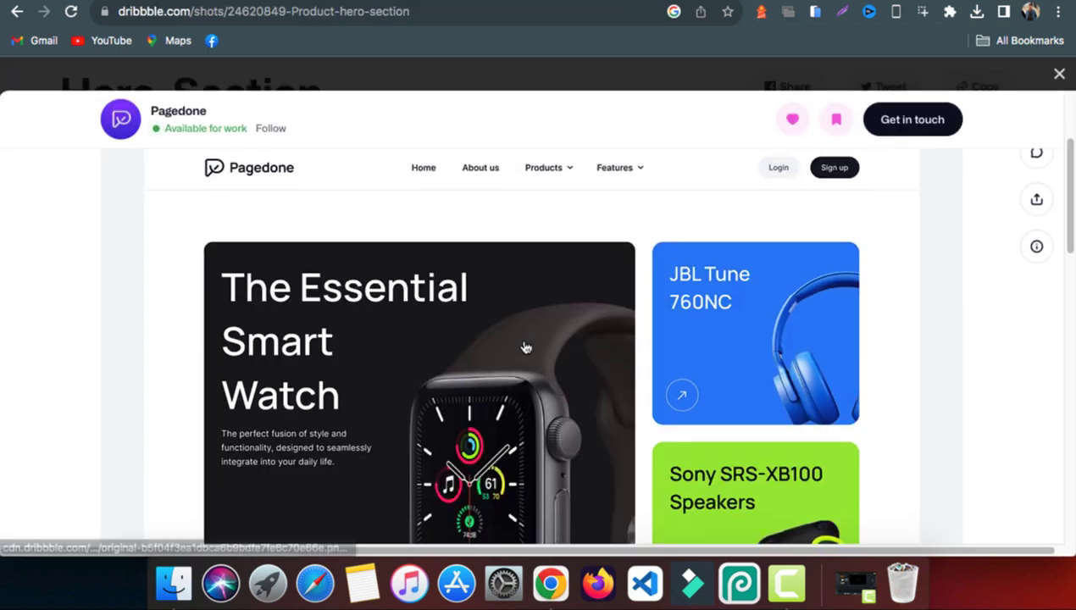
Add a title in the upper-left corner of the near-black container and set its text color to white #FFFFFF.
{"action": "scroll", "coordinate": [680, 176], "scroll_direction": "down", "scroll_amount": 3}
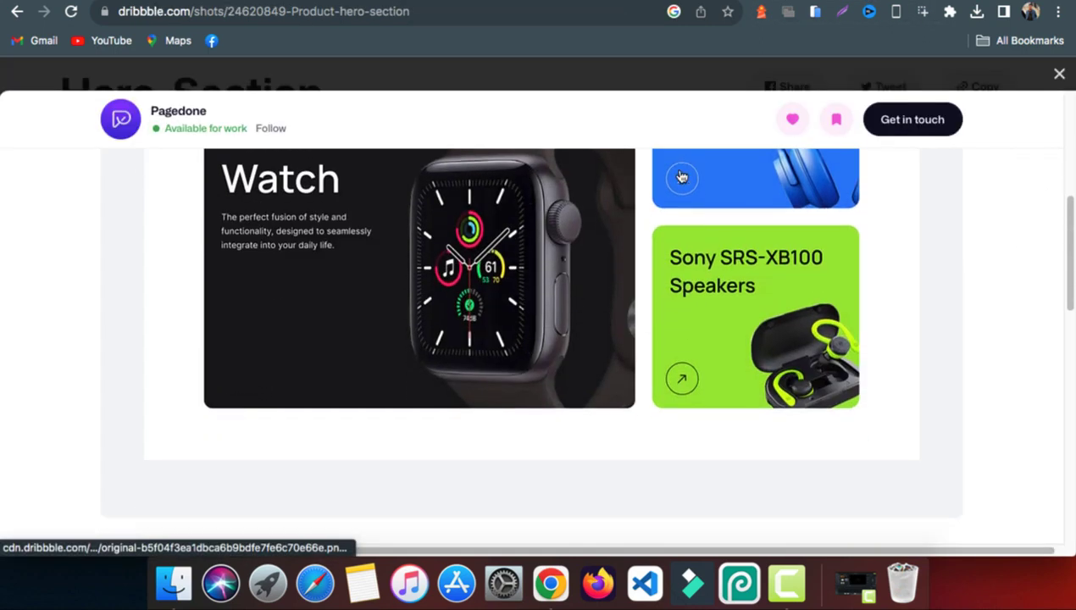
{"action": "scroll", "coordinate": [680, 177], "scroll_direction": "up", "scroll_amount": 3}
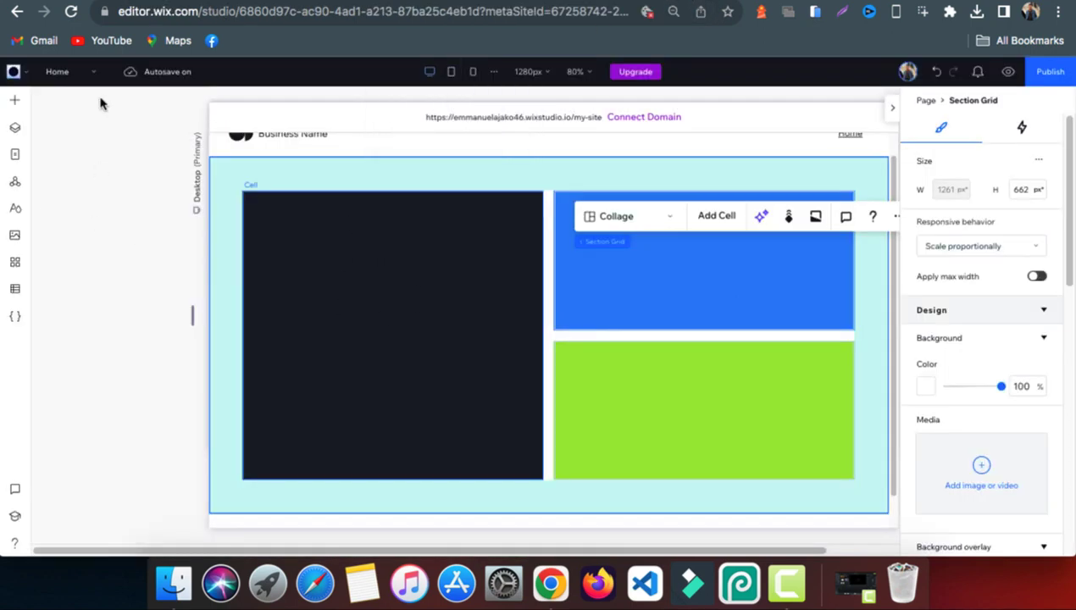
{"action": "left_click", "coordinate": [11, 100]}
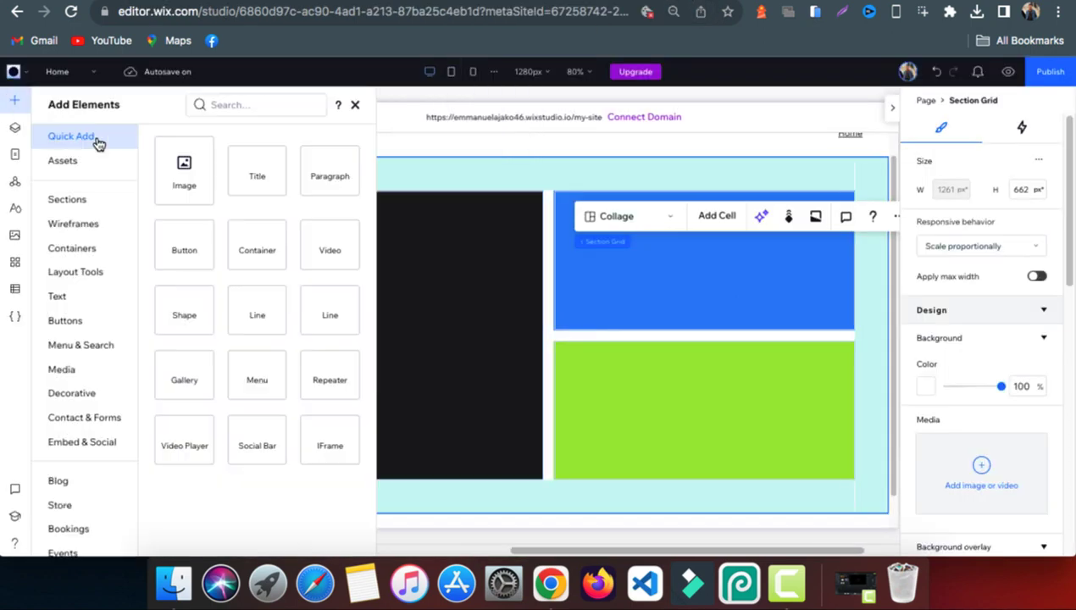
{"action": "left_click_drag", "start_coordinate": [357, 239], "coordinate": [311, 226]}
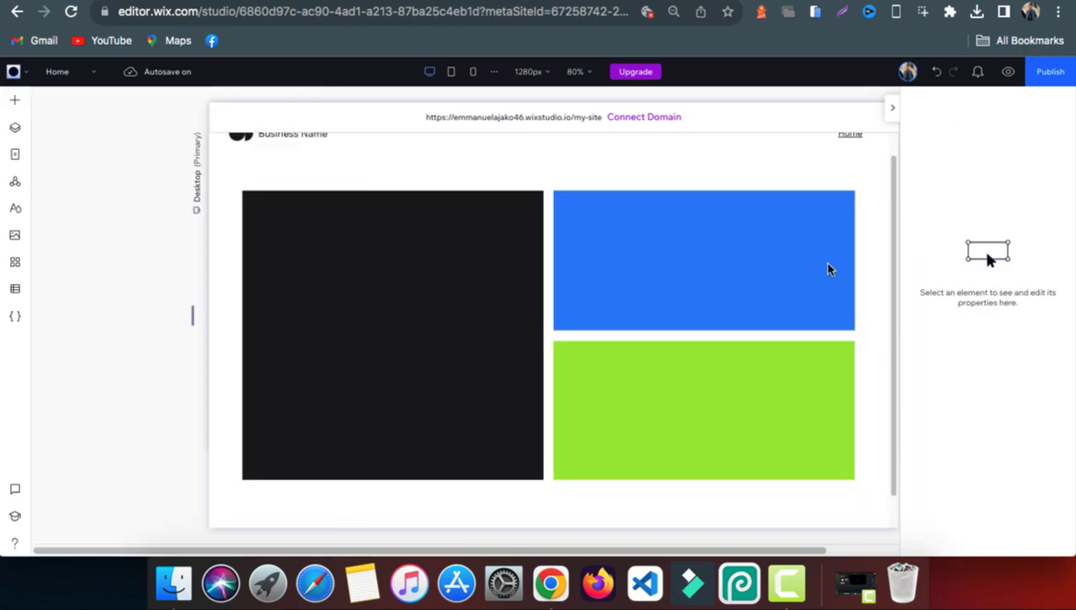
{"action": "left_click", "coordinate": [354, 242]}
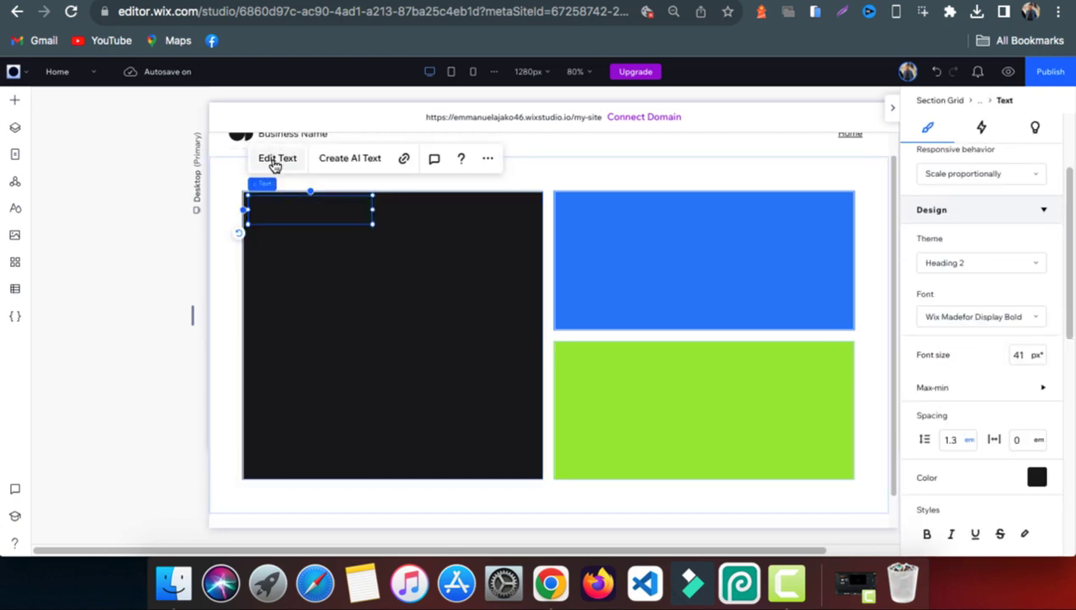
{"action": "left_click", "coordinate": [1037, 478]}
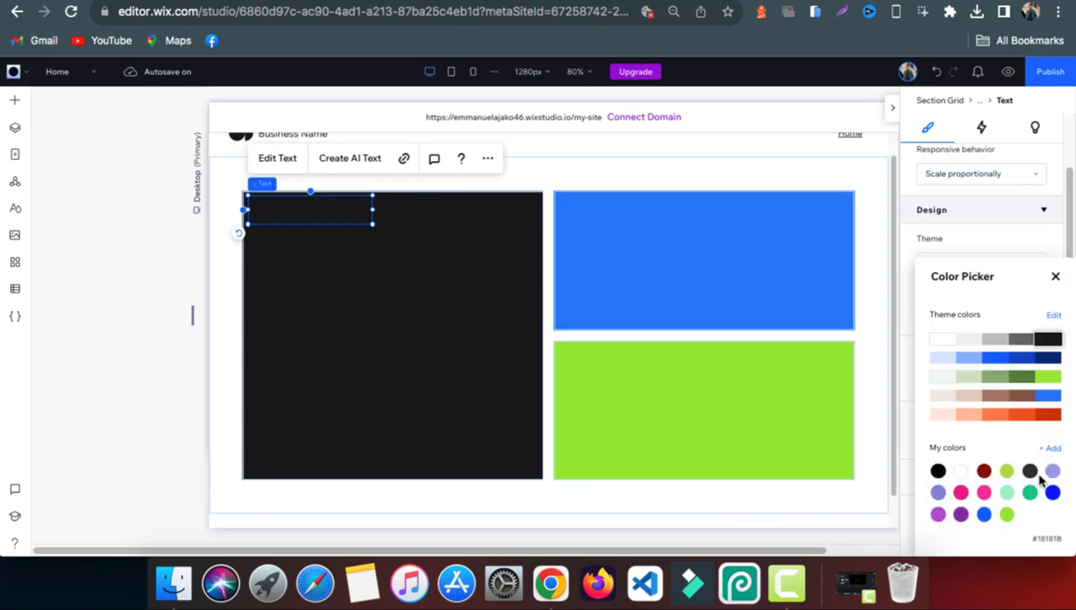
{"action": "left_click", "coordinate": [944, 347]}
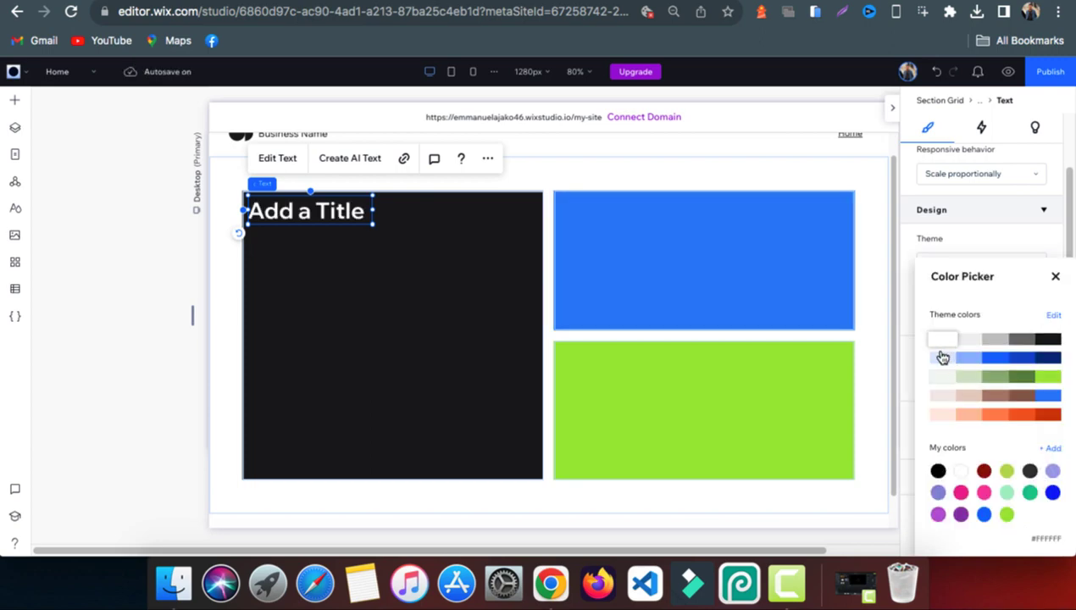
Replace the title's placeholder text with "The Essential Smart Watch", following the Dribbble reference.
{"action": "key", "text": "ctrl+Tab"}
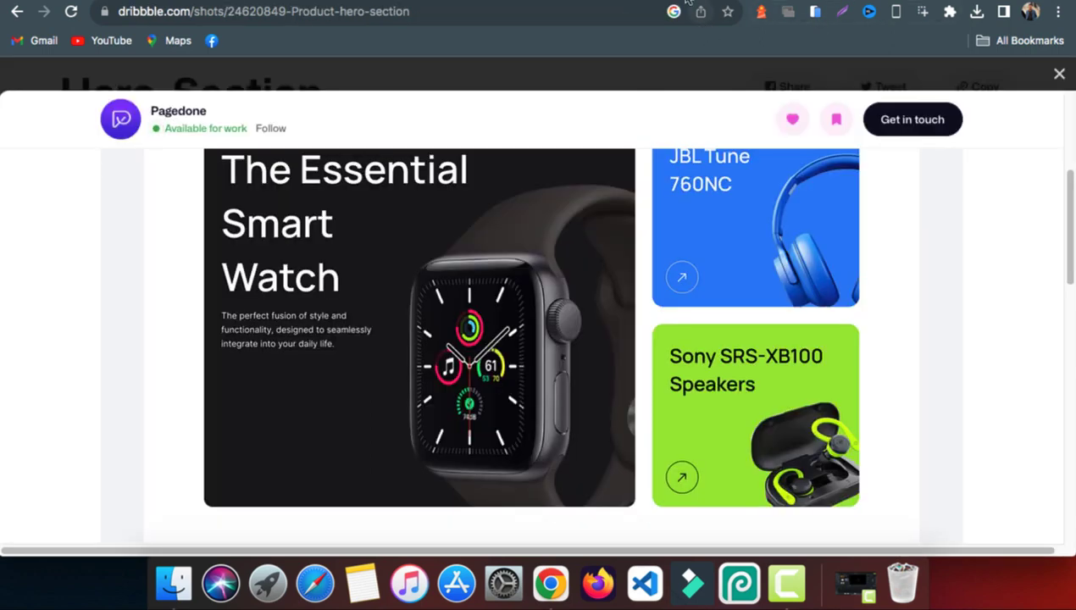
{"action": "key", "text": "ctrl+shift+Tab"}
{"action": "left_click", "coordinate": [290, 160]}
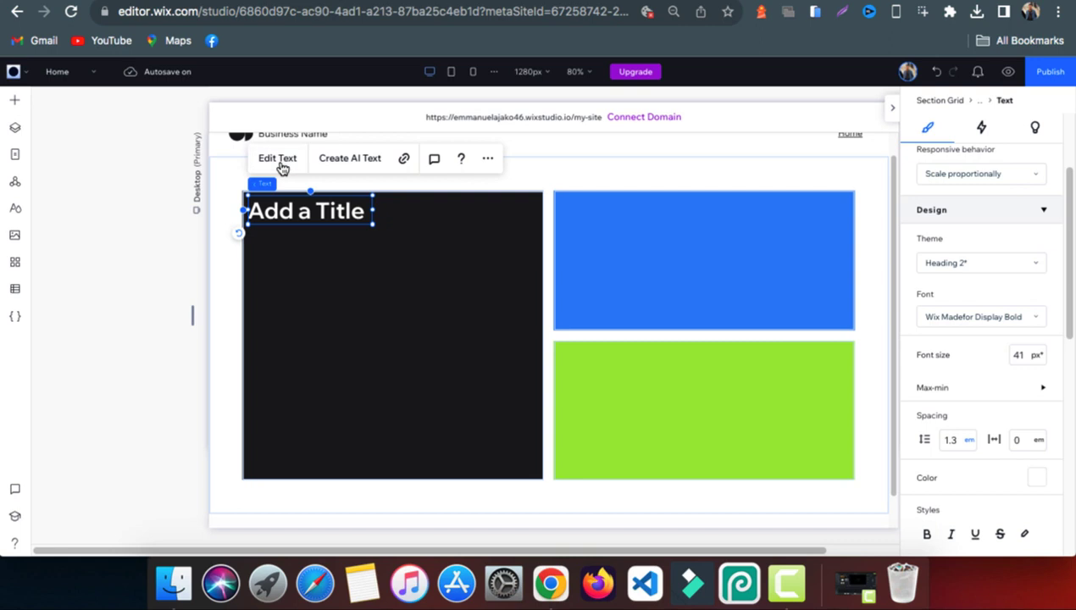
{"action": "left_click", "coordinate": [285, 172]}
{"action": "type", "text": "T"}
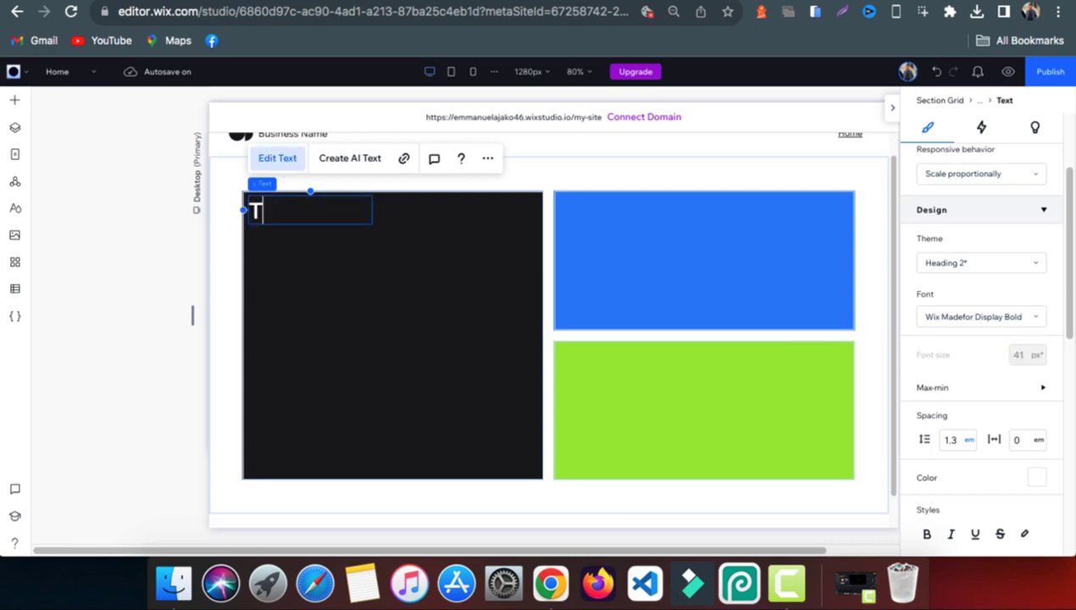
{"action": "type", "text": "he Esse"}
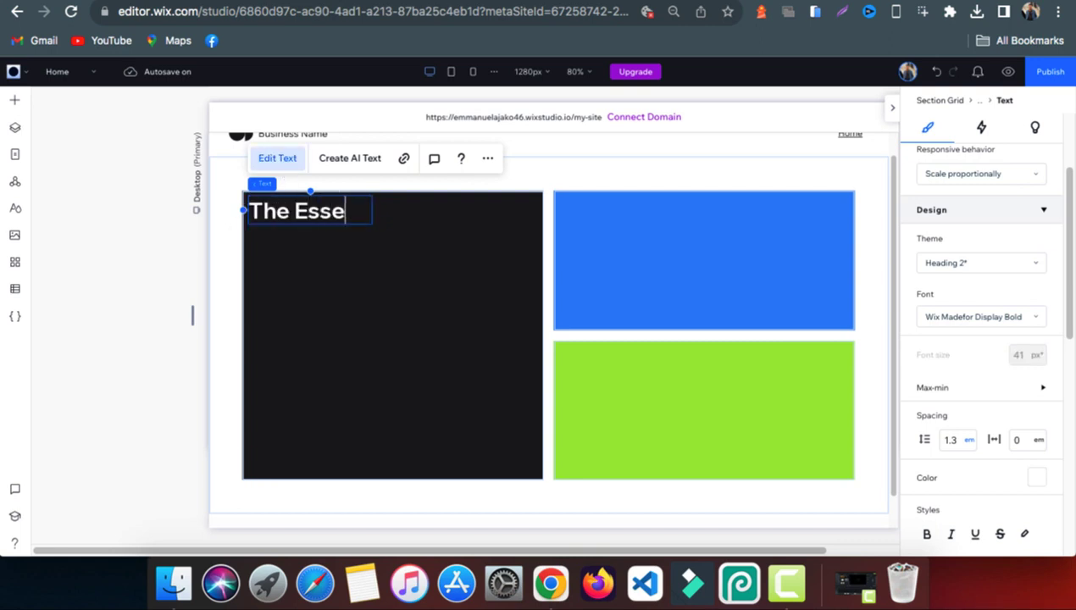
{"action": "type", "text": "ntial"}
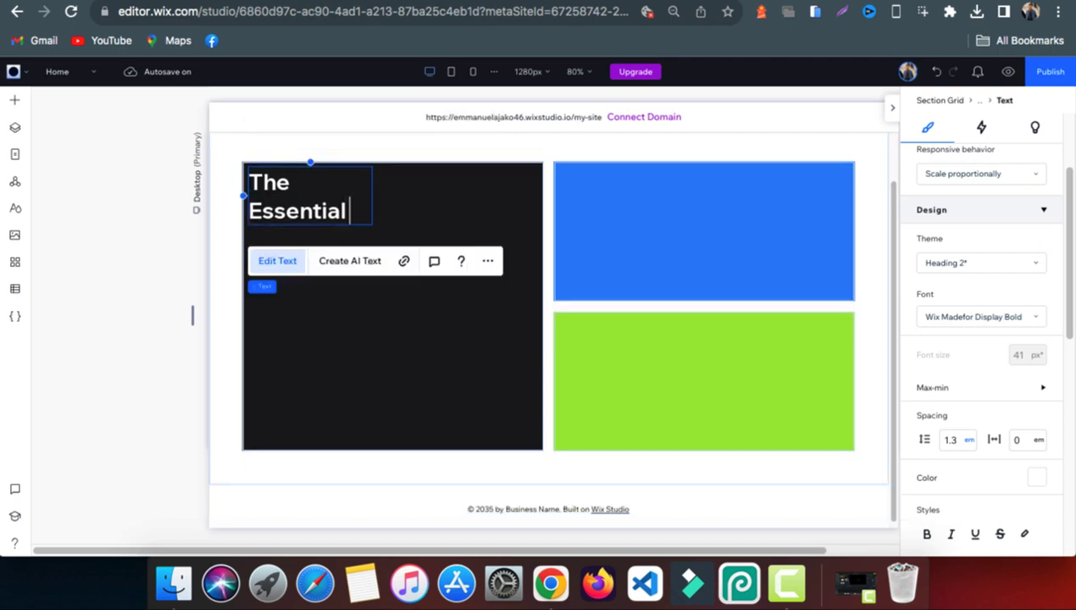
{"action": "type", "text": " Wa"}
{"action": "key", "text": "BackSpace"}
{"action": "key", "text": "BackSpace"}
{"action": "key", "text": "BackSpace"}
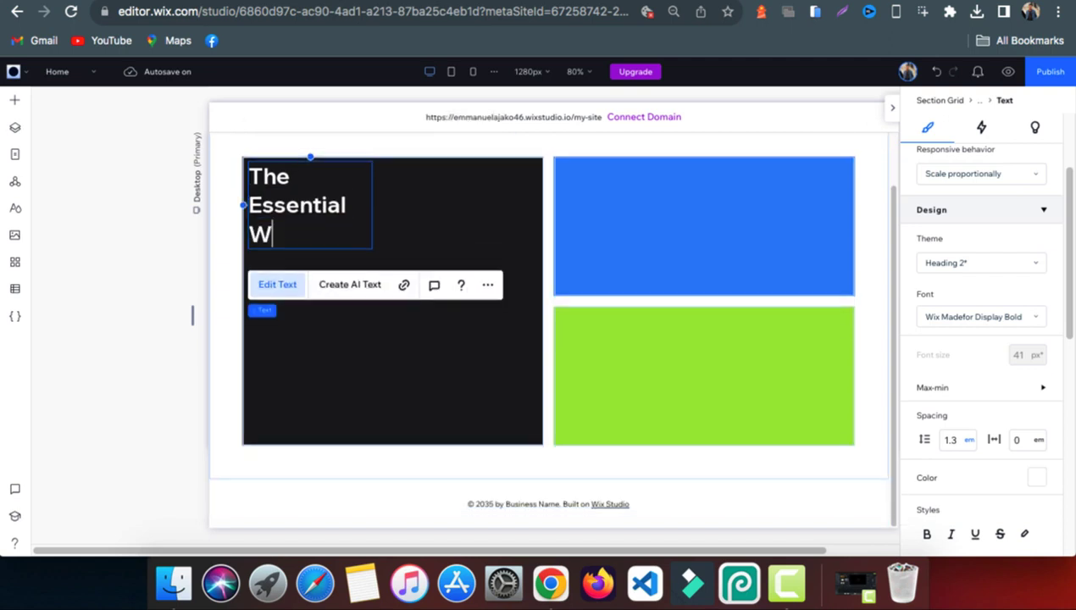
{"action": "type", "text": "Smar"}
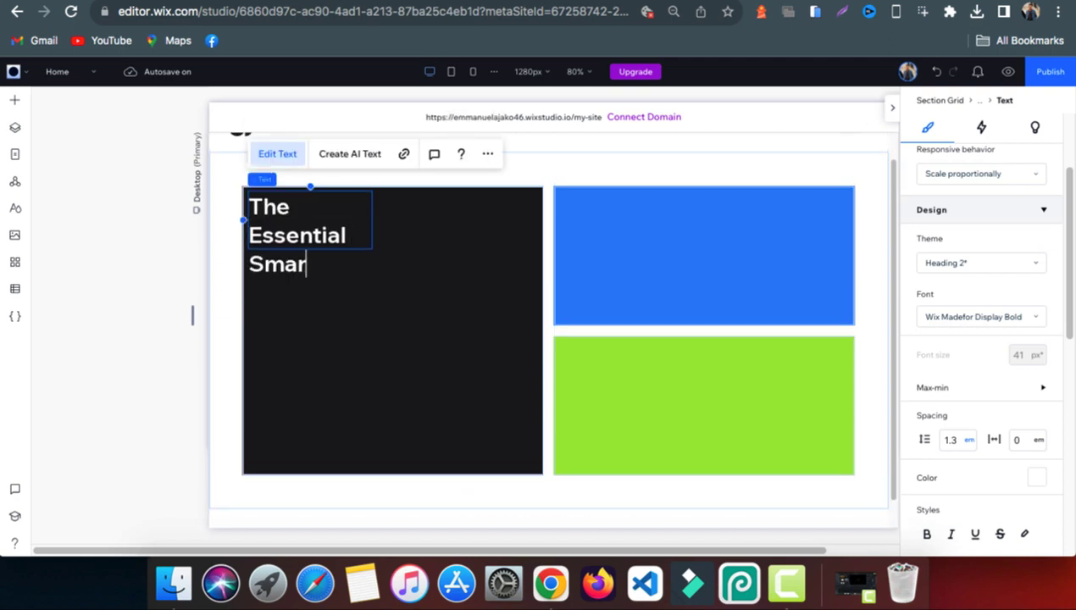
{"action": "type", "text": "t Watch"}
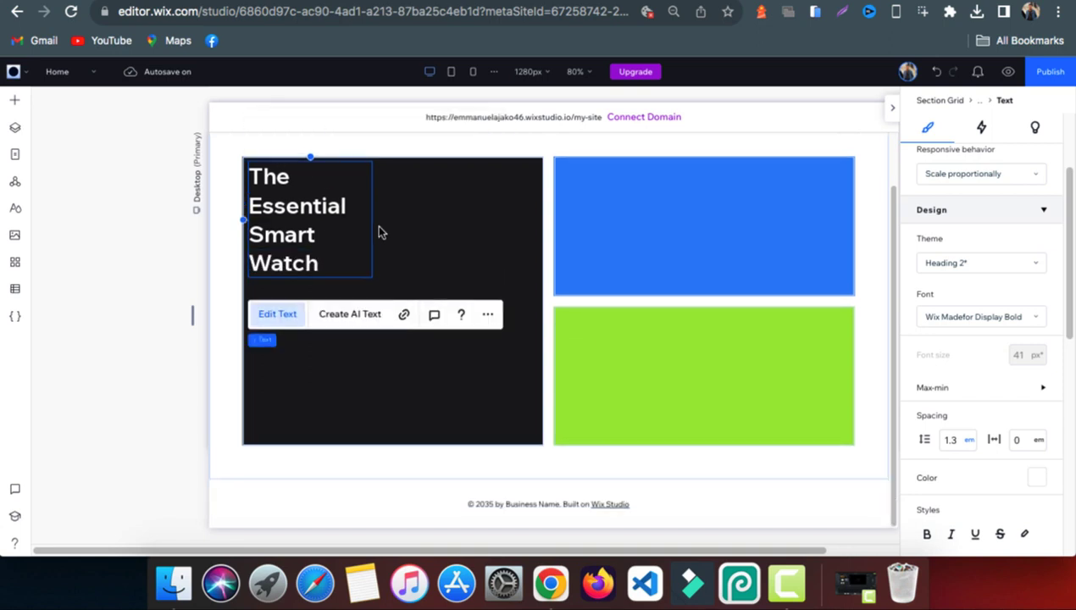
Set the font size of the whole title to 50 px.
{"action": "key", "text": "super+a"}
{"action": "left_click", "coordinate": [1019, 354]}
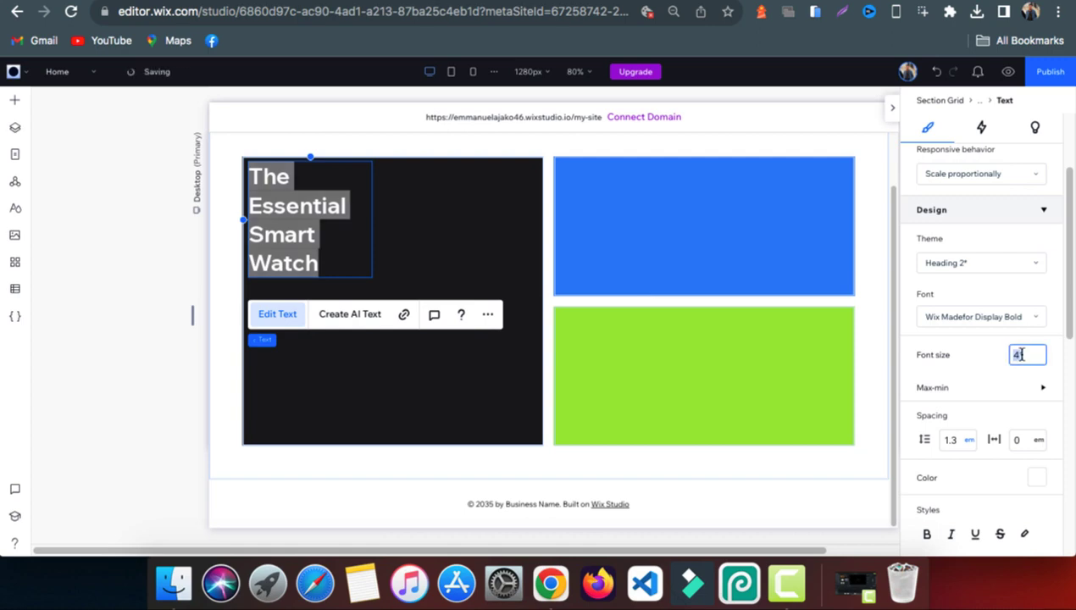
{"action": "type", "text": "50"}
{"action": "key", "text": "Return"}
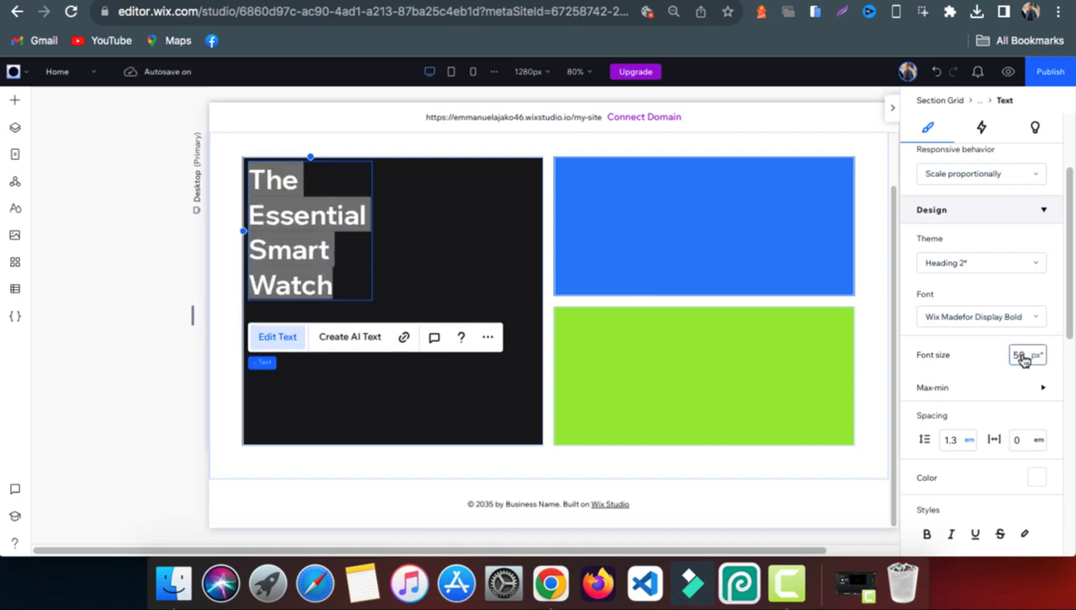
Widen the title box so "The Essential" fits on one line, and break the line before "Watch" to match the Dribbble reference.
{"action": "left_click", "coordinate": [859, 1]}
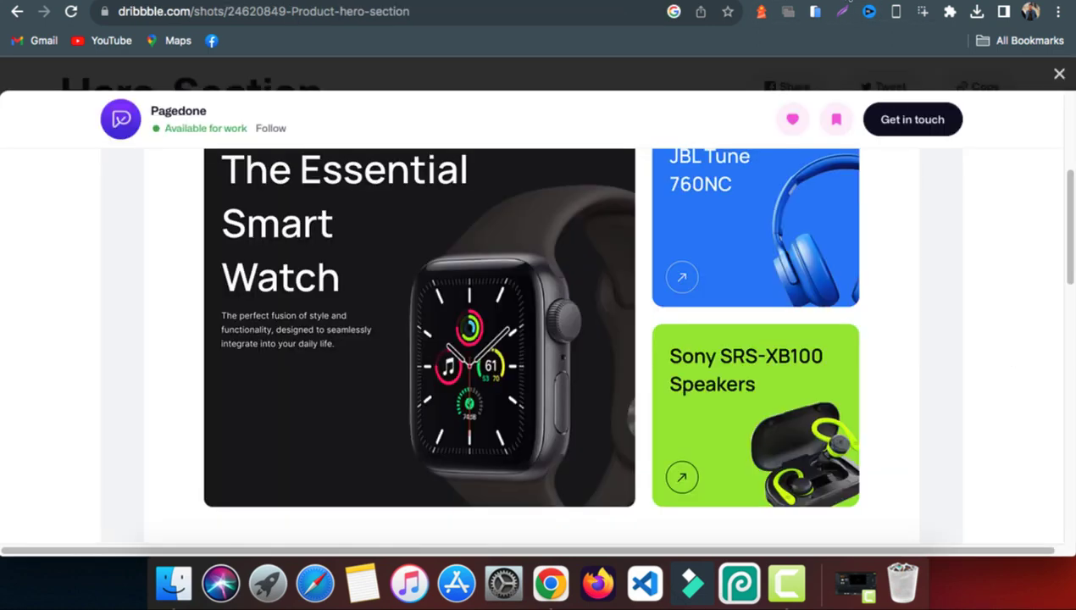
{"action": "key", "text": "ctrl+Tab"}
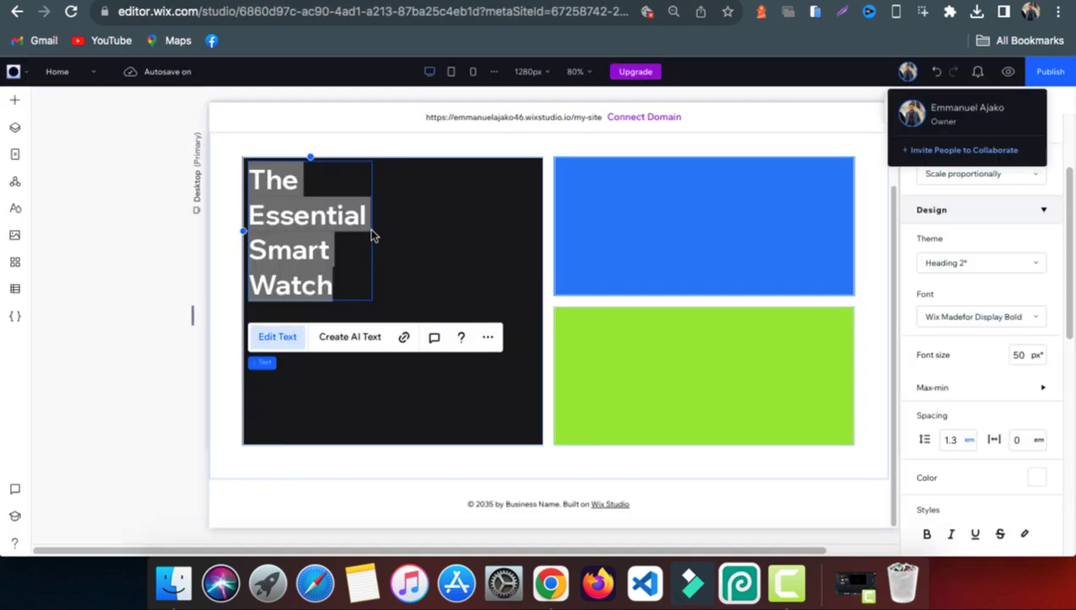
{"action": "left_click", "coordinate": [394, 224]}
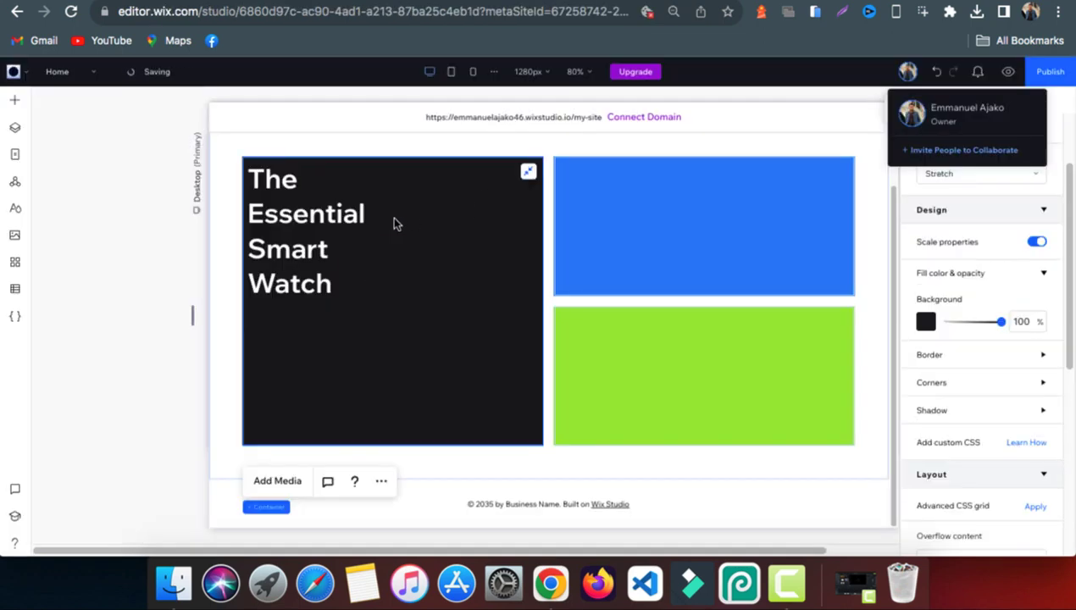
{"action": "left_click", "coordinate": [325, 222]}
{"action": "left_click_drag", "start_coordinate": [373, 231], "coordinate": [451, 235]}
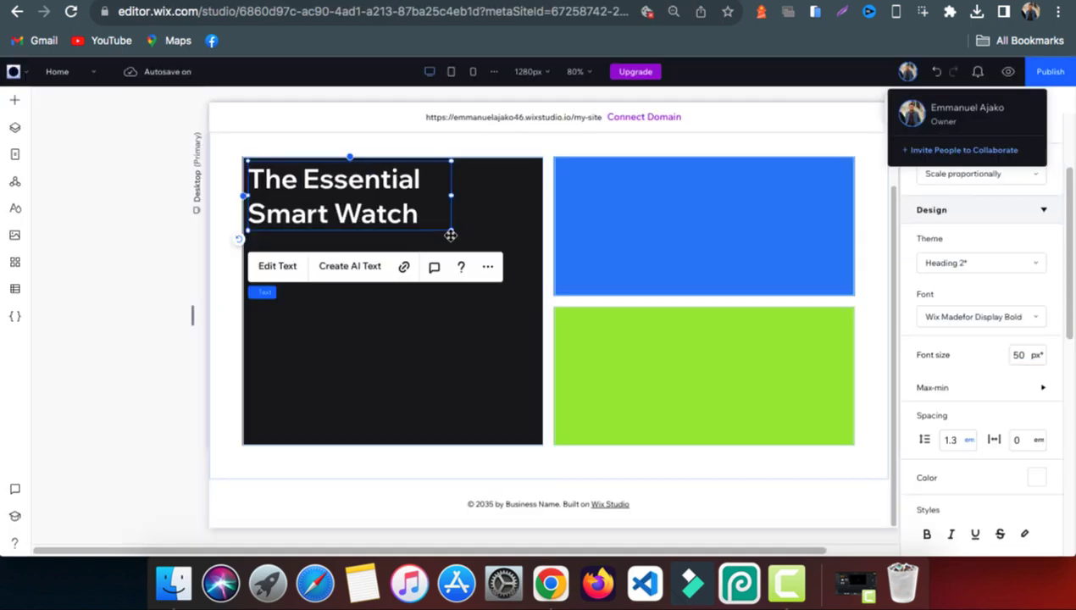
{"action": "double_click", "coordinate": [334, 214]}
{"action": "left_click", "coordinate": [334, 214]}
{"action": "key", "text": "Return"}
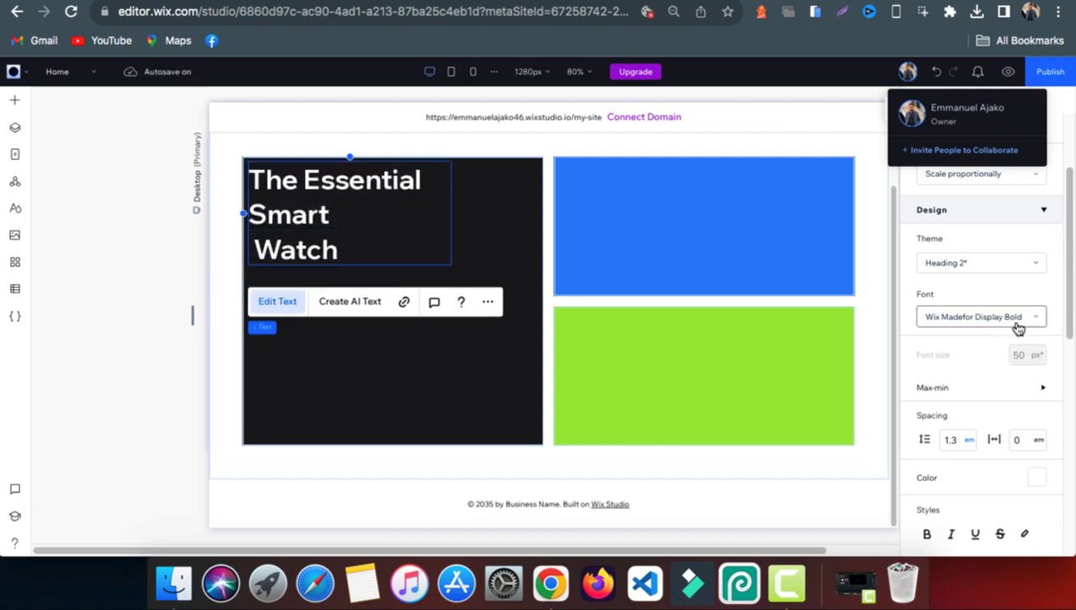
Set the title's font size to 55 px and move it slightly inward from the container's upper-left corner.
{"action": "key", "text": "ctrl+a"}
{"action": "left_click", "coordinate": [1016, 354]}
{"action": "key", "text": "Return"}
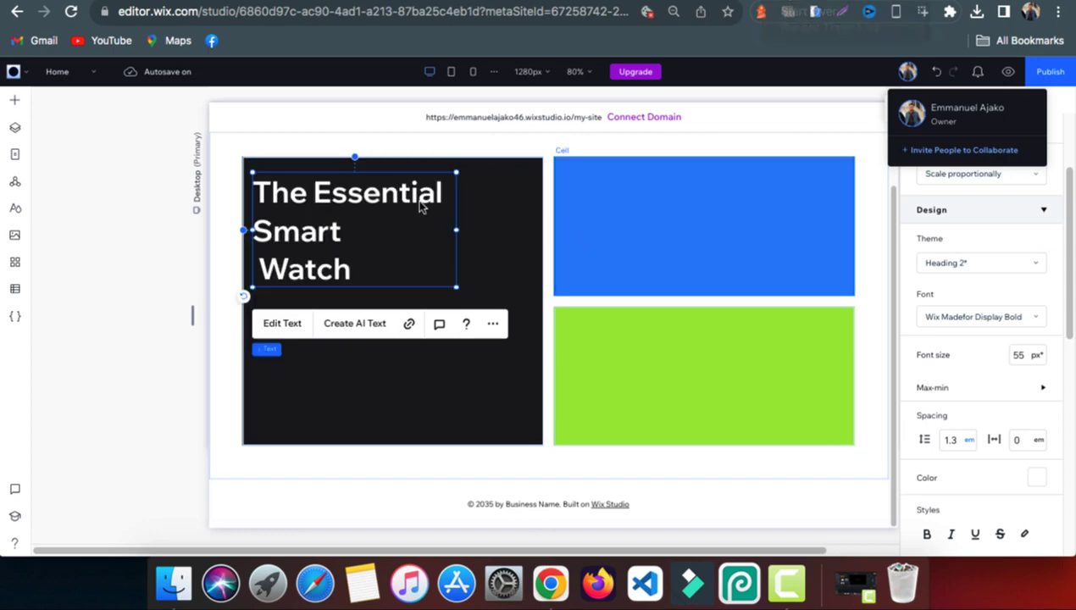
Add a paragraph below the title in the dark container and set its text color to white.
{"action": "left_click", "coordinate": [15, 102]}
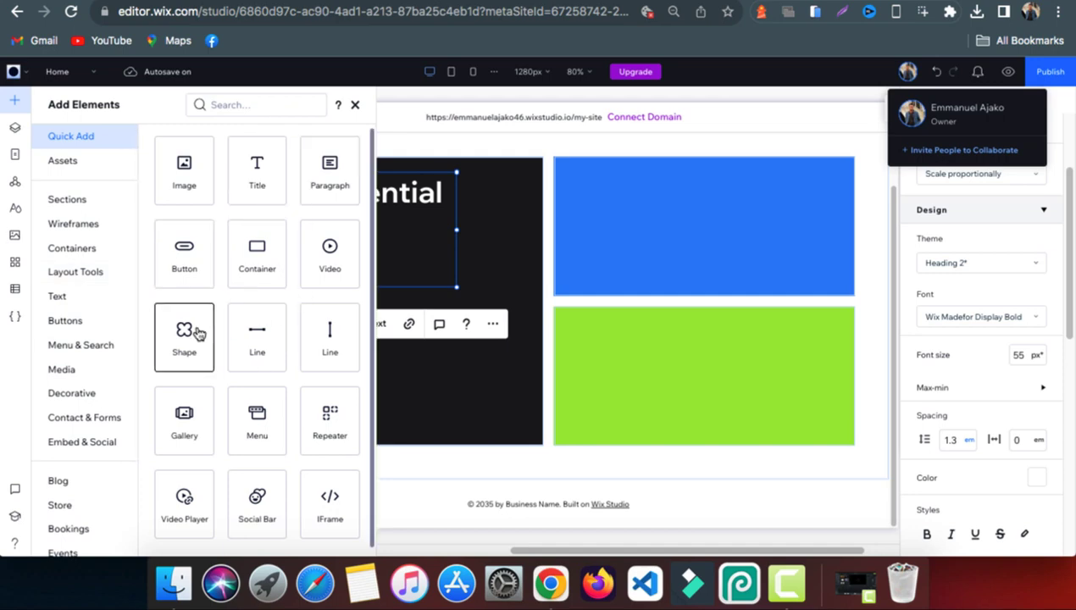
{"action": "left_click_drag", "start_coordinate": [327, 174], "coordinate": [433, 342]}
{"action": "scroll", "coordinate": [982, 339], "scroll_direction": "down", "scroll_amount": 5}
{"action": "left_click", "coordinate": [1037, 212]}
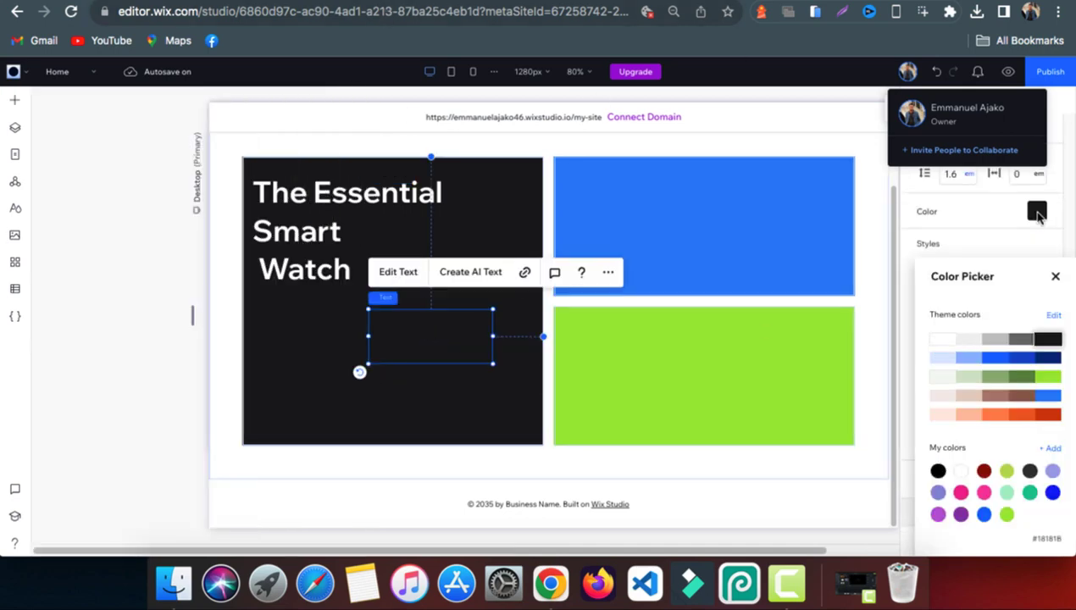
{"action": "left_click", "coordinate": [942, 339]}
Replace the paragraph's text with "The Perfect fusion of style and functionality, designed to seamlessly integrate into your daily life", following the Dribbble reference.
{"action": "double_click", "coordinate": [406, 337]}
{"action": "left_click", "coordinate": [542, 1]}
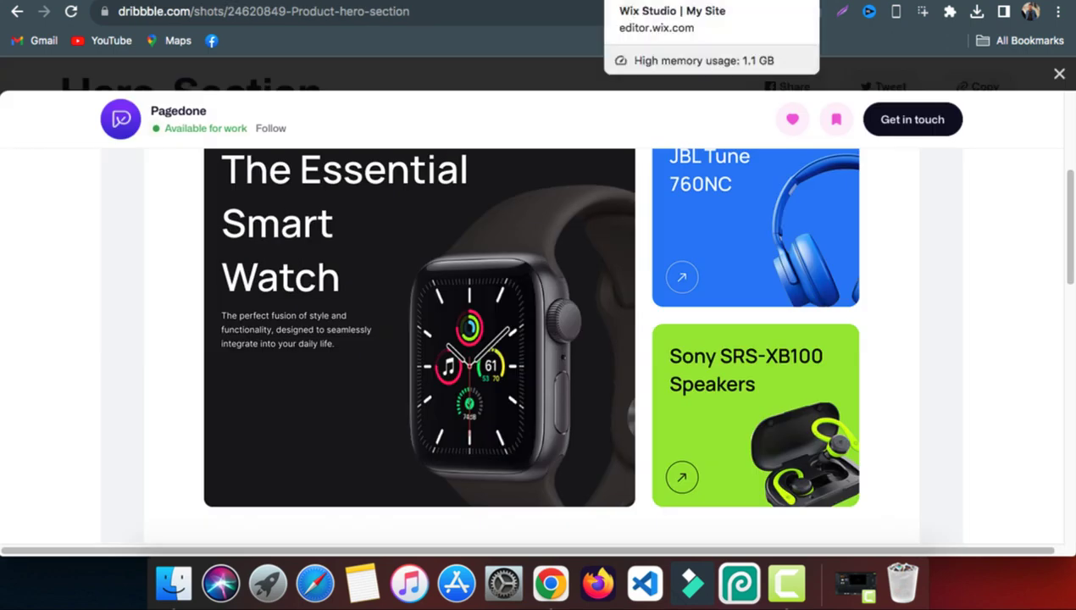
{"action": "left_click", "coordinate": [669, 5]}
{"action": "type", "text": "The Perfect fusion of style and functionality"}
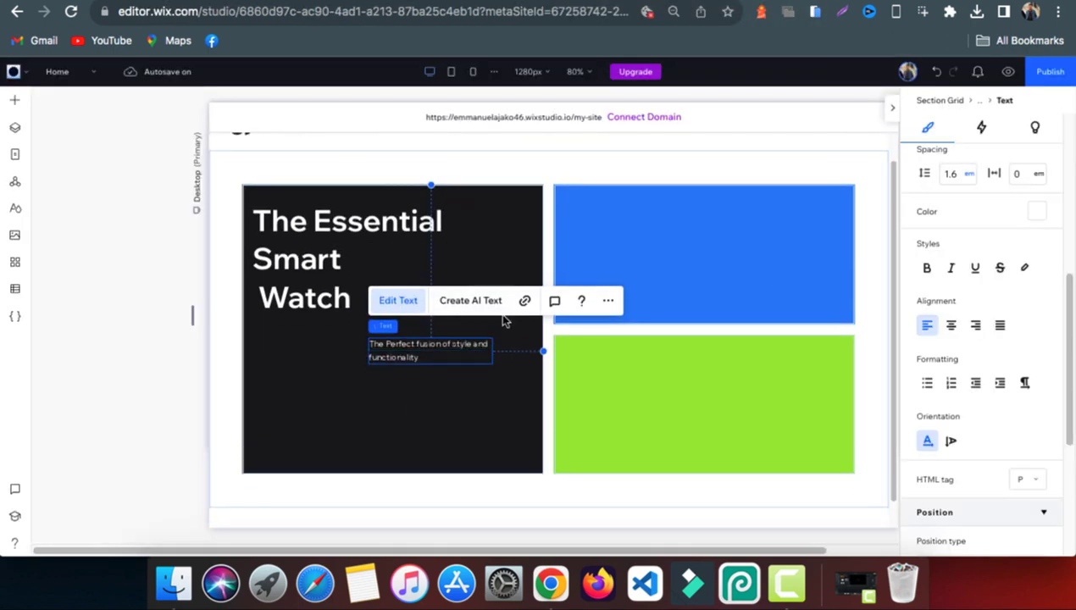
{"action": "type", "text": ", designed to seamlessly integra"}
{"action": "type", "text": "te into your daily  life"}
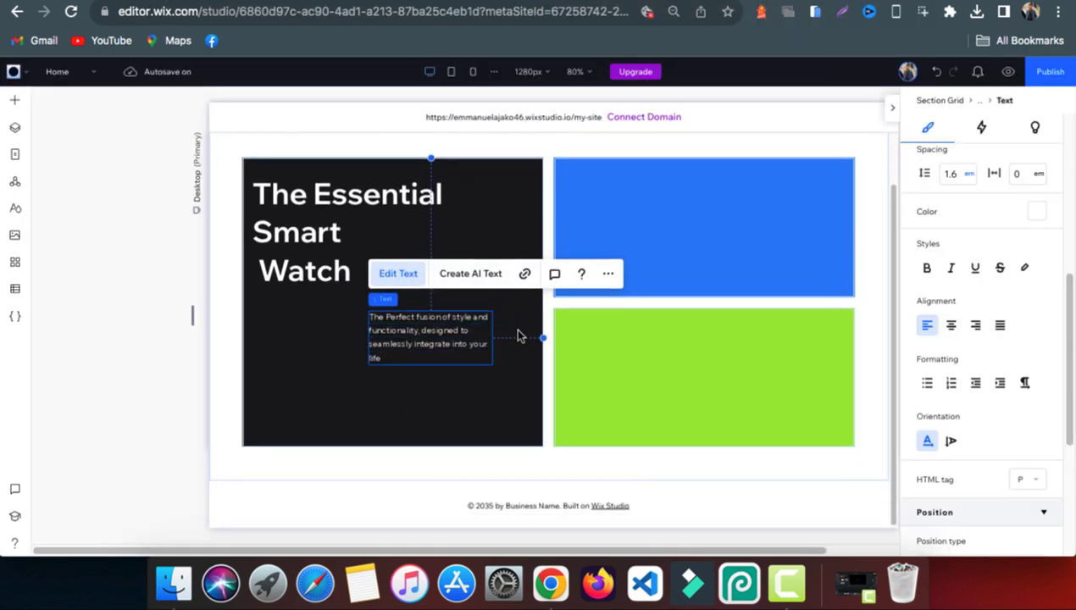
Widen the paragraph to about 311 px, place it directly beneath the title, and stack the two texts together.
{"action": "key", "text": "Escape"}
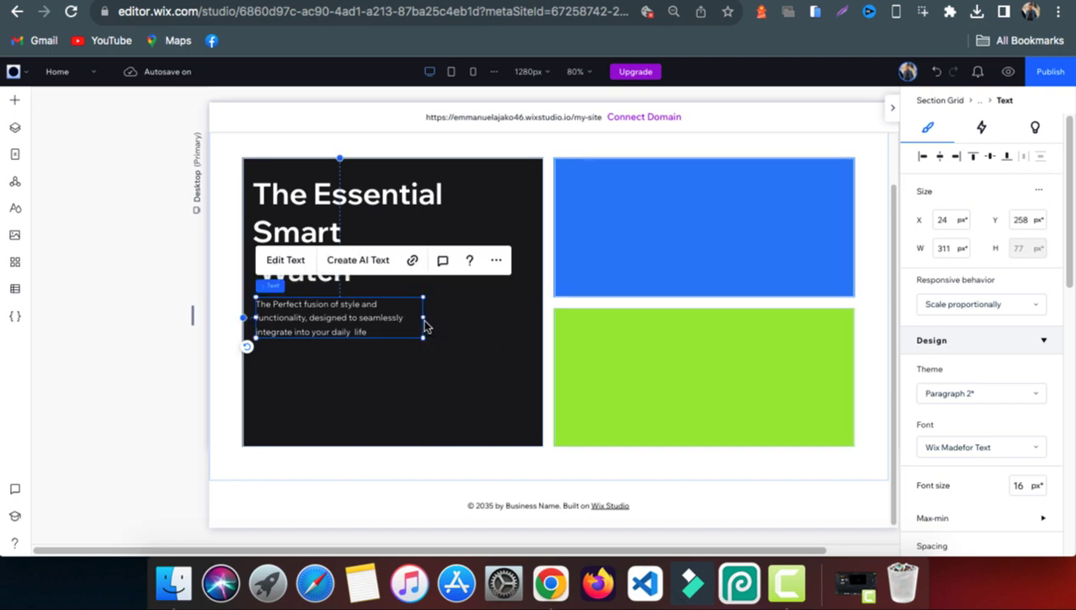
{"action": "left_click", "coordinate": [337, 197], "text": "shift"}
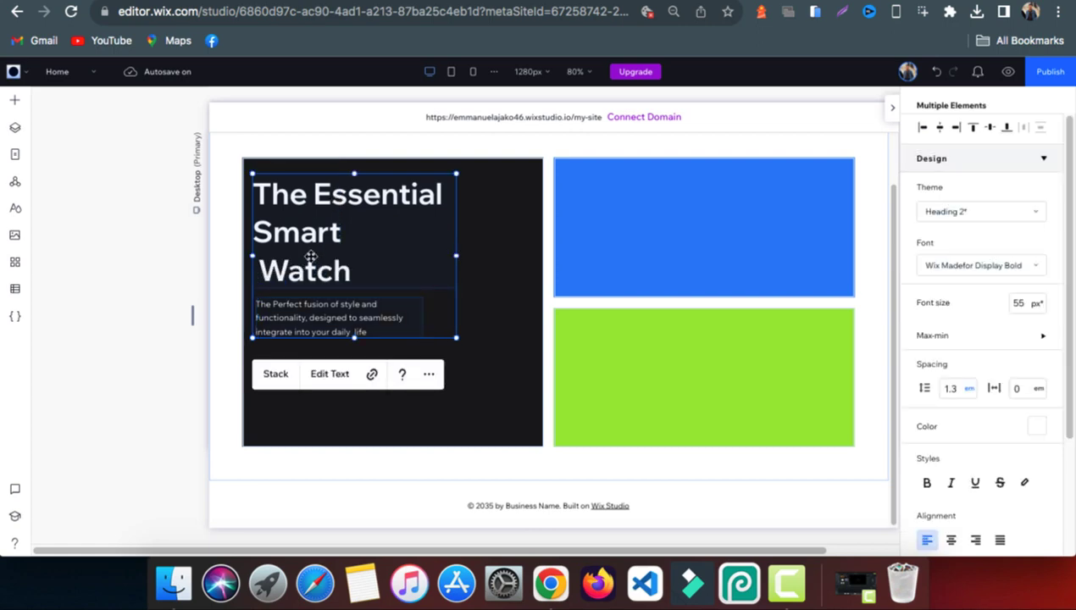
{"action": "left_click", "coordinate": [275, 375]}
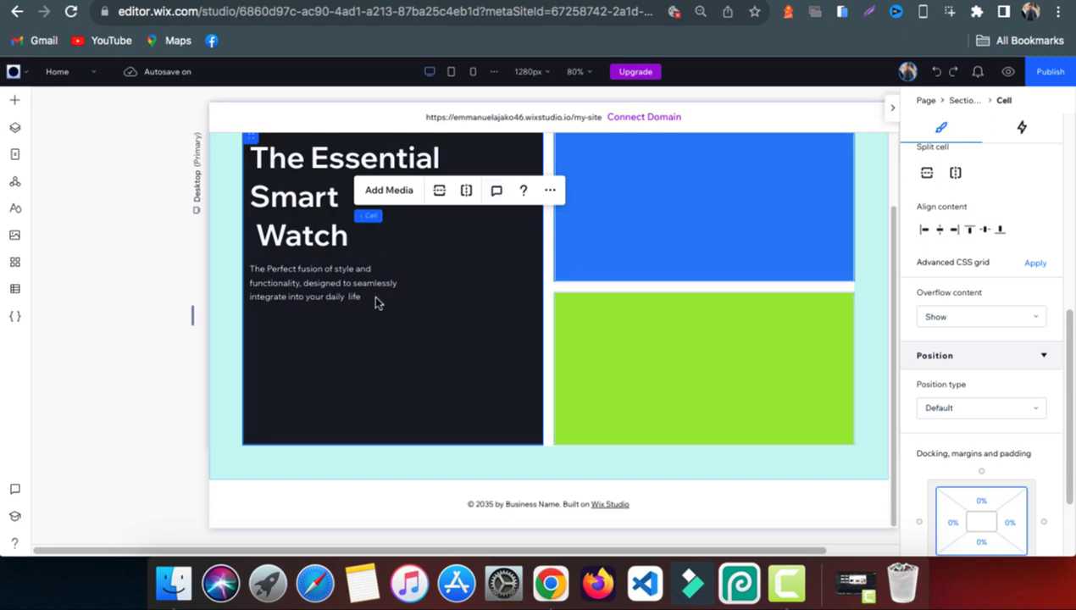
Add the watch image Device-1.png from the site files and move it into the dark container below the title.
{"action": "left_click", "coordinate": [15, 235]}
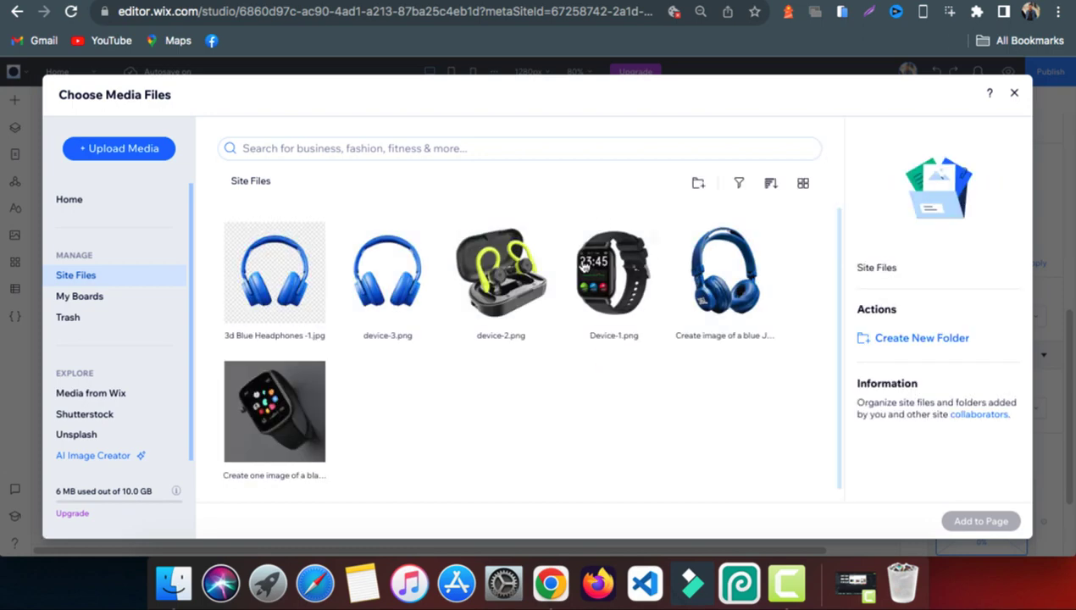
{"action": "left_click", "coordinate": [618, 288]}
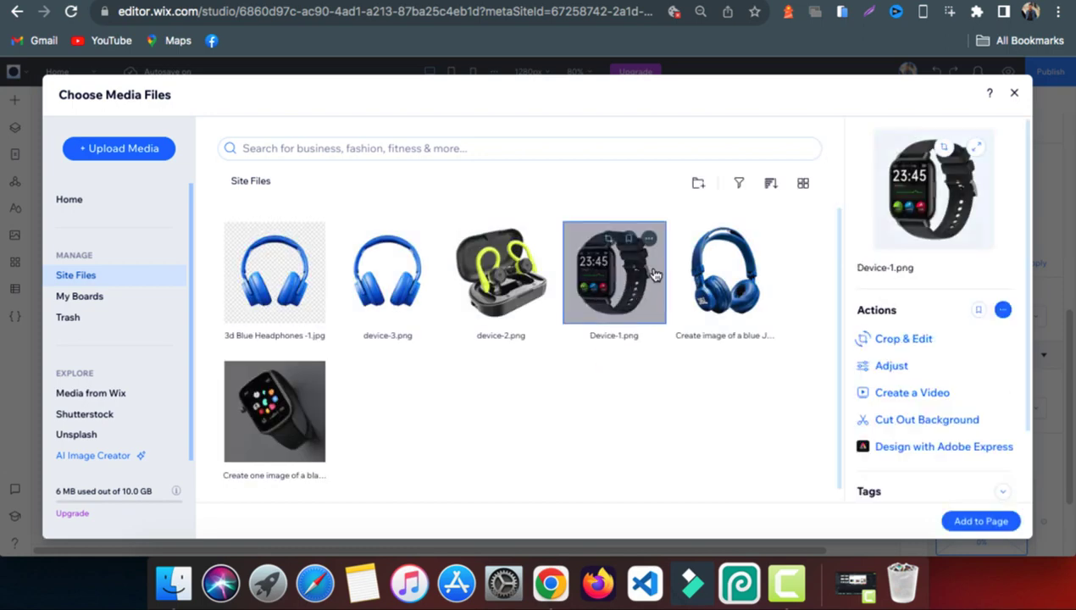
{"action": "left_click", "coordinate": [974, 520]}
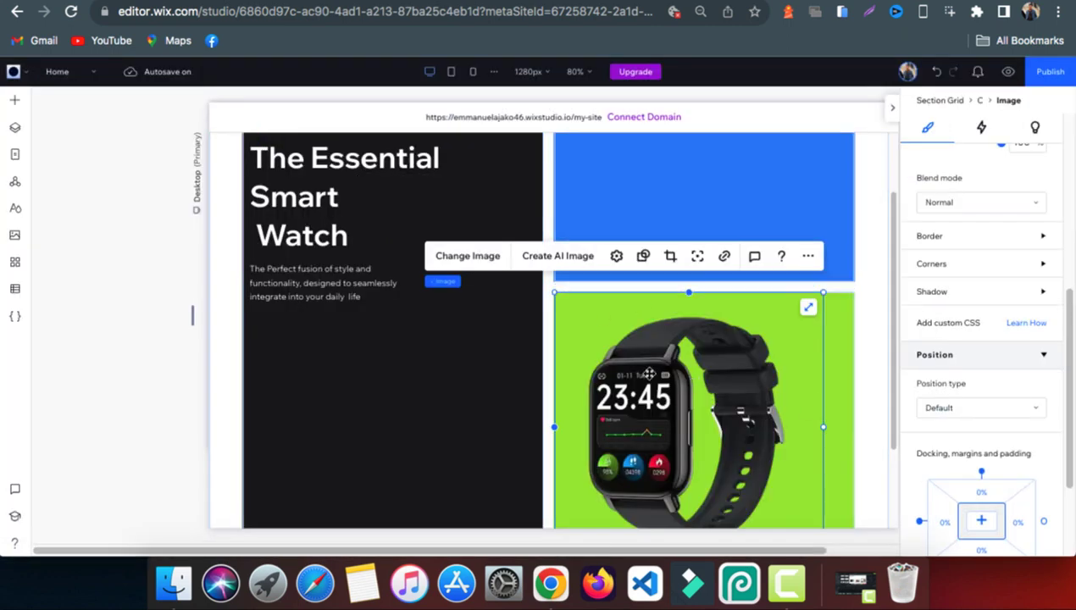
{"action": "left_click_drag", "start_coordinate": [649, 373], "coordinate": [448, 359]}
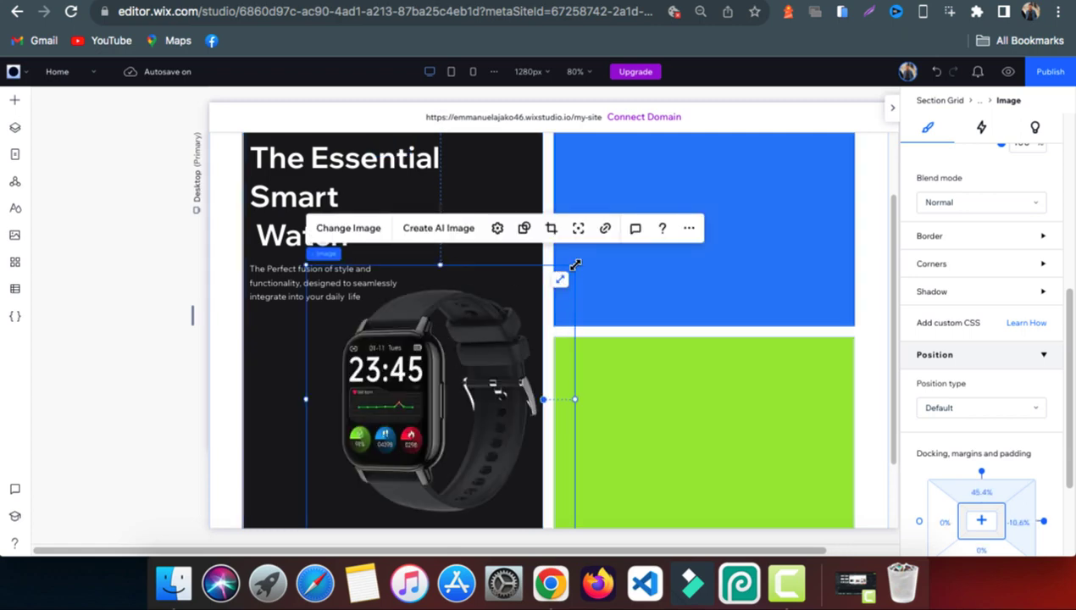
Enlarge the watch image proportionally and shift it lower in the dark container.
{"action": "left_click_drag", "start_coordinate": [571, 269], "coordinate": [650, 185]}
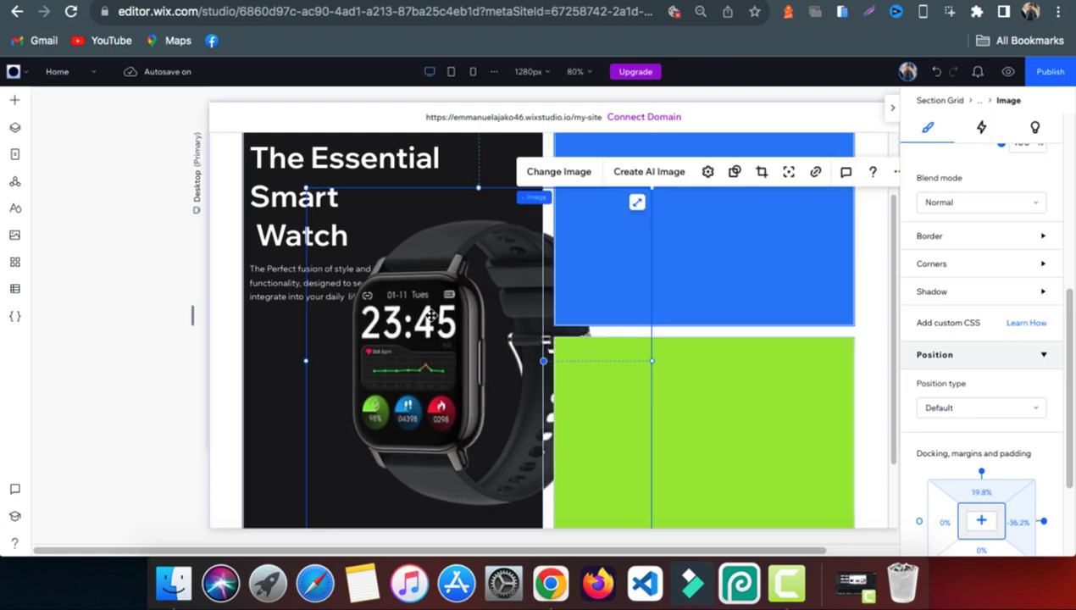
{"action": "left_click_drag", "start_coordinate": [430, 313], "coordinate": [457, 360]}
Increase the height of the section grid by extending its lower edge.
{"action": "left_click", "coordinate": [283, 406]}
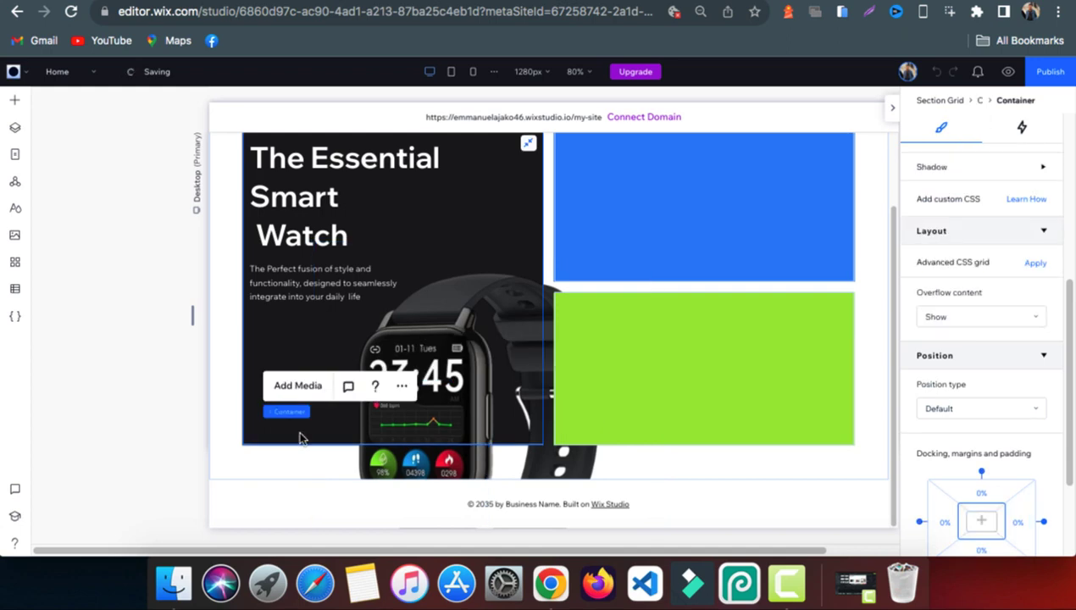
{"action": "left_click", "coordinate": [233, 458]}
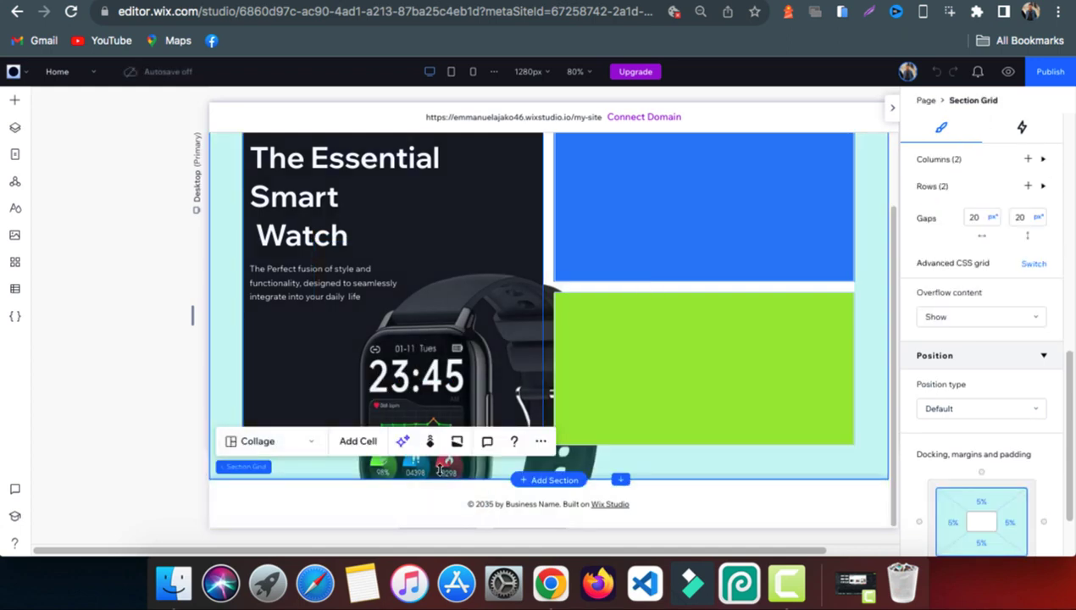
{"action": "left_click_drag", "start_coordinate": [359, 475], "coordinate": [379, 525]}
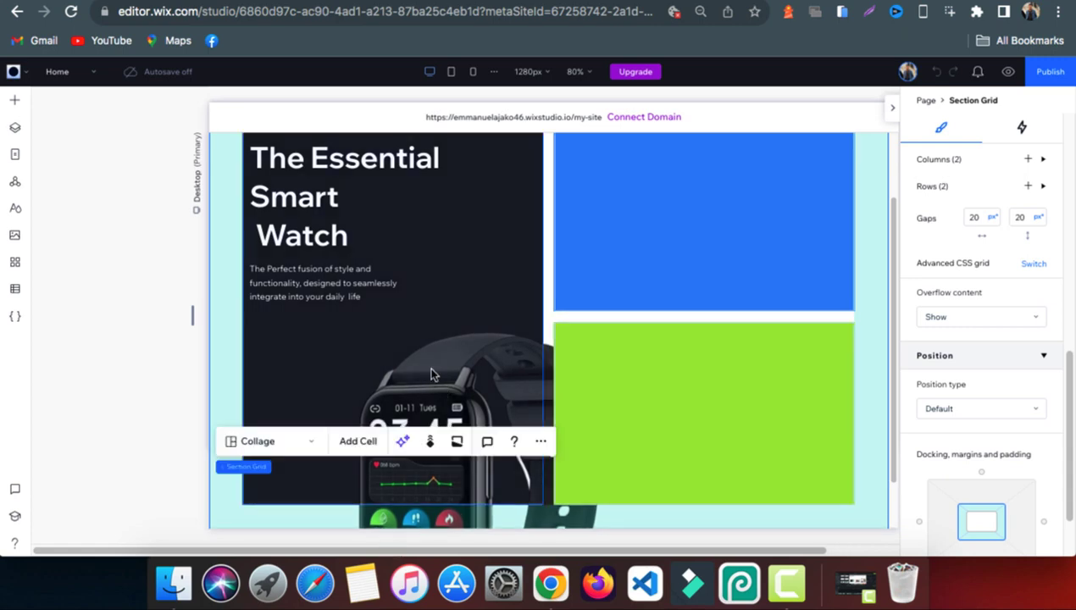
Select the watch image and move it upward in the dark container so more of the watch fits inside.
{"action": "left_click", "coordinate": [430, 374]}
{"action": "left_click", "coordinate": [417, 397]}
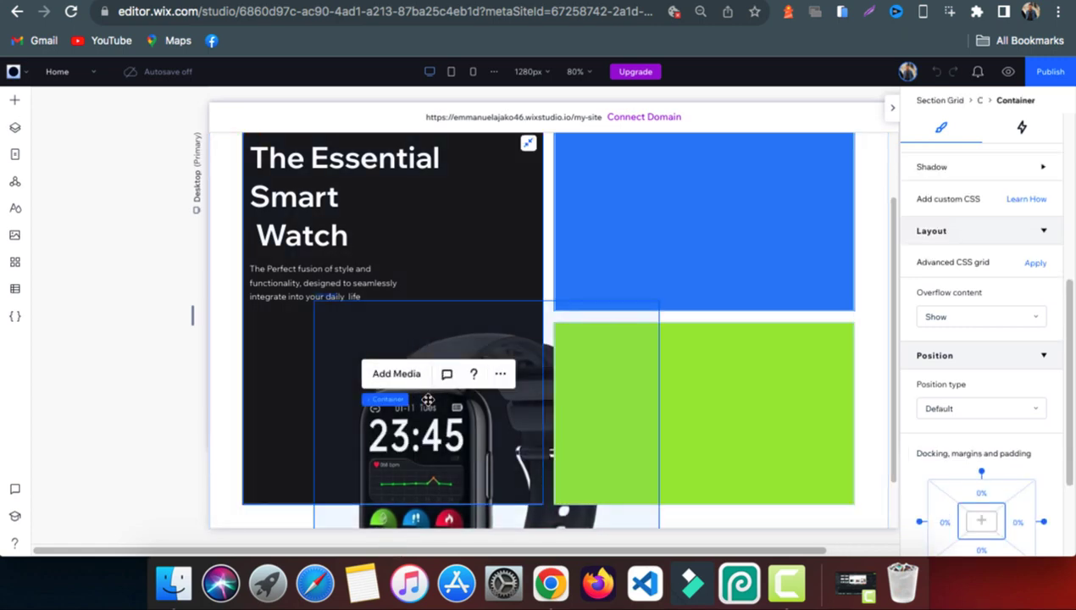
{"action": "left_click", "coordinate": [427, 400]}
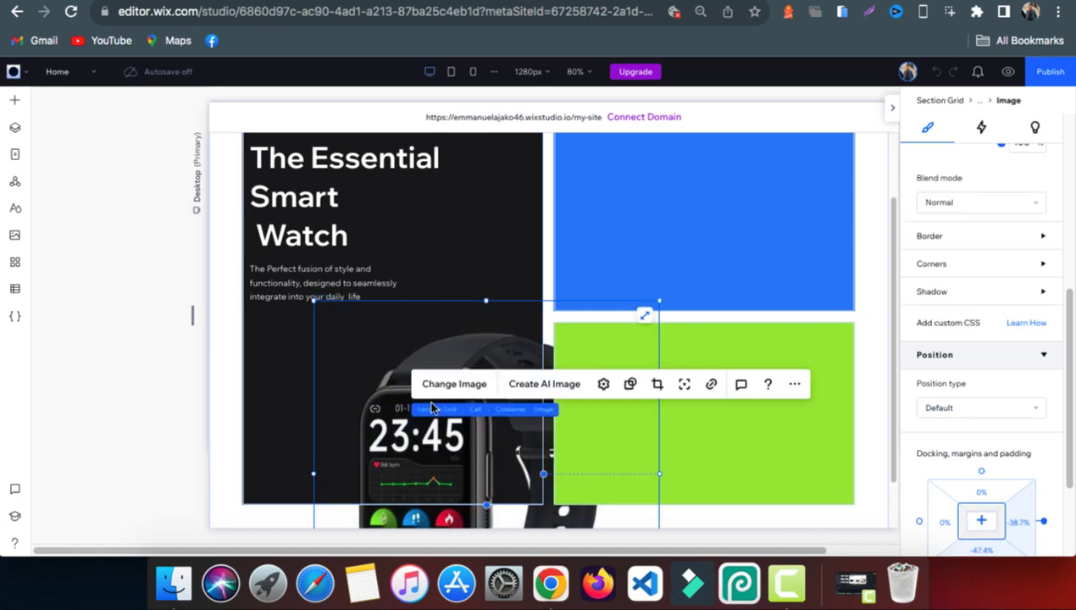
{"action": "left_click", "coordinate": [420, 343]}
{"action": "left_click", "coordinate": [775, 1]}
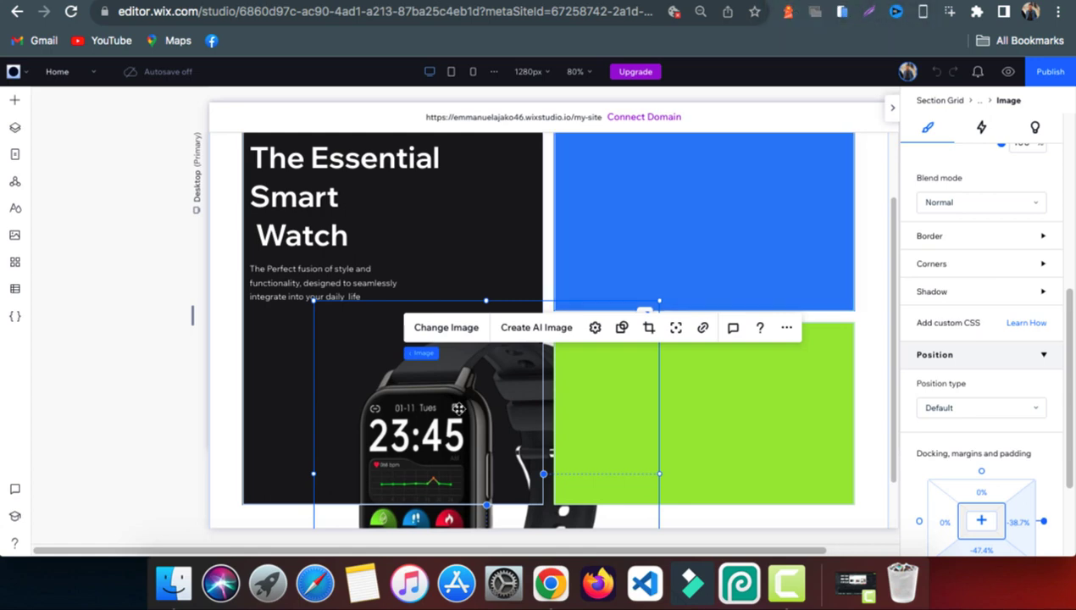
{"action": "left_click", "coordinate": [457, 405]}
{"action": "left_click_drag", "start_coordinate": [458, 406], "coordinate": [462, 356]}
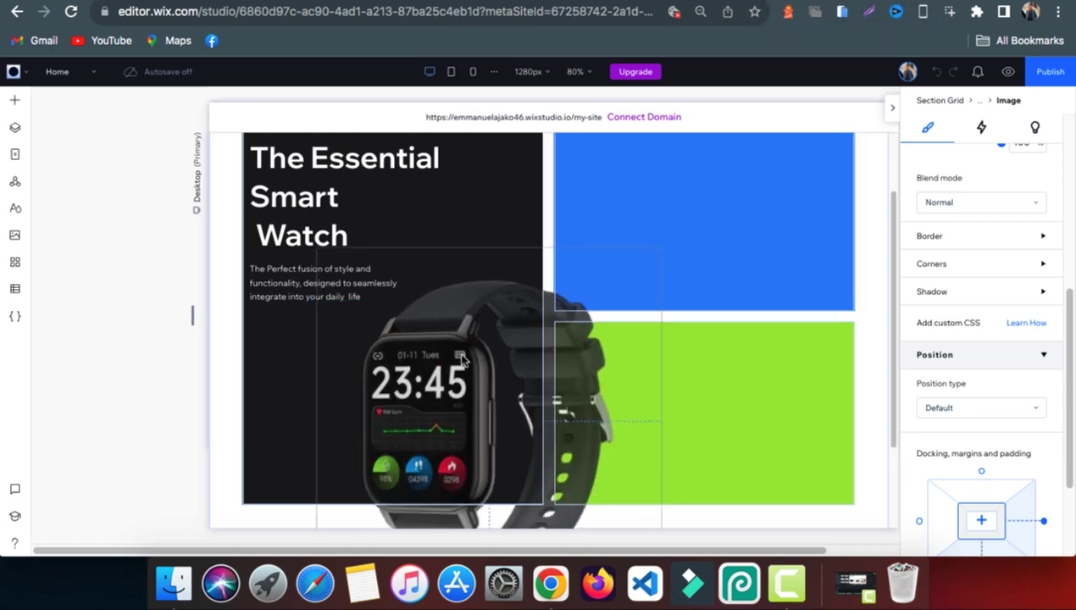
Shrink the watch image to about 407 × 407 px and position it at the dark container's lower-right corner.
{"action": "left_click", "coordinate": [636, 427]}
{"action": "scroll", "coordinate": [653, 487], "scroll_direction": "down", "scroll_amount": 1}
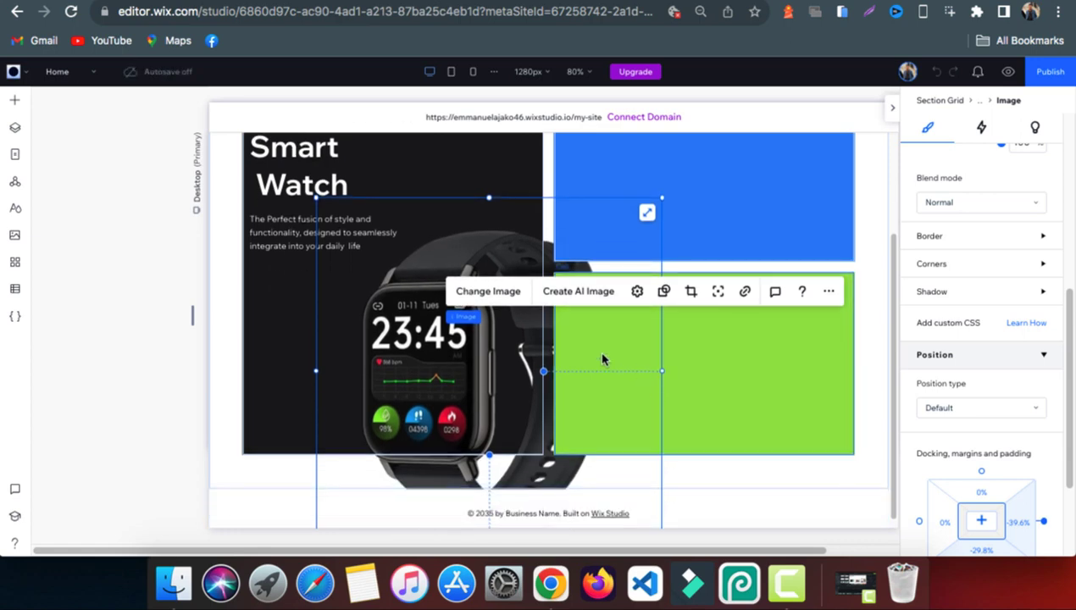
{"action": "left_click_drag", "start_coordinate": [456, 336], "coordinate": [500, 335]}
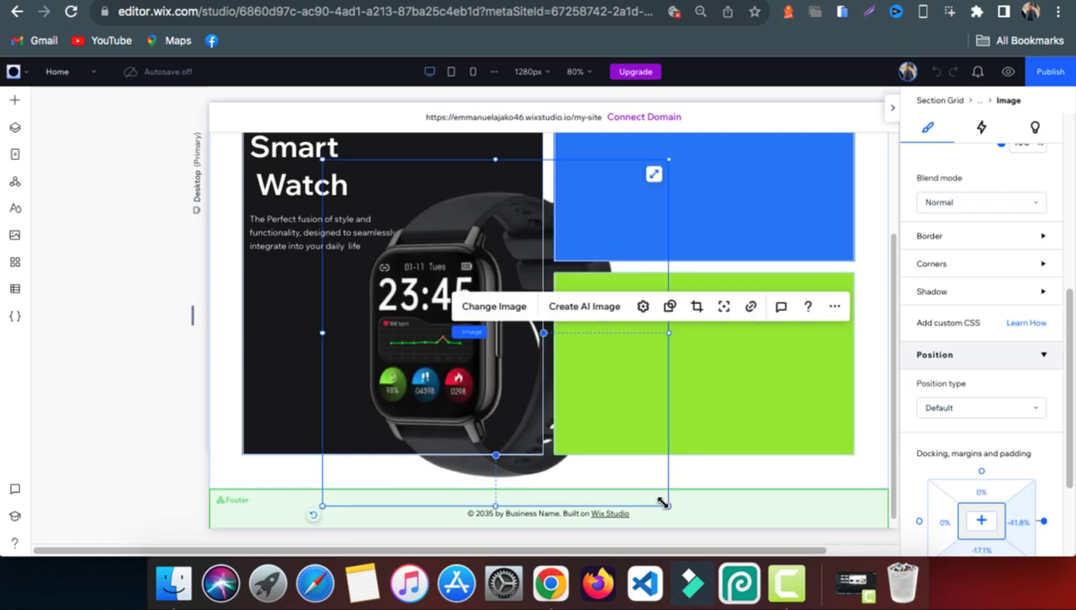
{"action": "left_click_drag", "start_coordinate": [663, 503], "coordinate": [595, 434]}
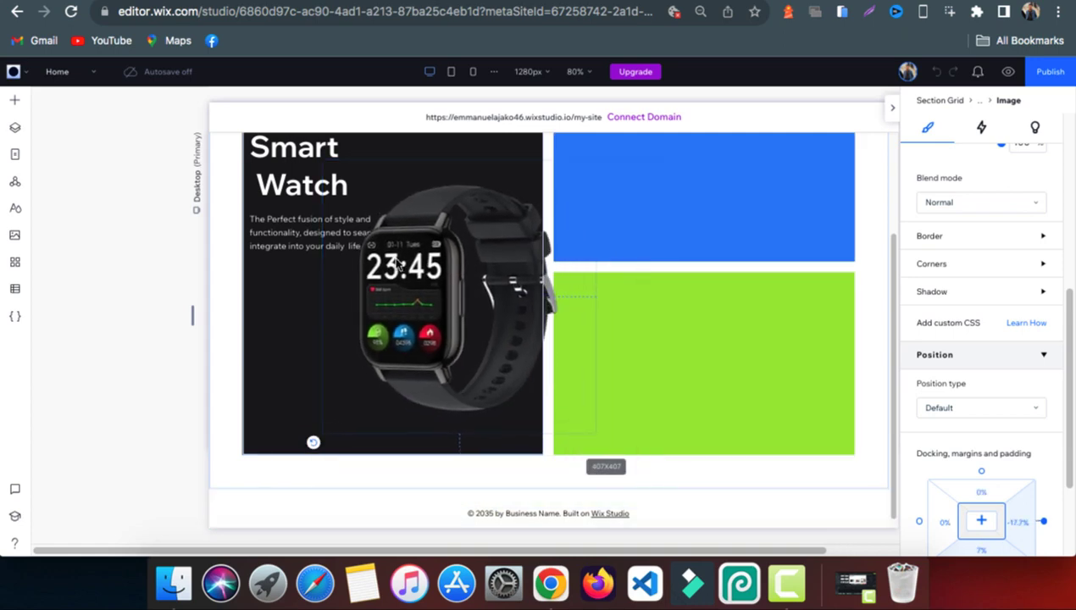
{"action": "left_click_drag", "start_coordinate": [399, 265], "coordinate": [425, 310]}
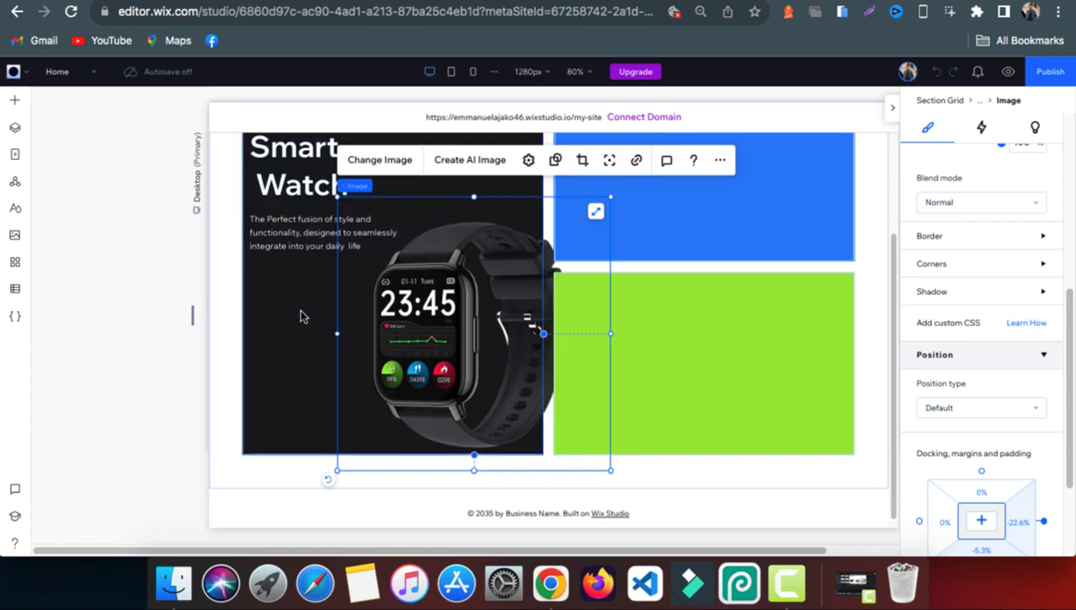
Set the dark container's overflow content to Hide.
{"action": "scroll", "coordinate": [343, 240], "scroll_direction": "up", "scroll_amount": 2}
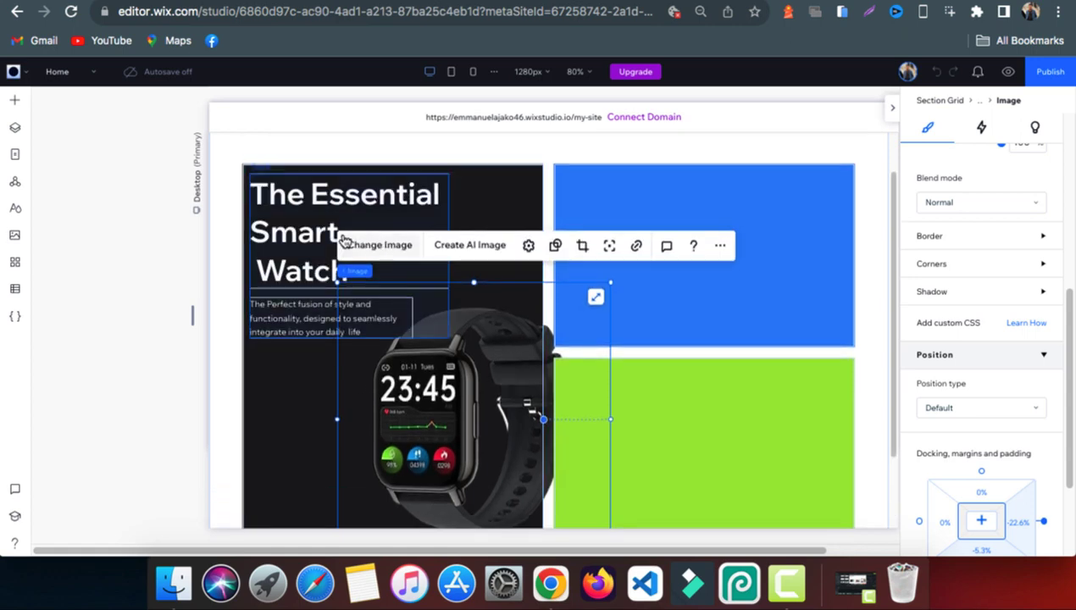
{"action": "left_click", "coordinate": [472, 194]}
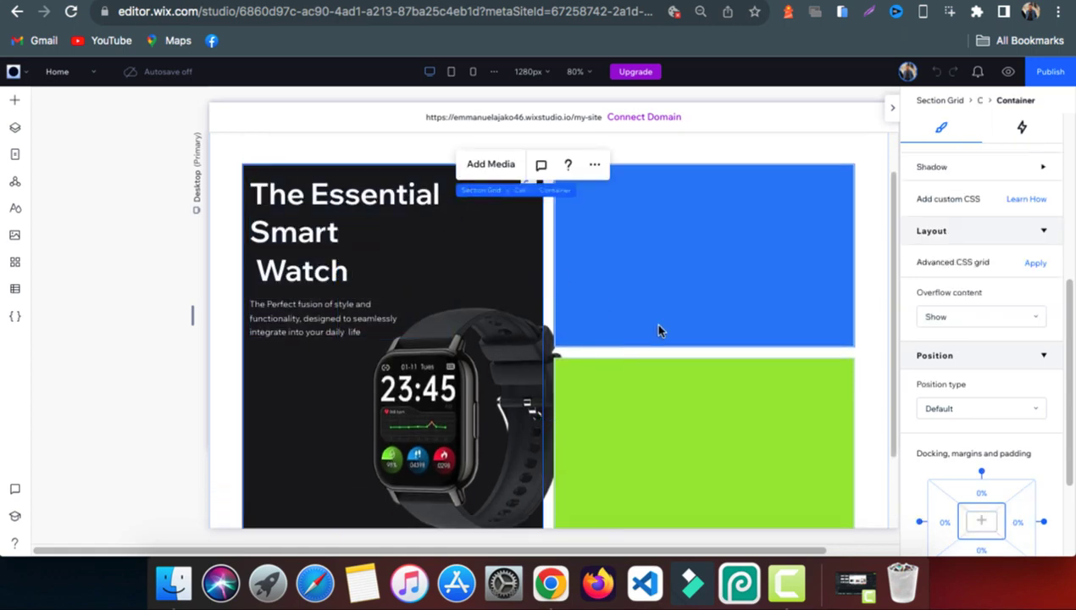
{"action": "scroll", "coordinate": [974, 365], "scroll_direction": "down", "scroll_amount": 2}
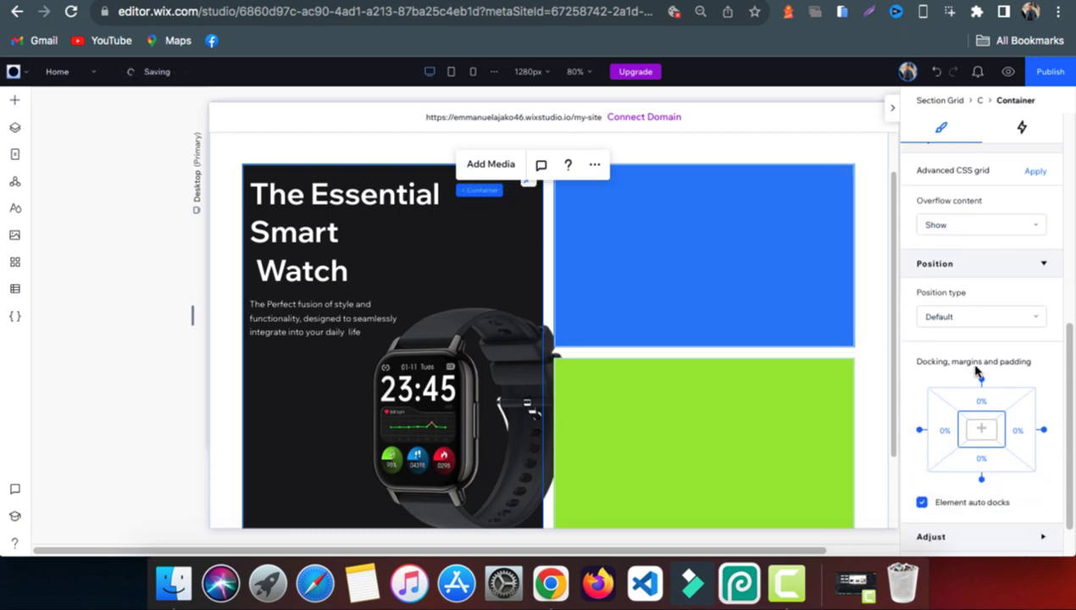
{"action": "left_click", "coordinate": [956, 227]}
{"action": "left_click", "coordinate": [941, 257]}
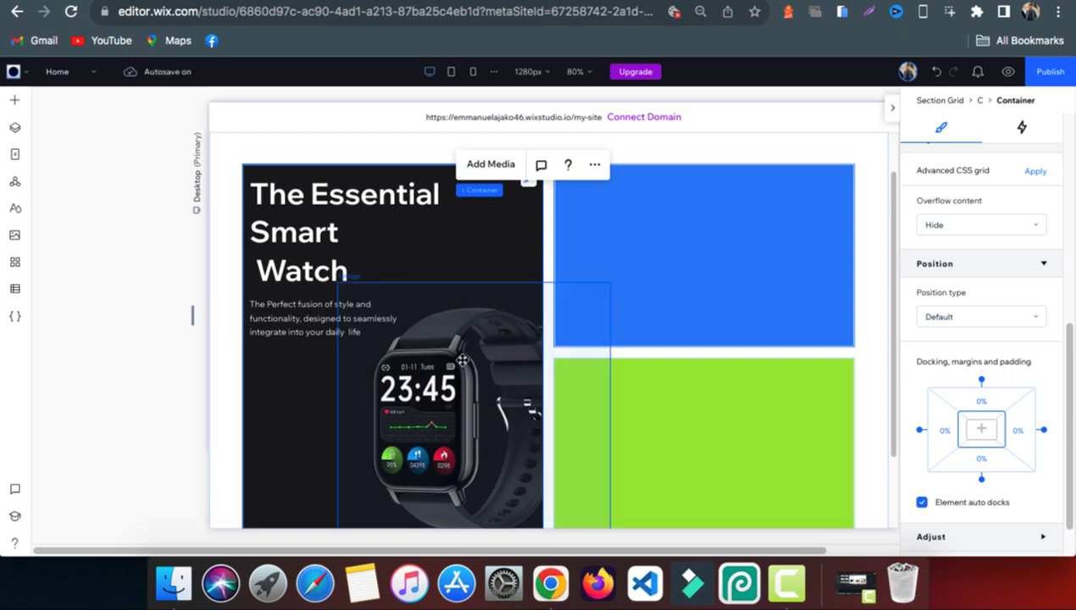
Enlarge the watch image slightly by extending its upper-left corner outward.
{"action": "left_click", "coordinate": [463, 366]}
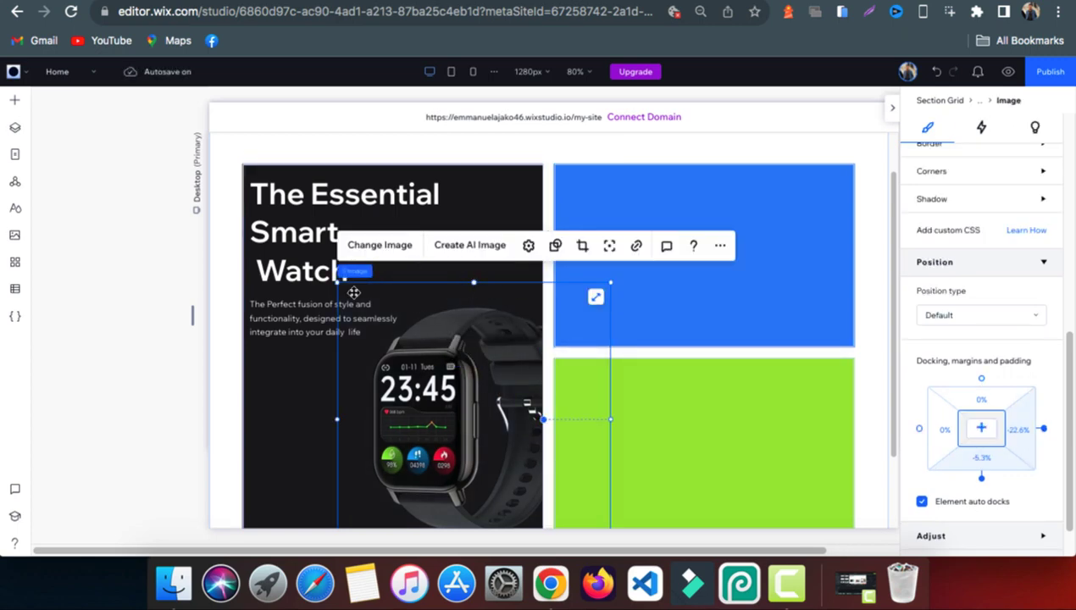
{"action": "left_click_drag", "start_coordinate": [338, 283], "coordinate": [331, 277]}
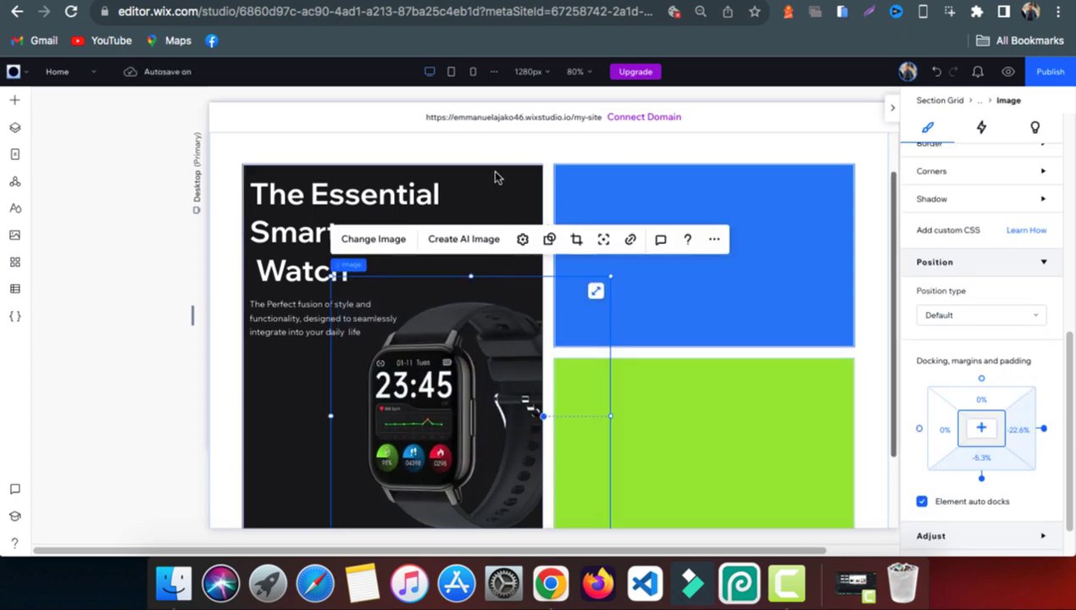
Compare the dark container with the Dribbble reference and give all four of its corners a 20 px radius.
{"action": "left_click", "coordinate": [254, 174]}
{"action": "left_click", "coordinate": [306, 176]}
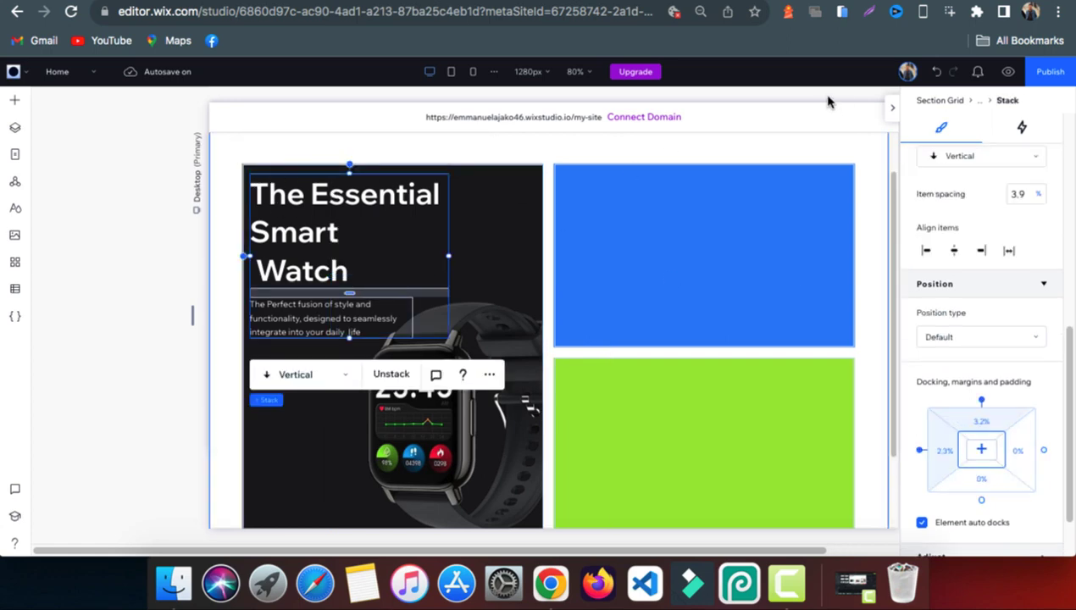
{"action": "left_click", "coordinate": [808, 1]}
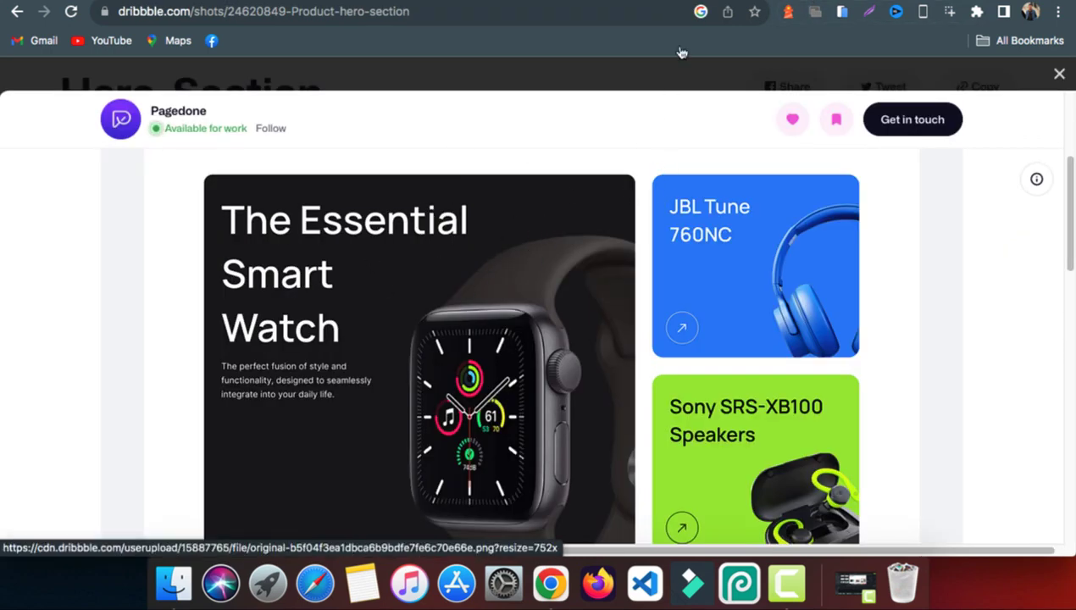
{"action": "left_click", "coordinate": [696, 0]}
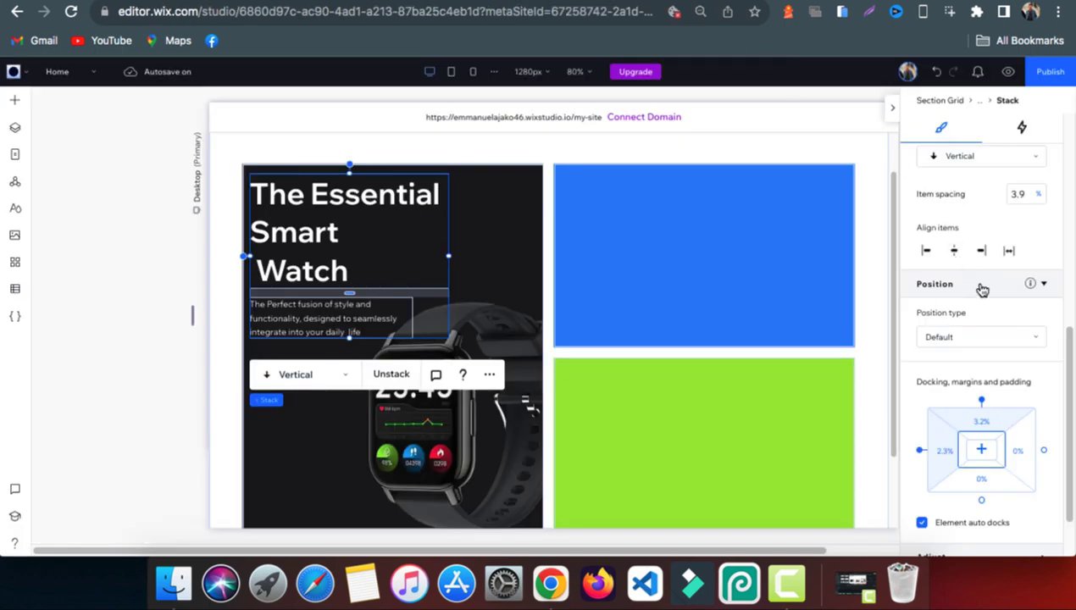
{"action": "scroll", "coordinate": [974, 284], "scroll_direction": "up", "scroll_amount": 5}
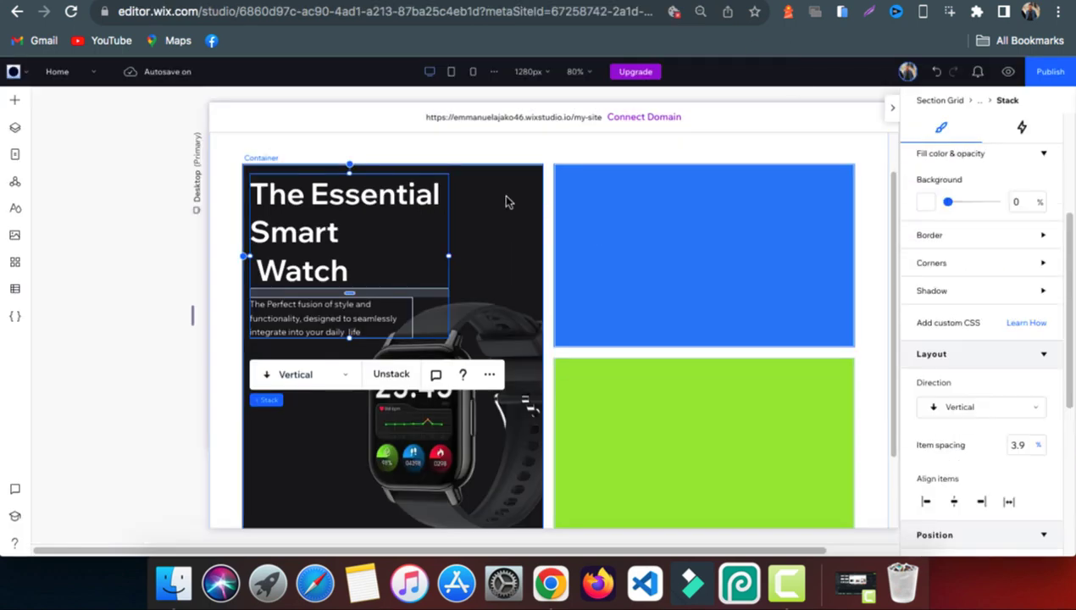
{"action": "left_click", "coordinate": [957, 267]}
{"action": "left_click", "coordinate": [922, 310]}
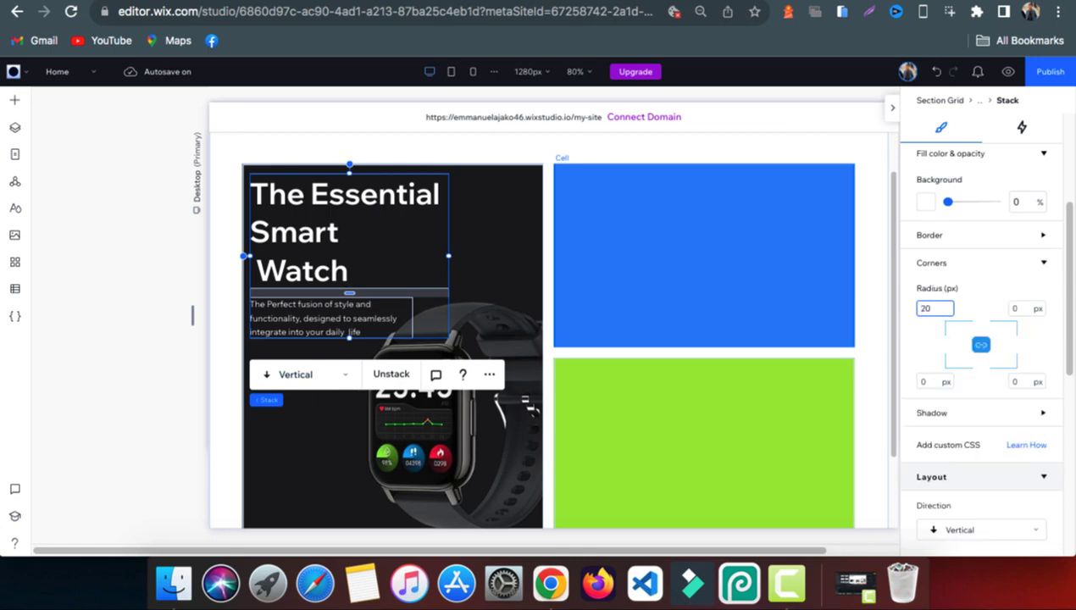
{"action": "key", "text": "Return"}
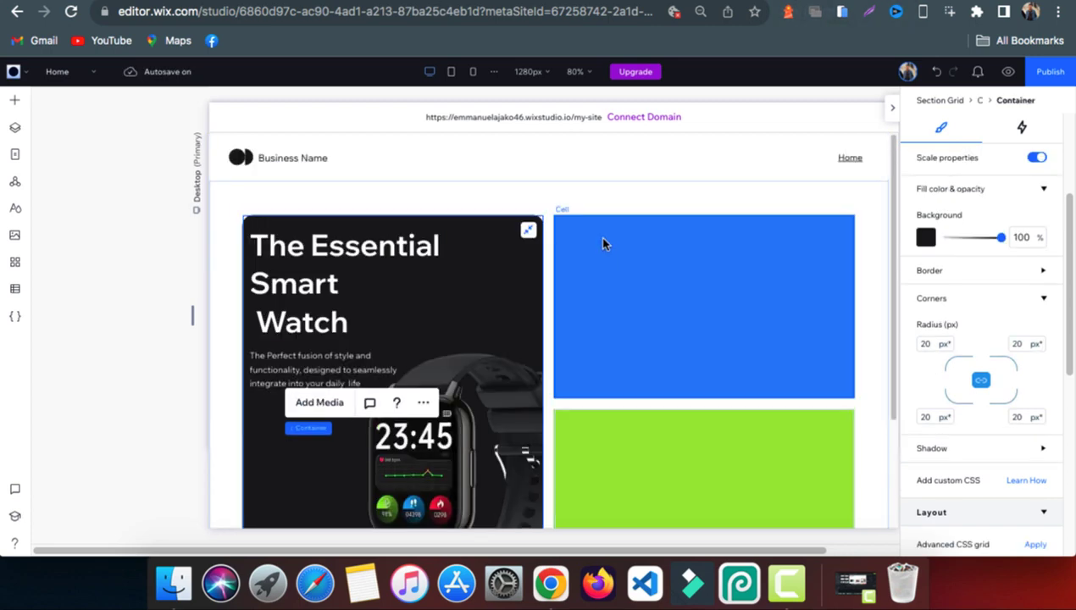
Review the Dribbble reference's card proportions and make the grid's upper row taller, bringing the section height to about 883 px.
{"action": "scroll", "coordinate": [619, 252], "scroll_direction": "down", "scroll_amount": 2}
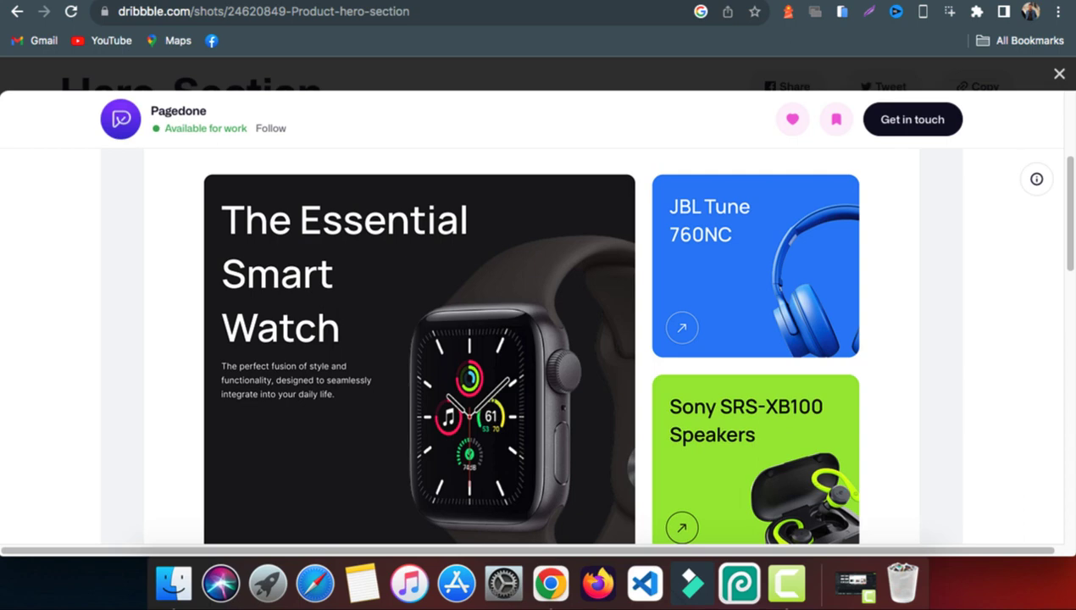
{"action": "left_click", "coordinate": [753, 1]}
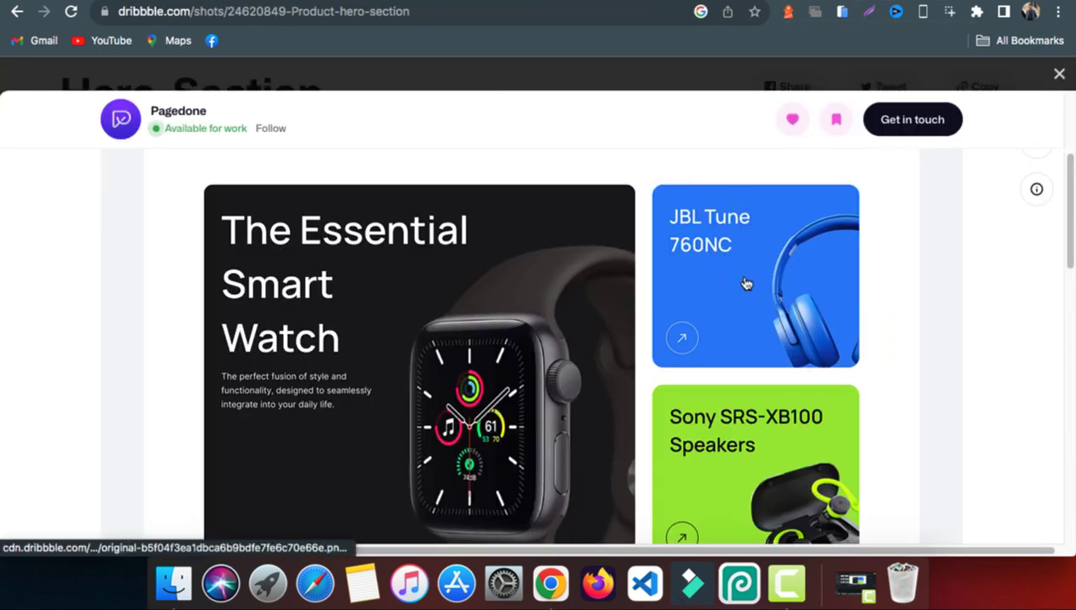
{"action": "scroll", "coordinate": [720, 254], "scroll_direction": "down", "scroll_amount": 2}
{"action": "scroll", "coordinate": [720, 288], "scroll_direction": "up", "scroll_amount": 2}
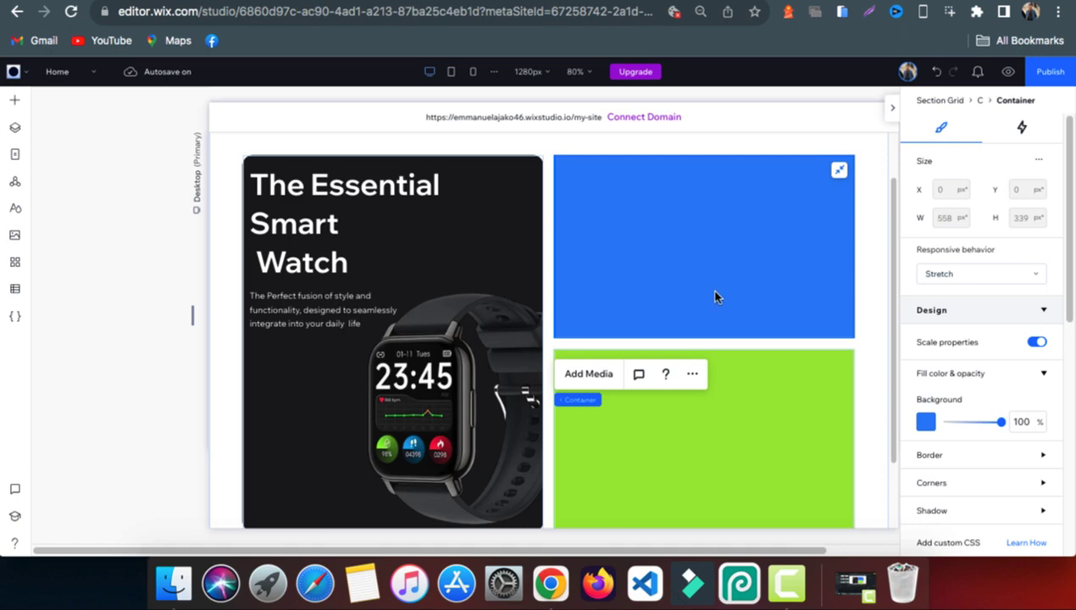
{"action": "scroll", "coordinate": [714, 292], "scroll_direction": "up", "scroll_amount": 1}
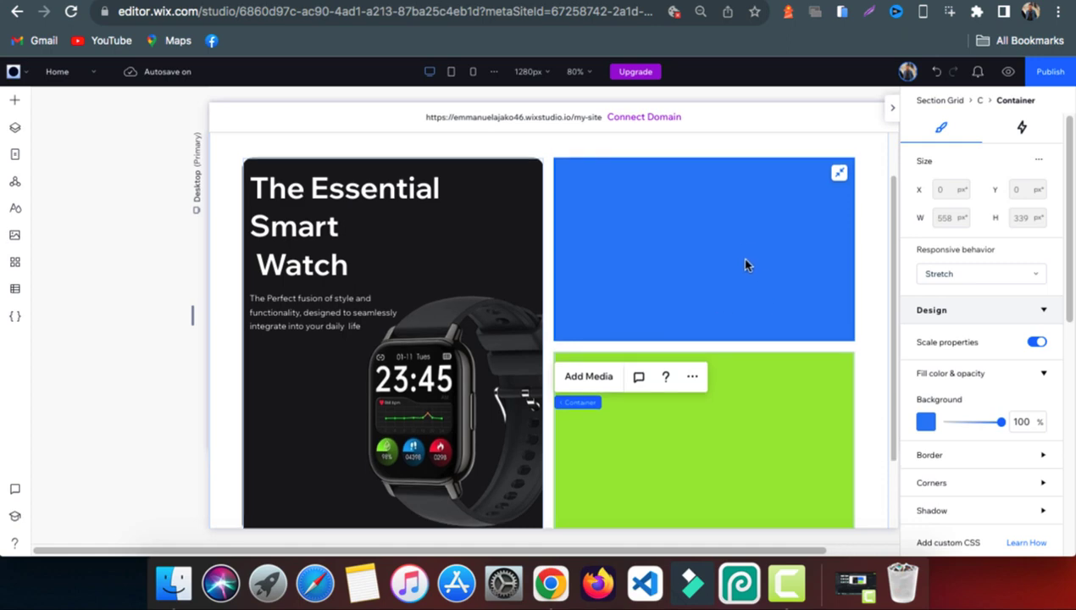
{"action": "scroll", "coordinate": [728, 250], "scroll_direction": "up", "scroll_amount": 2}
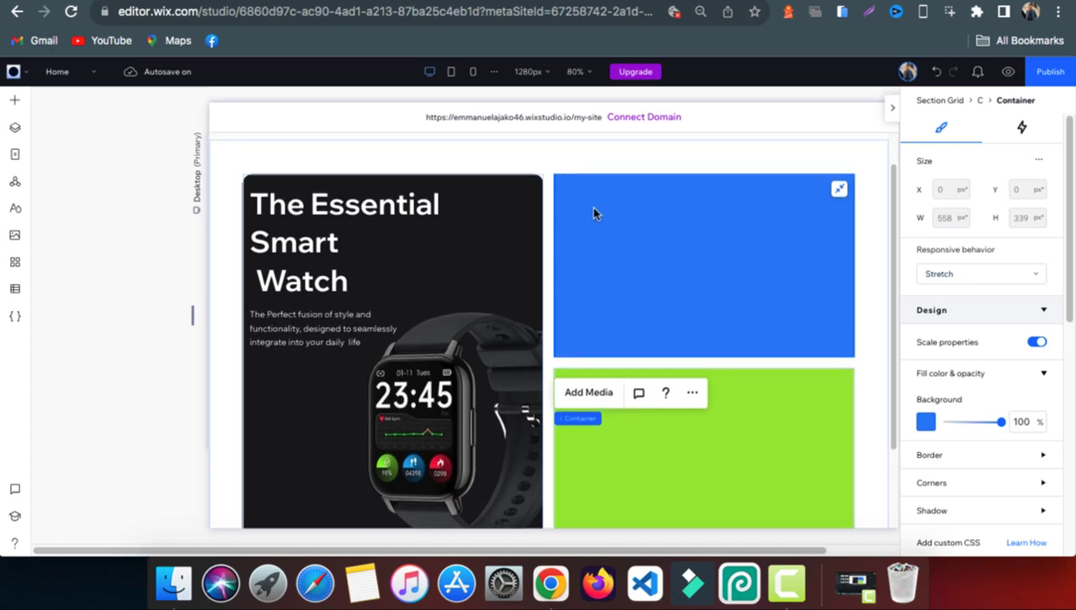
{"action": "left_click", "coordinate": [703, 361]}
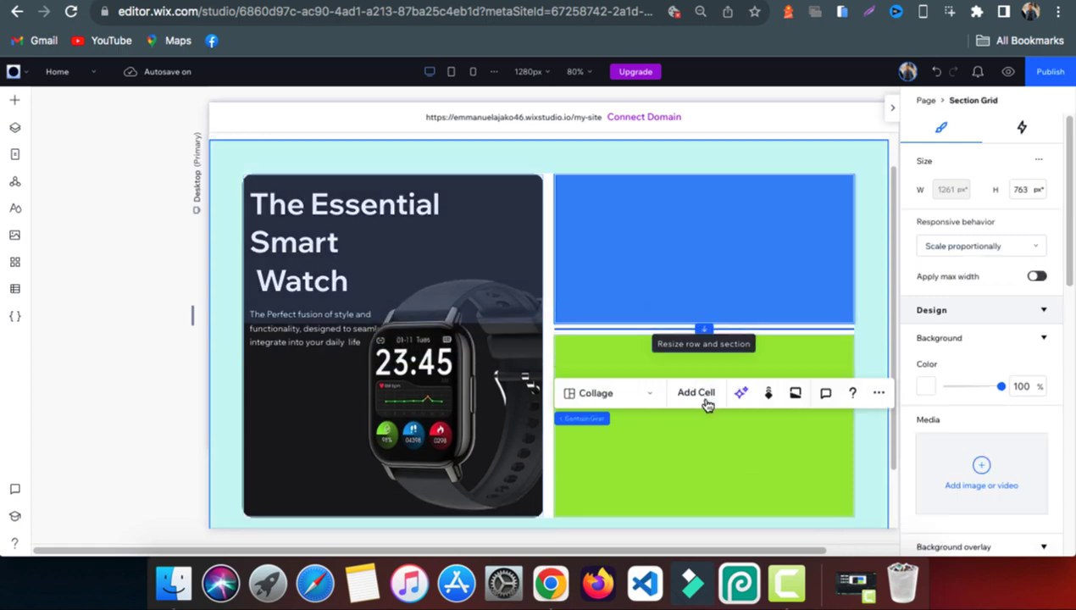
{"action": "left_click_drag", "start_coordinate": [701, 426], "coordinate": [706, 462]}
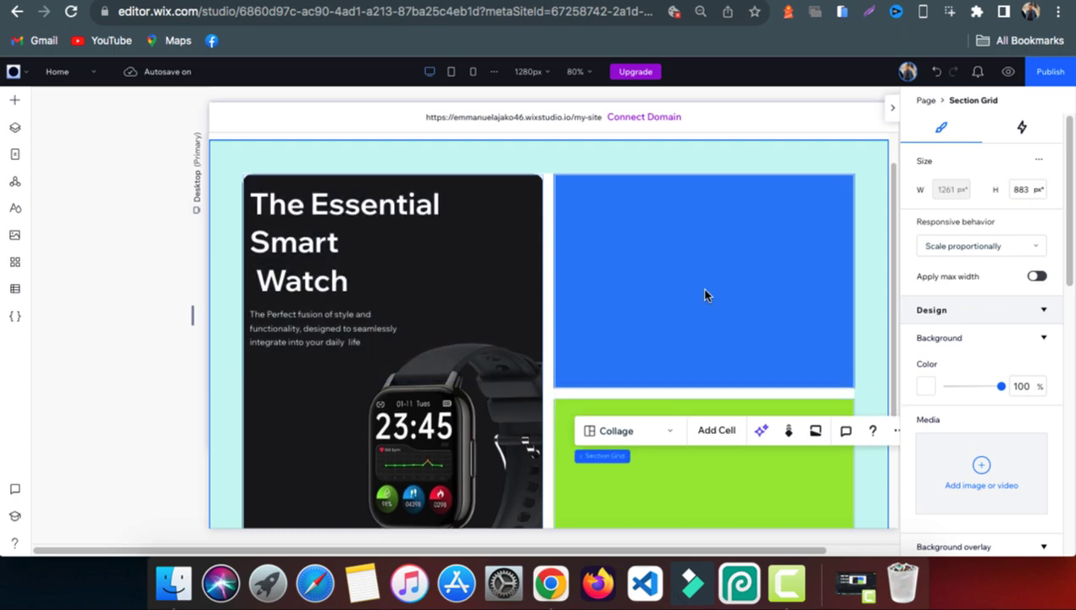
Add the blue headphones image device-3.png from the site files to the page.
{"action": "left_click", "coordinate": [615, 237]}
{"action": "left_click", "coordinate": [12, 235]}
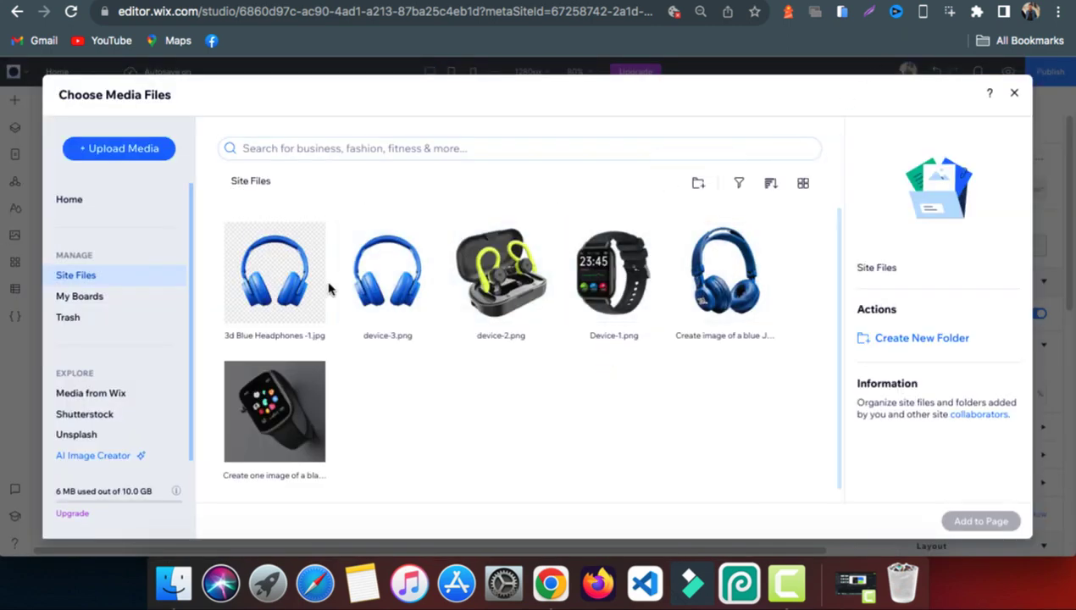
{"action": "left_click", "coordinate": [385, 283]}
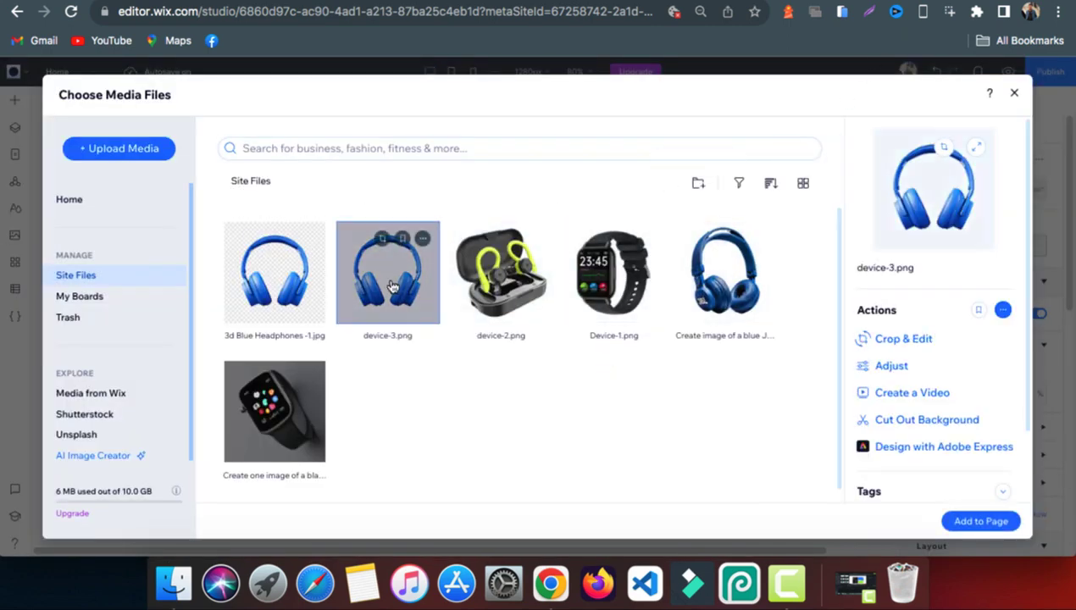
{"action": "left_click", "coordinate": [979, 521]}
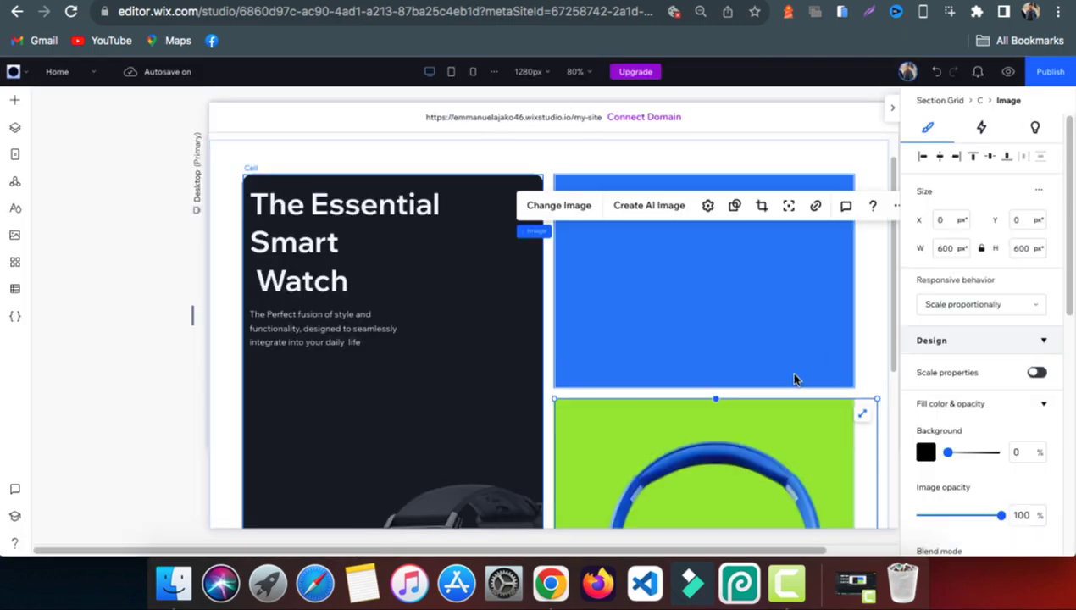
Move the headphones image into the blue container and shrink it so it sits at the lower right, partly cut off by the container's edge.
{"action": "left_click_drag", "start_coordinate": [768, 446], "coordinate": [811, 212]}
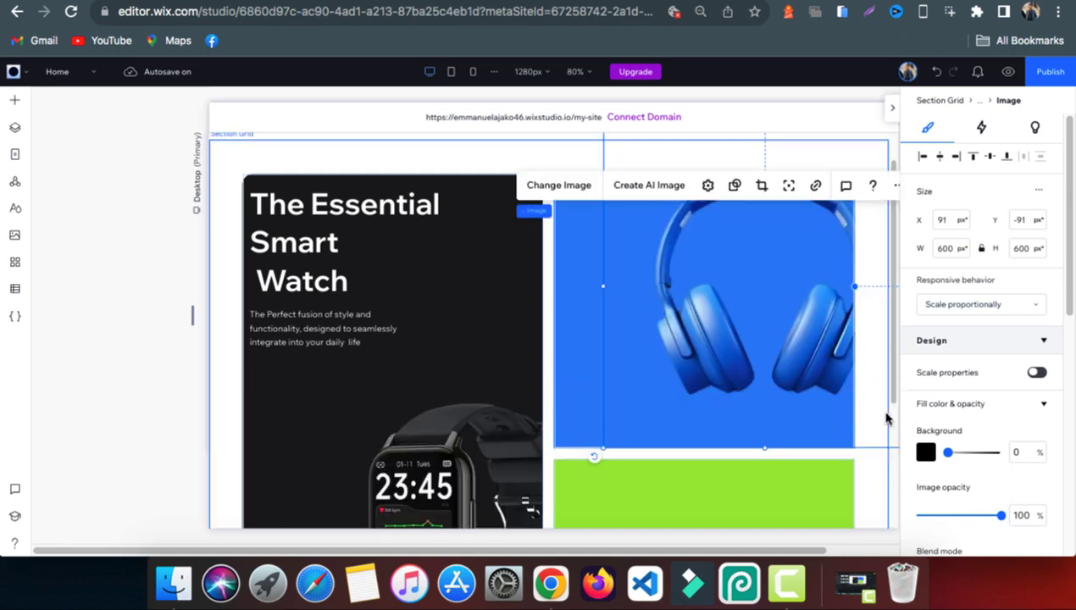
{"action": "left_click_drag", "start_coordinate": [598, 449], "coordinate": [735, 358]}
{"action": "left_click_drag", "start_coordinate": [823, 241], "coordinate": [770, 293]}
Set the blue container's overflow content to Hide.
{"action": "left_click", "coordinate": [673, 219]}
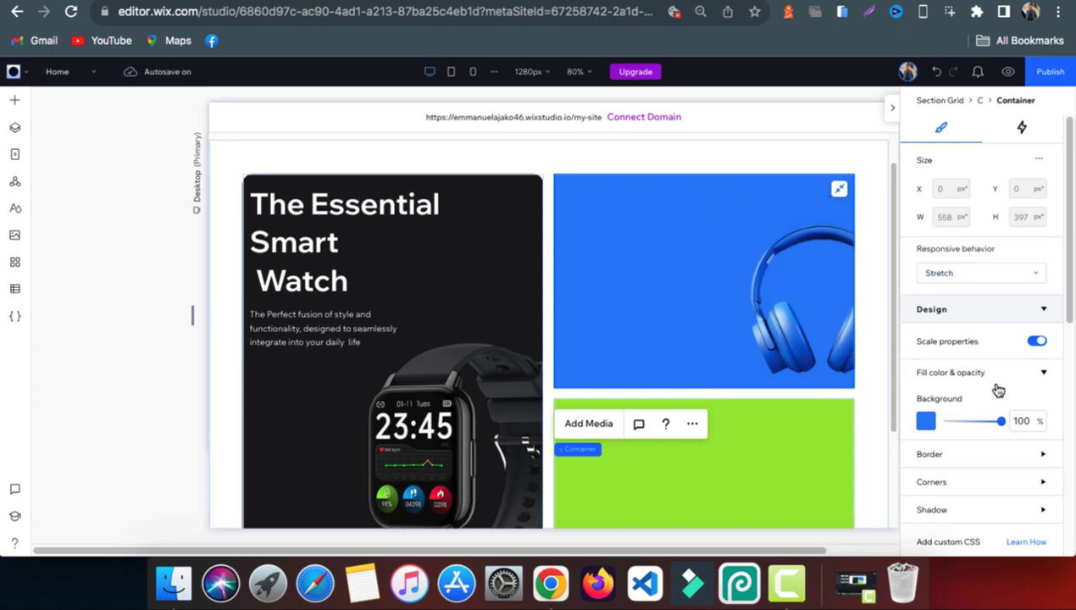
{"action": "scroll", "coordinate": [990, 394], "scroll_direction": "down", "scroll_amount": 1}
{"action": "scroll", "coordinate": [981, 370], "scroll_direction": "down", "scroll_amount": 6}
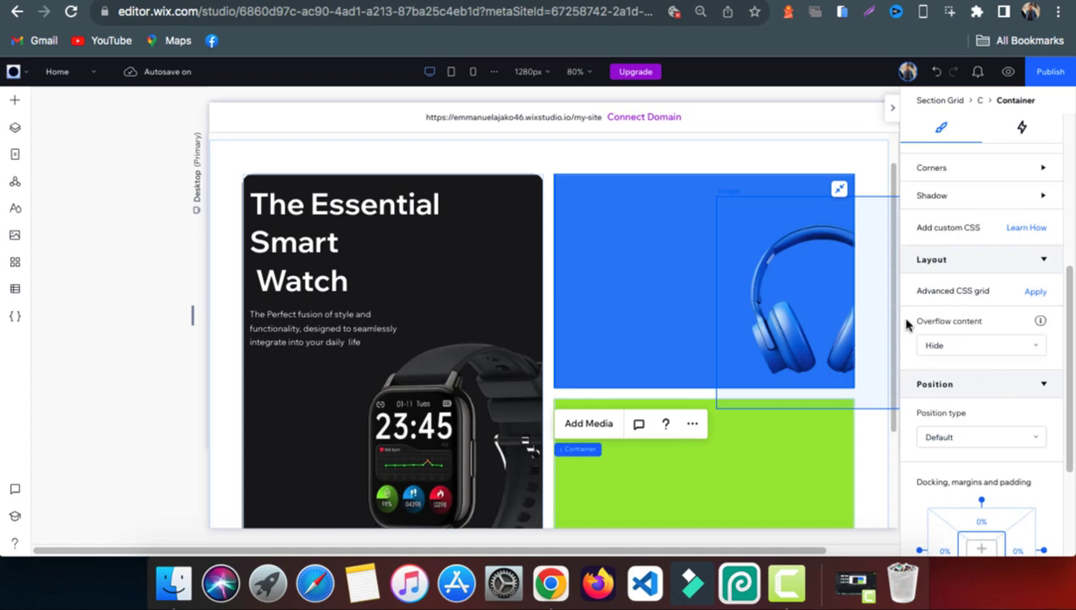
{"action": "left_click", "coordinate": [991, 346]}
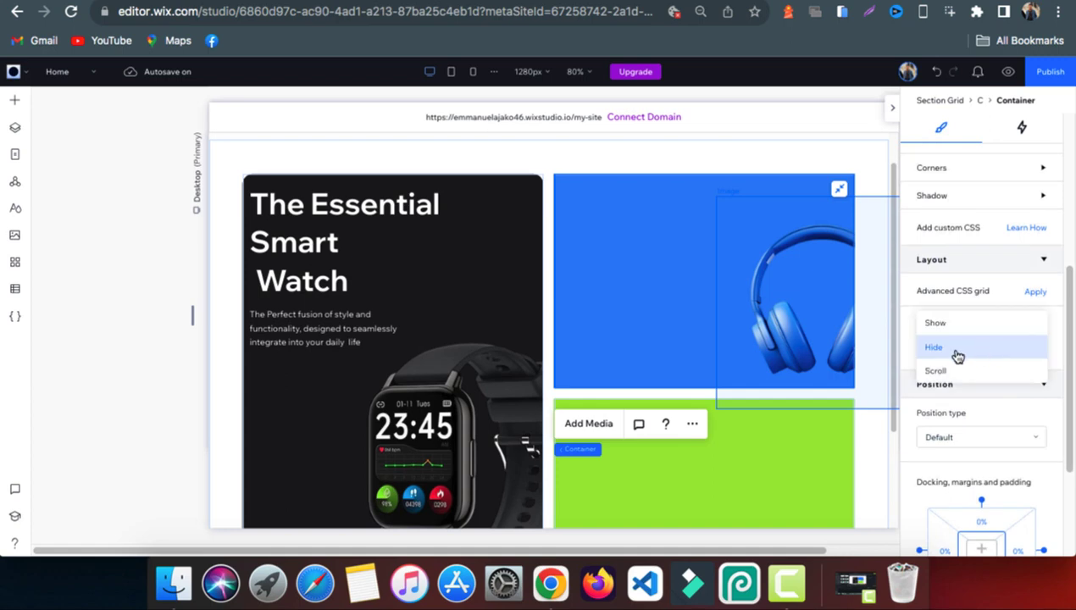
{"action": "left_click", "coordinate": [971, 355]}
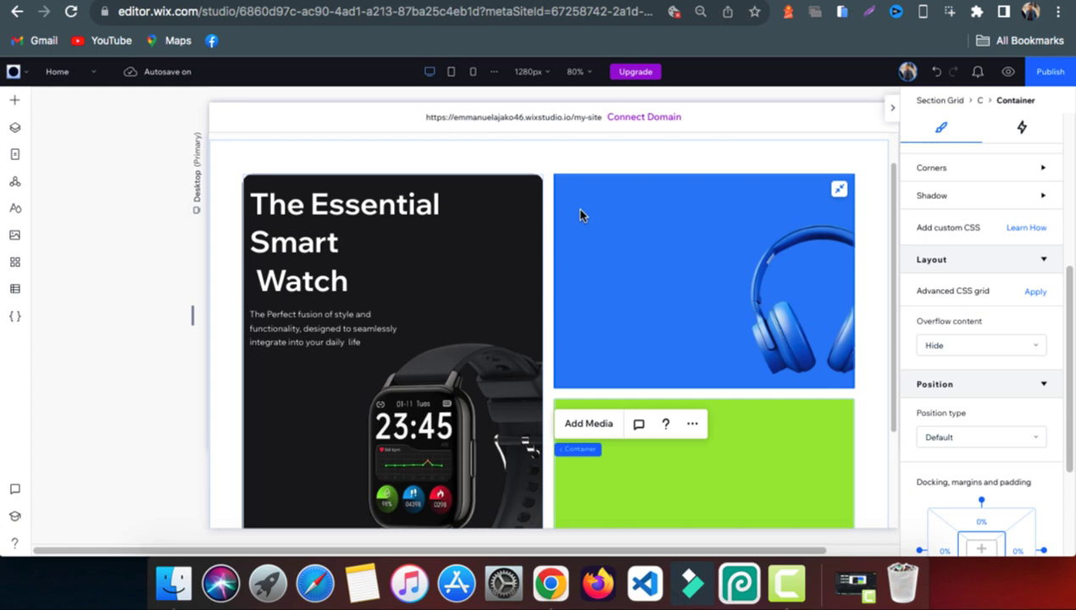
Place the heading "JBL Tune 760NC" at X 17, Y 12 px in the blue container and compare it with the Dribbble reference.
{"action": "key", "text": "Escape"}
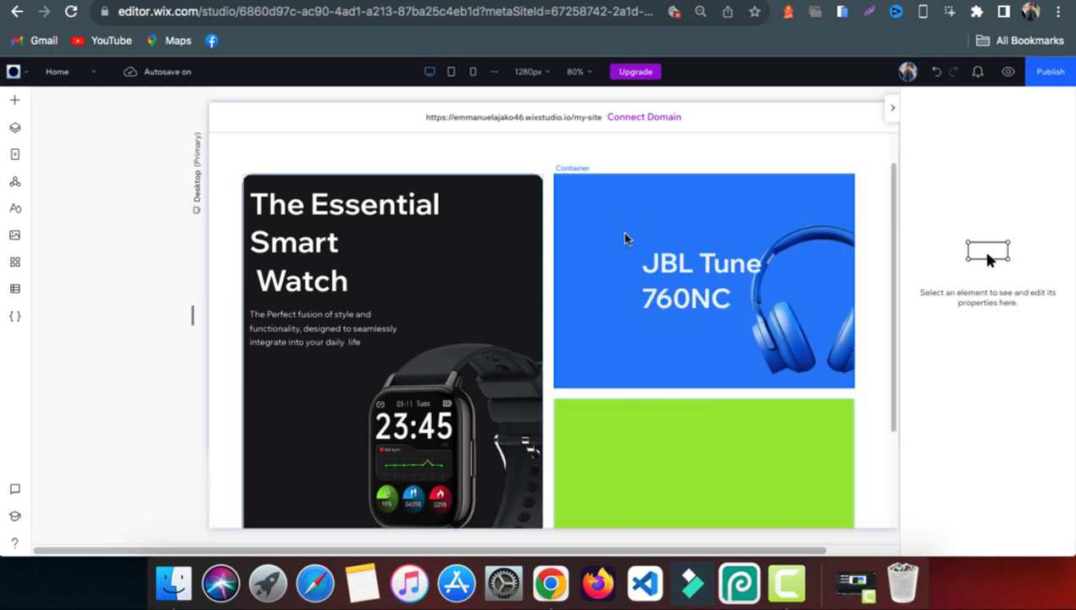
{"action": "left_click", "coordinate": [694, 282]}
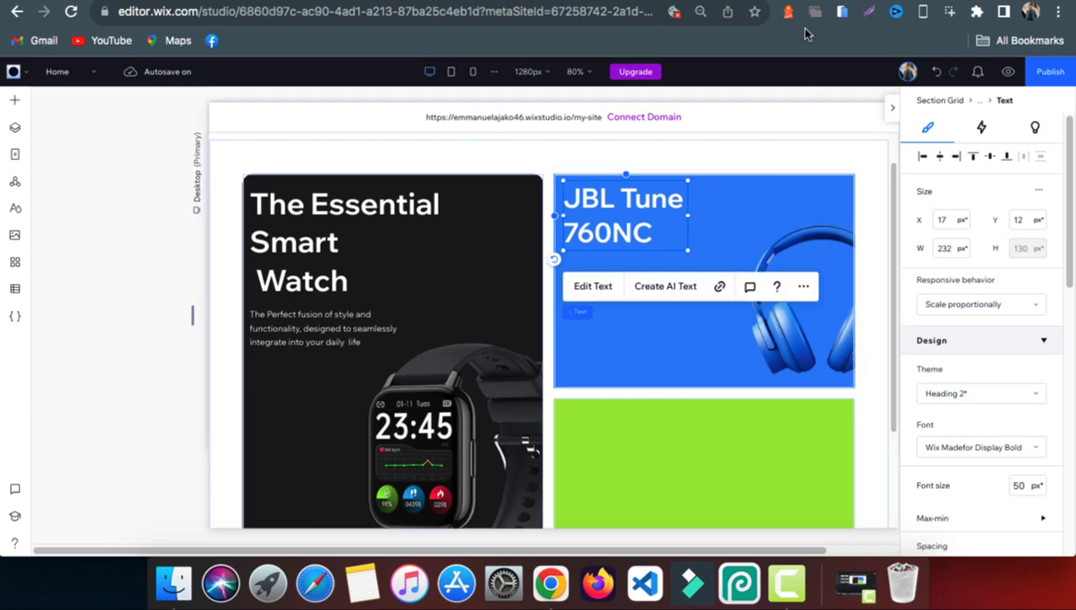
{"action": "left_click", "coordinate": [833, 1]}
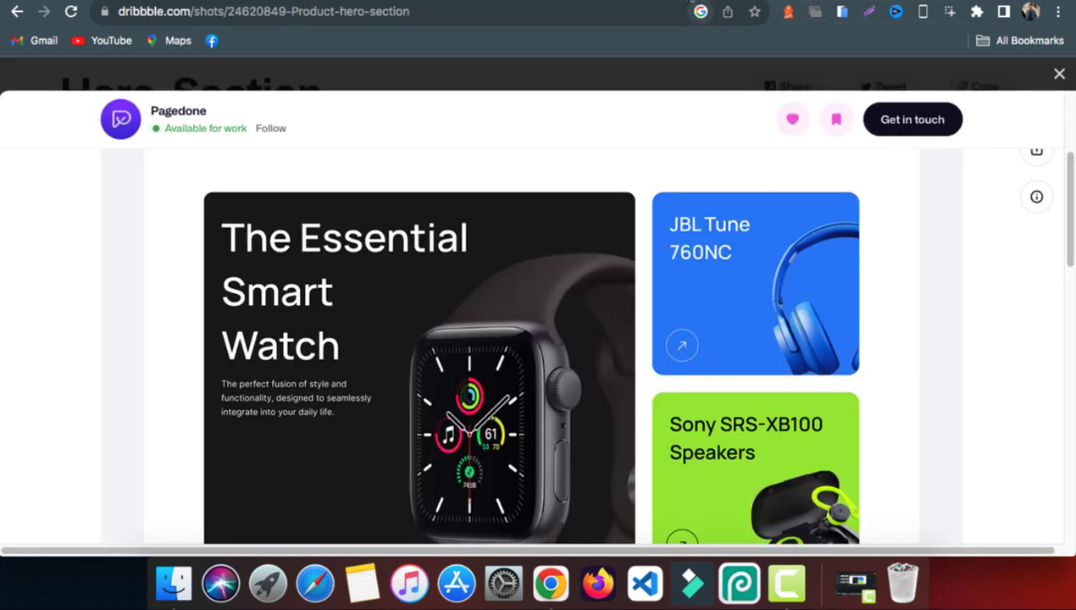
{"action": "left_click", "coordinate": [683, 1]}
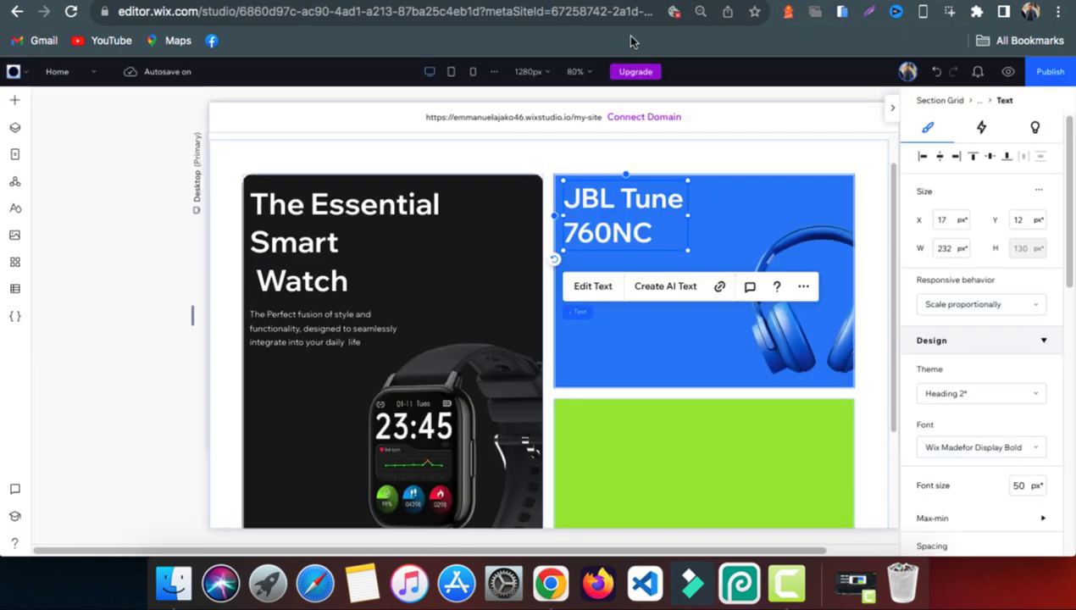
Search Media from Wix for "circle arrow", filter to Vector Art, and add the black circled right-arrow to the page.
{"action": "left_click", "coordinate": [15, 236]}
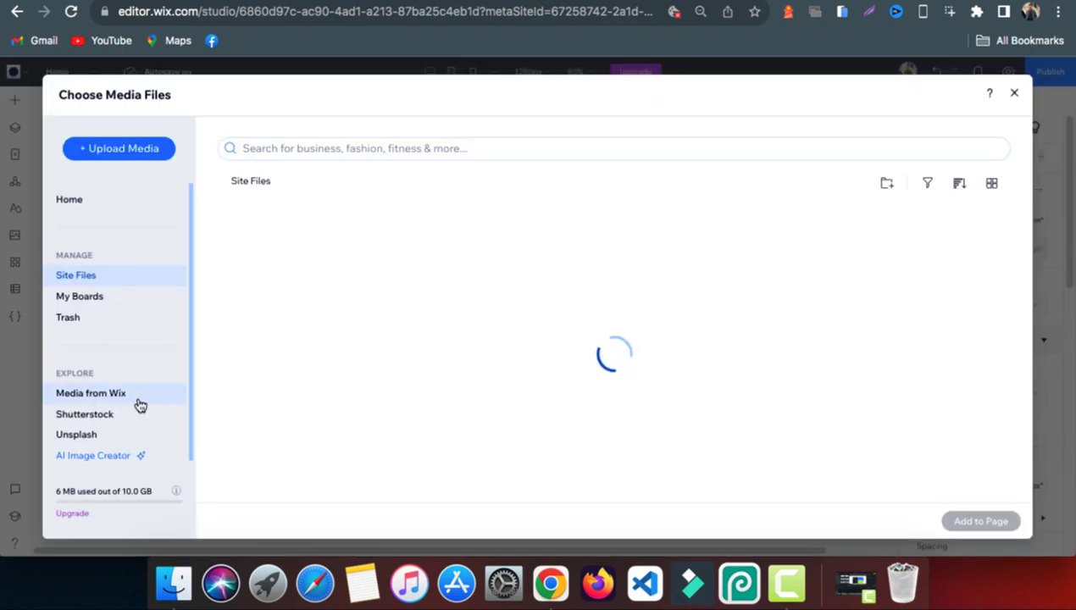
{"action": "left_click", "coordinate": [125, 395]}
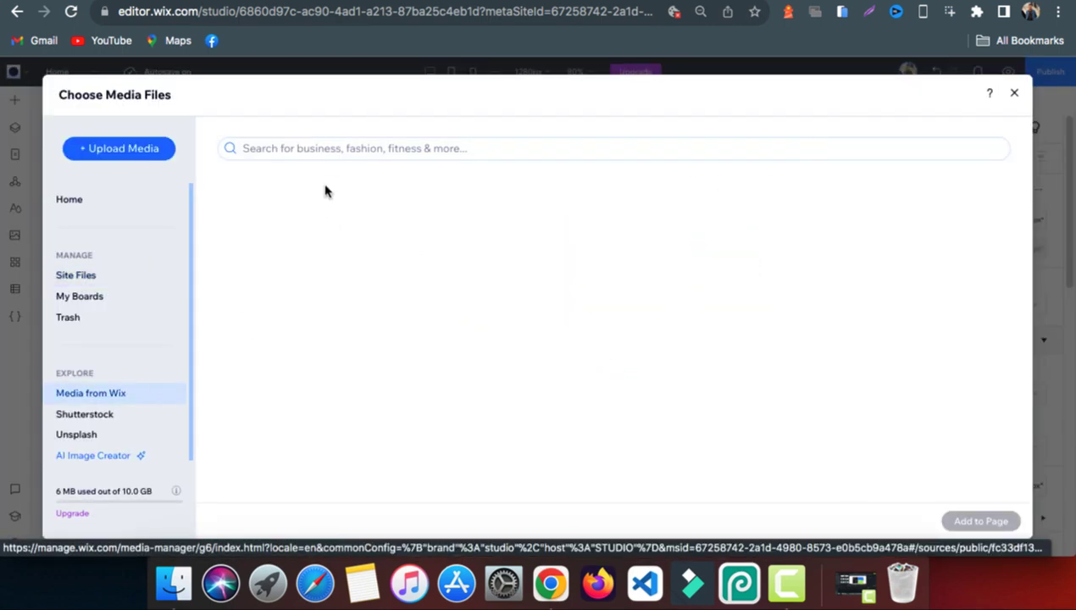
{"action": "left_click", "coordinate": [352, 149]}
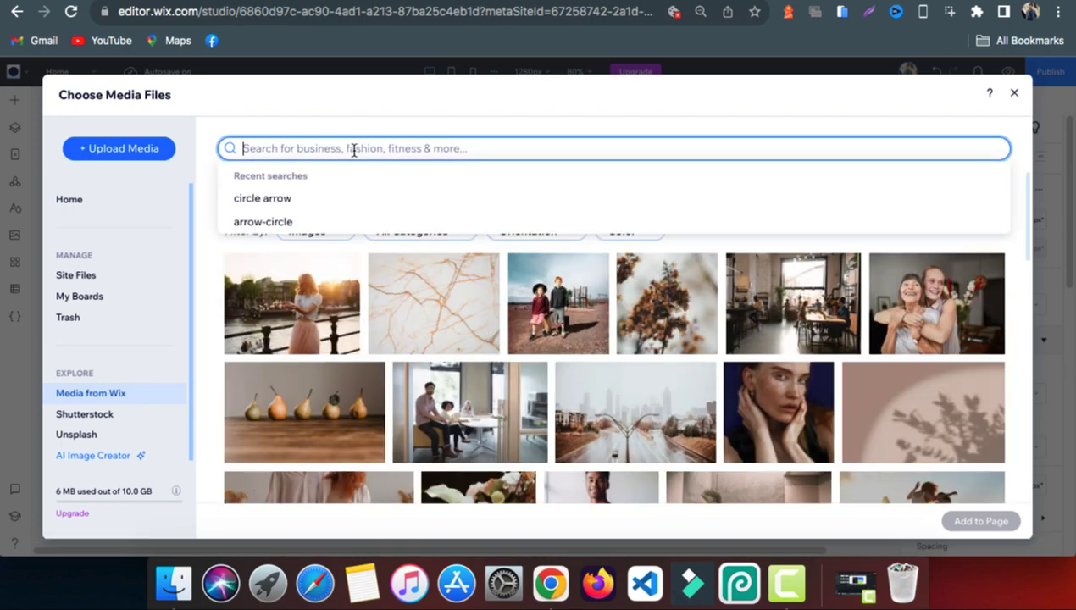
{"action": "left_click", "coordinate": [310, 203]}
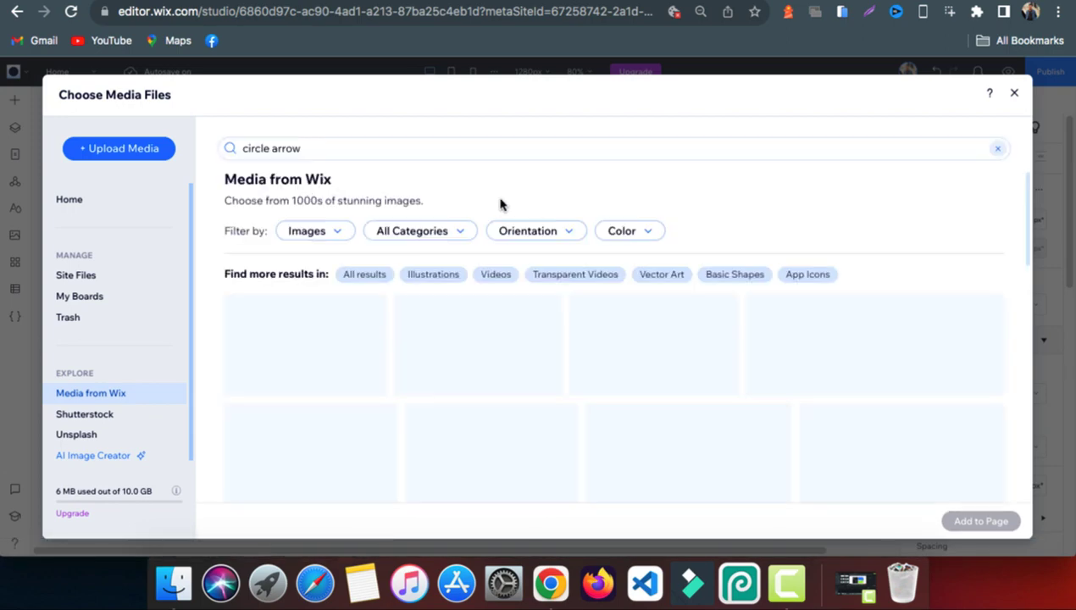
{"action": "left_click", "coordinate": [339, 242]}
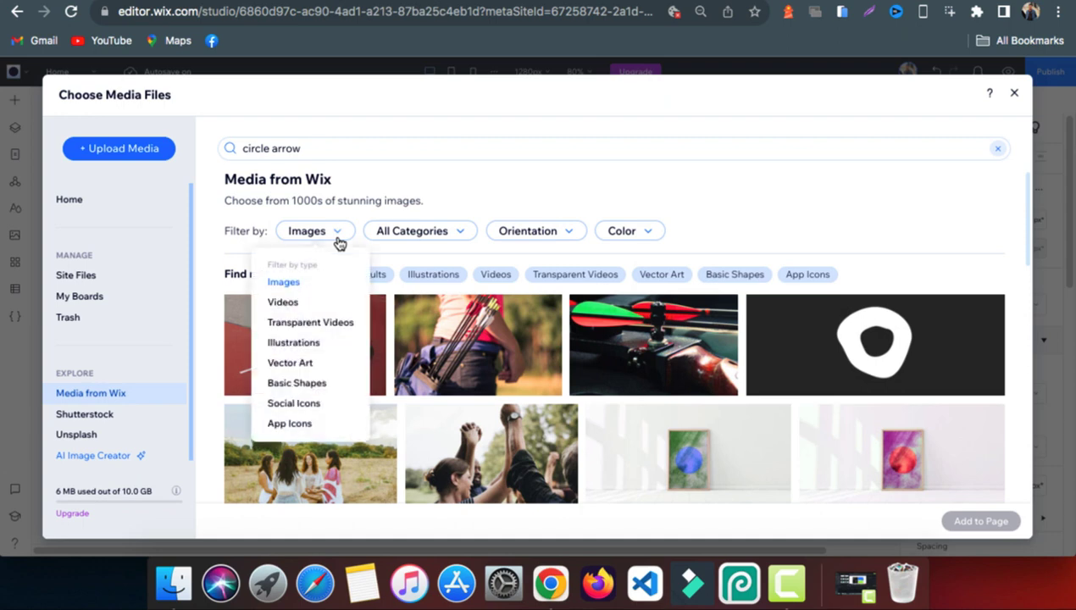
{"action": "left_click", "coordinate": [306, 365]}
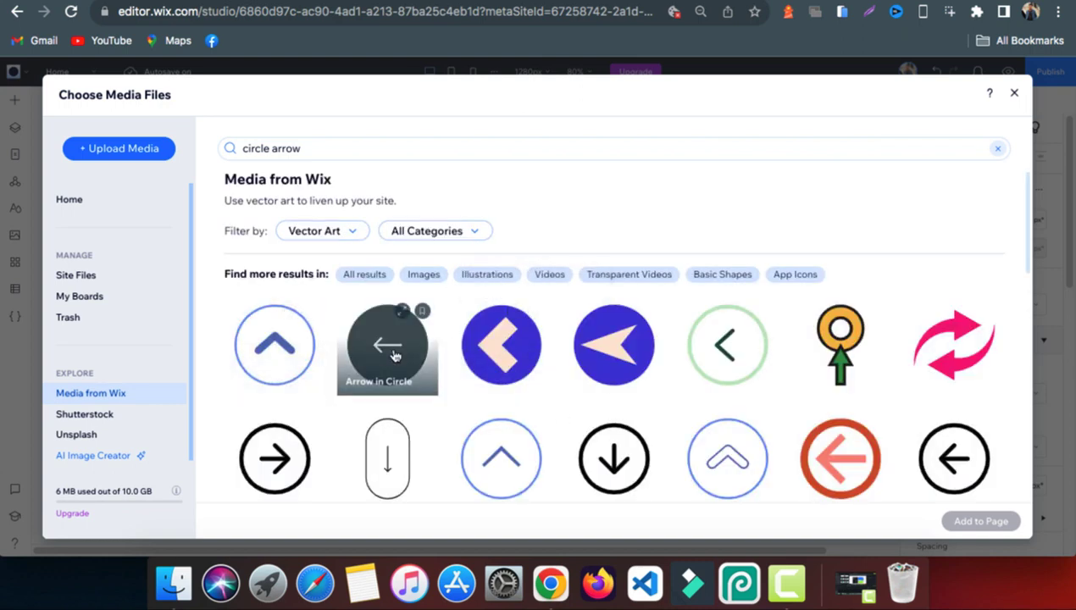
{"action": "left_click", "coordinate": [271, 462]}
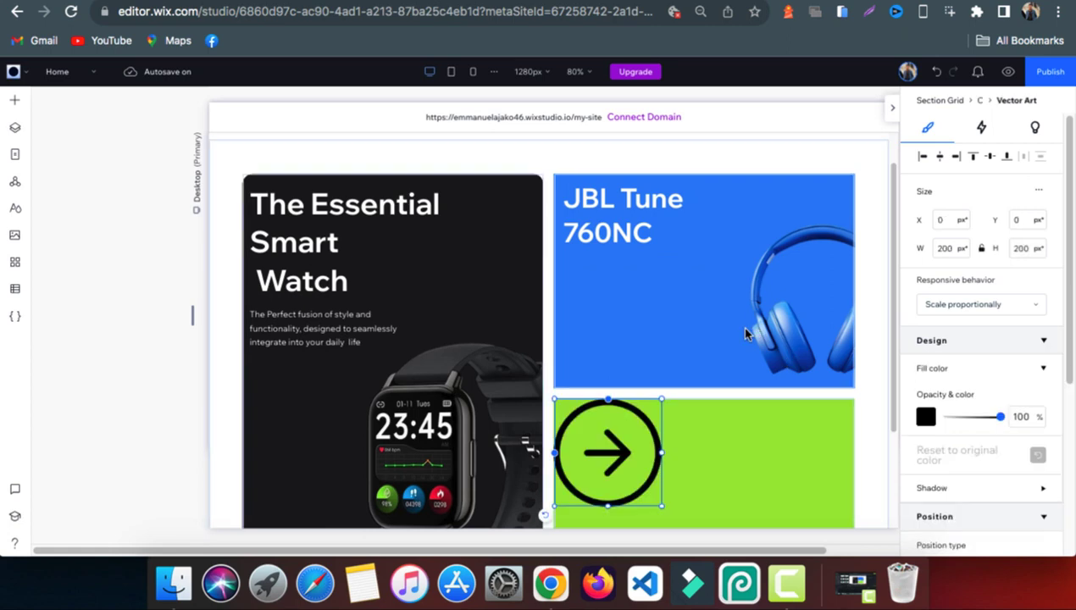
Move the arrow icon into the blue container's lower-left corner and shrink it to about 90 × 90 px at X 24, Y 285.
{"action": "left_click_drag", "start_coordinate": [631, 446], "coordinate": [629, 338]}
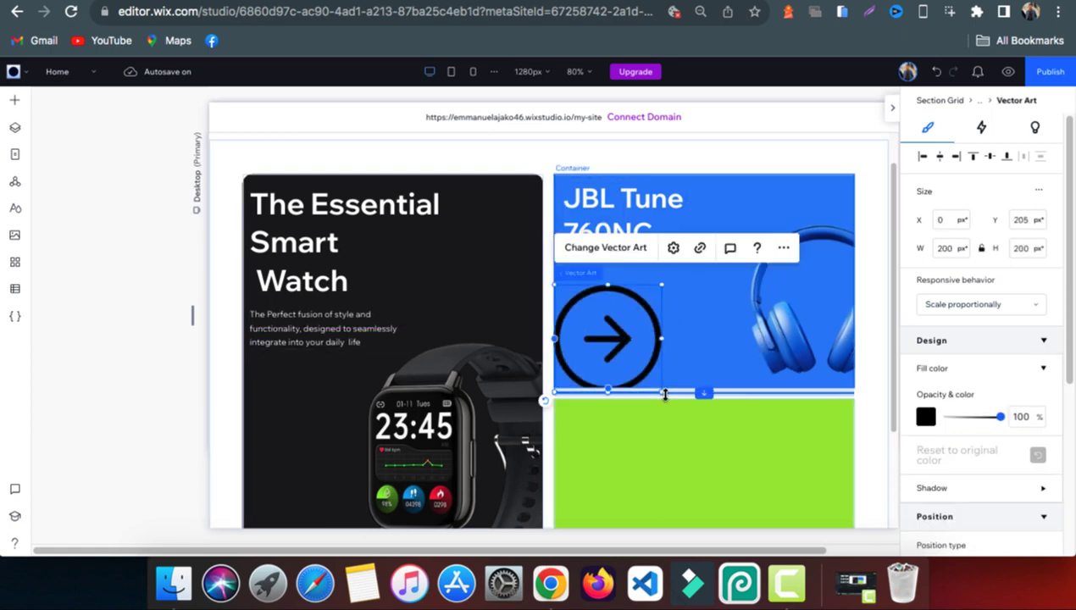
{"action": "left_click_drag", "start_coordinate": [658, 390], "coordinate": [603, 333]}
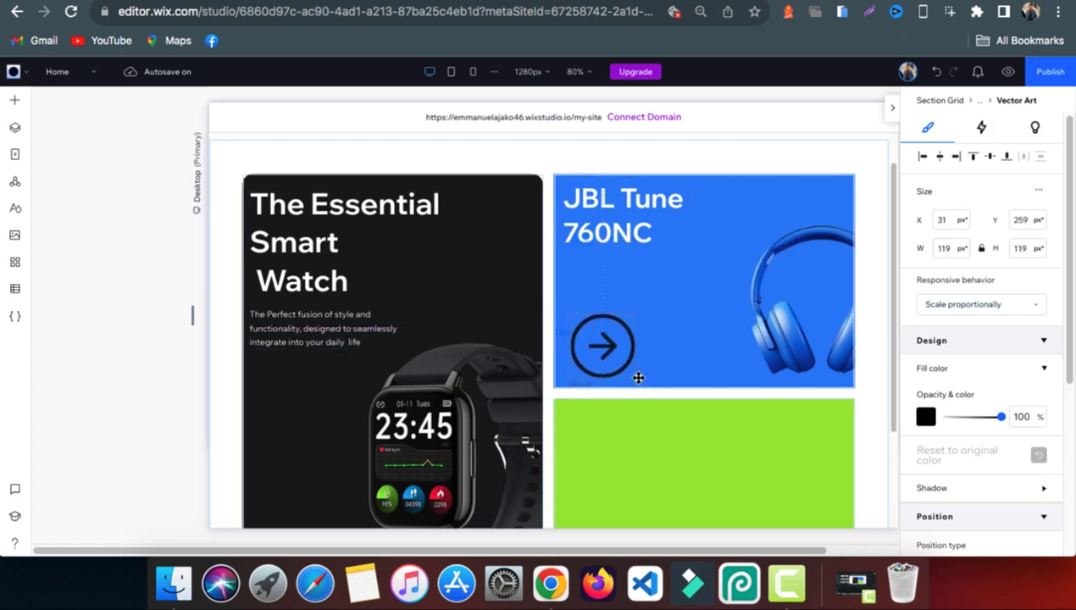
{"action": "left_click_drag", "start_coordinate": [641, 384], "coordinate": [601, 340]}
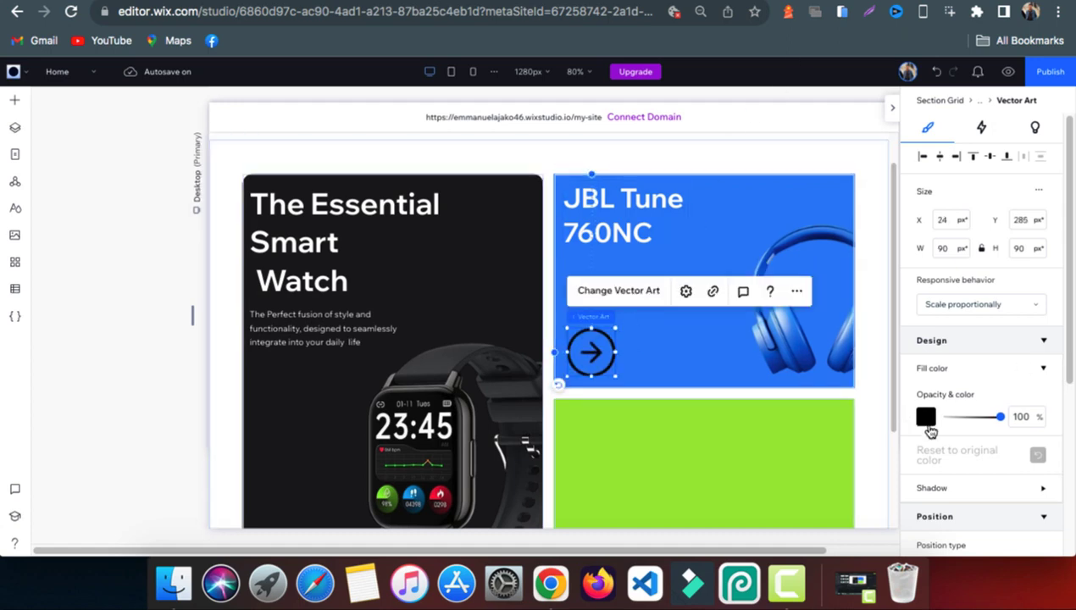
Recolor the blue container's arrow icon white (#FFFFFF) and rotate it so the arrow points diagonally up and to the right.
{"action": "left_click", "coordinate": [926, 418]}
{"action": "left_click", "coordinate": [823, 341]}
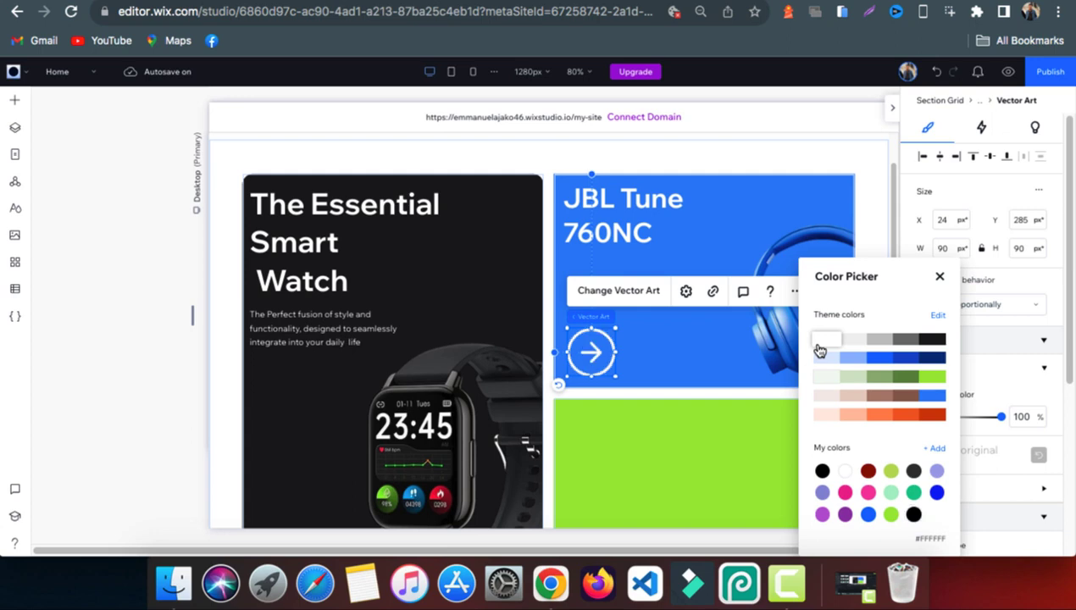
{"action": "left_click", "coordinate": [939, 279]}
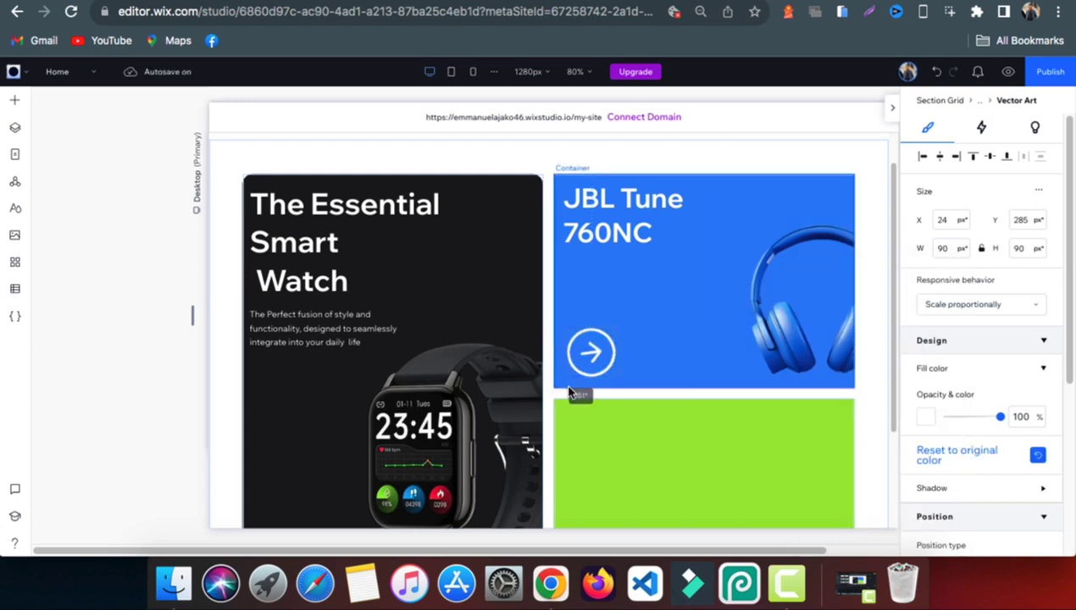
{"action": "left_click_drag", "start_coordinate": [561, 391], "coordinate": [562, 389]}
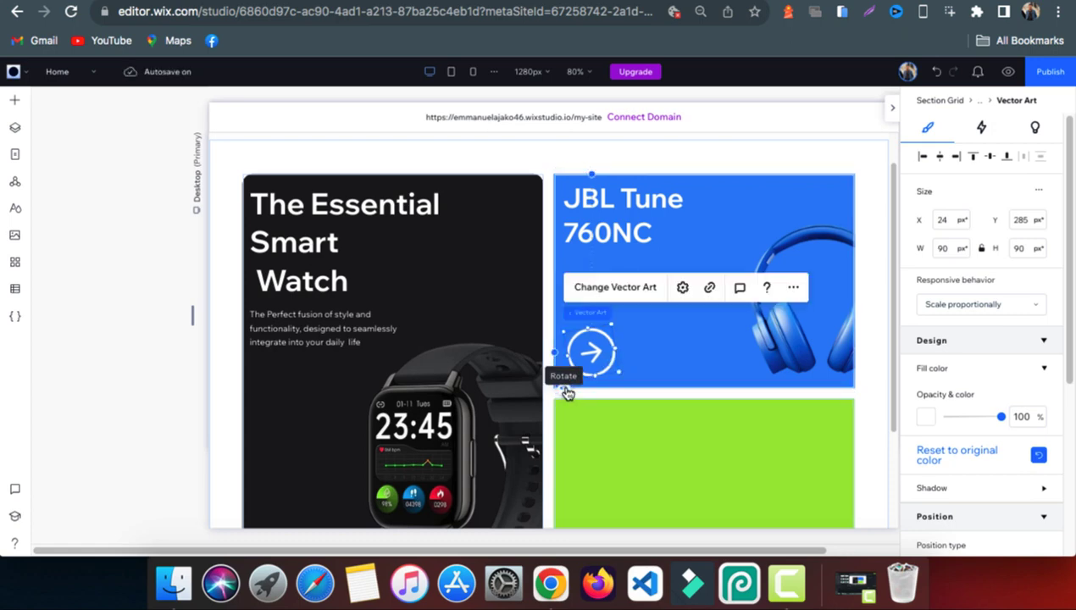
{"action": "left_click_drag", "start_coordinate": [566, 392], "coordinate": [576, 394]}
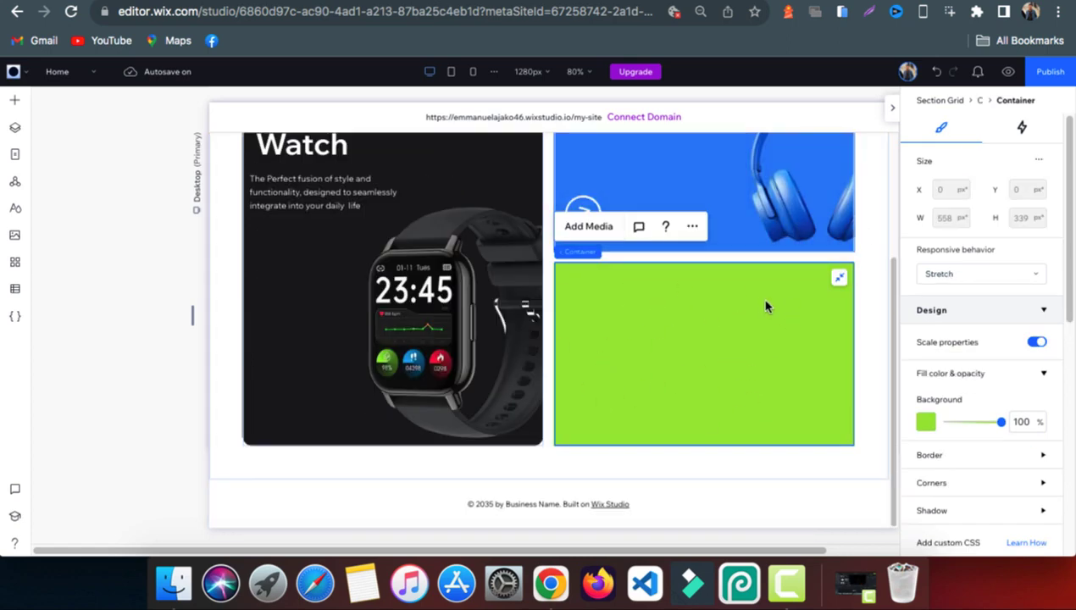
Add device-2.png from Site Files to the green container, shrink it and place it in the container's lower-right corner.
{"action": "left_click", "coordinate": [14, 235]}
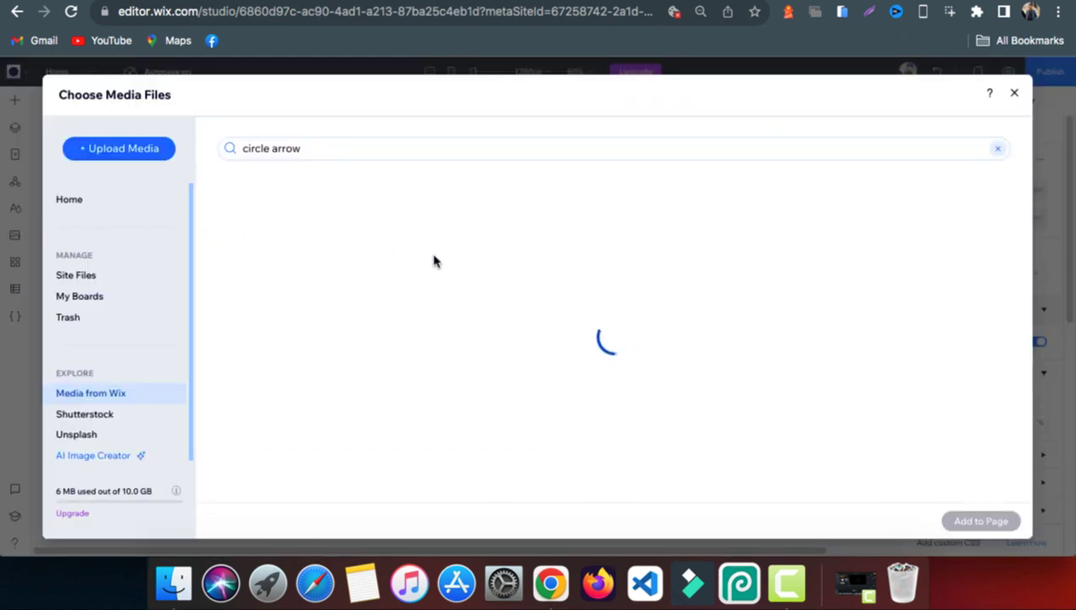
{"action": "left_click", "coordinate": [66, 276]}
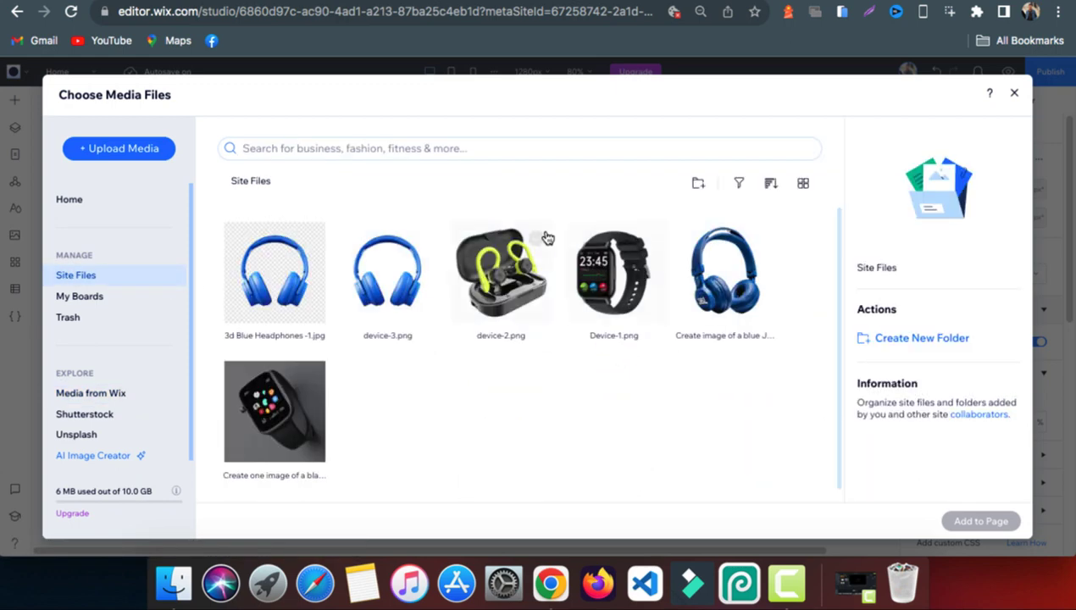
{"action": "left_click", "coordinate": [545, 240]}
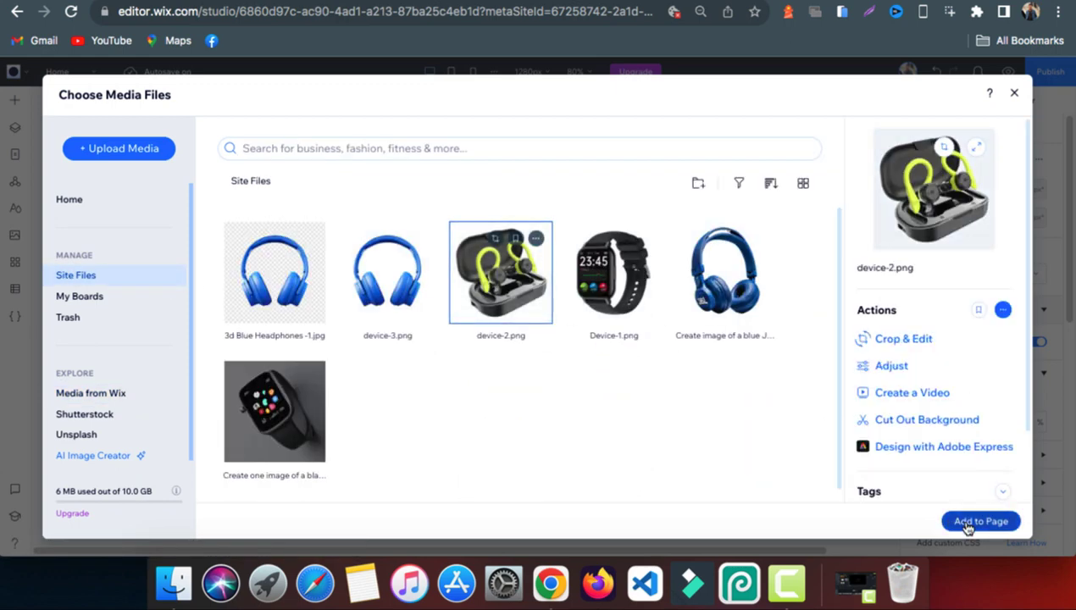
{"action": "left_click", "coordinate": [978, 520]}
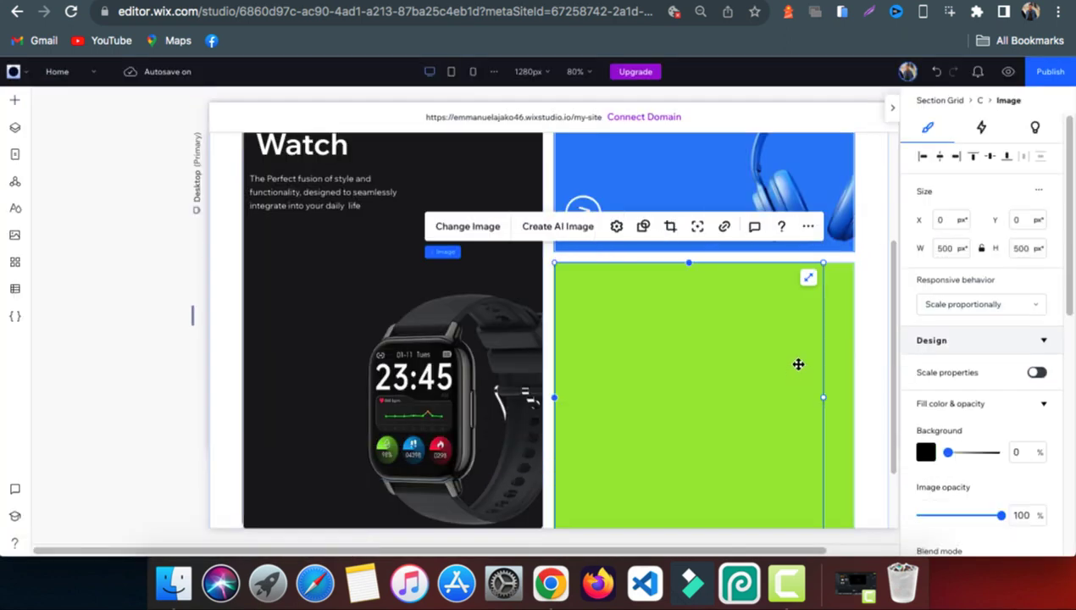
{"action": "left_click_drag", "start_coordinate": [823, 261], "coordinate": [766, 370]}
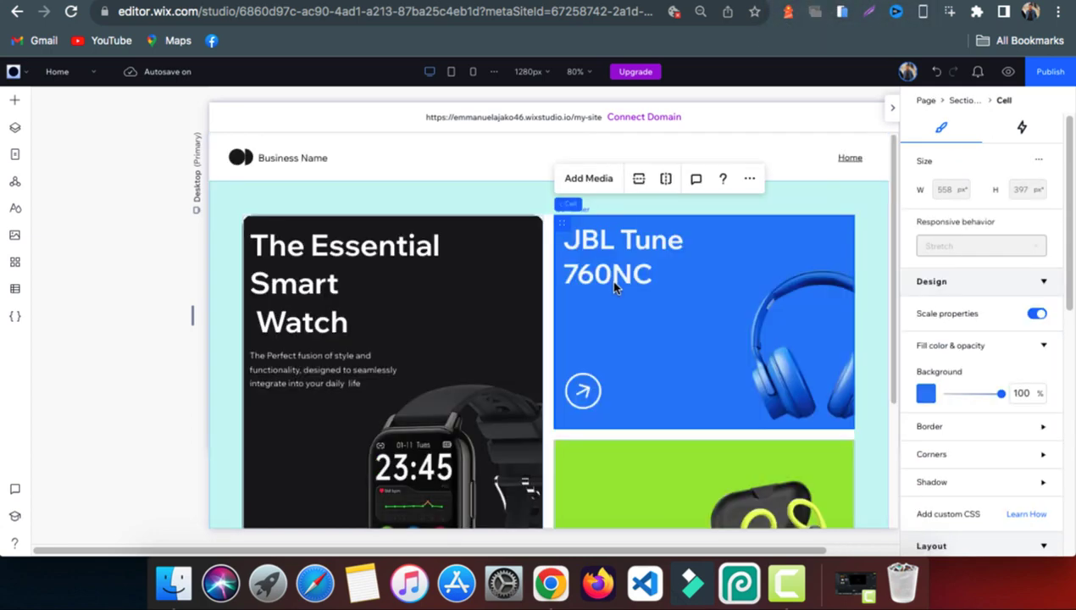
Duplicate the "JBL Tune 760NC" heading and move the copy into the upper-left part of the green container.
{"action": "scroll", "coordinate": [616, 285], "scroll_direction": "down", "scroll_amount": 1}
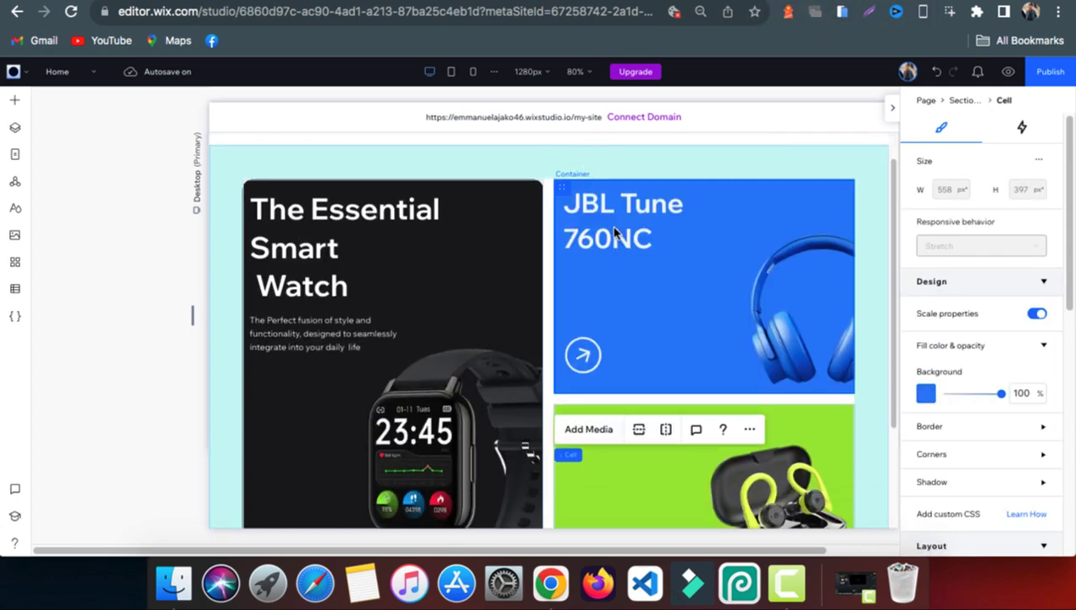
{"action": "left_click", "coordinate": [592, 227]}
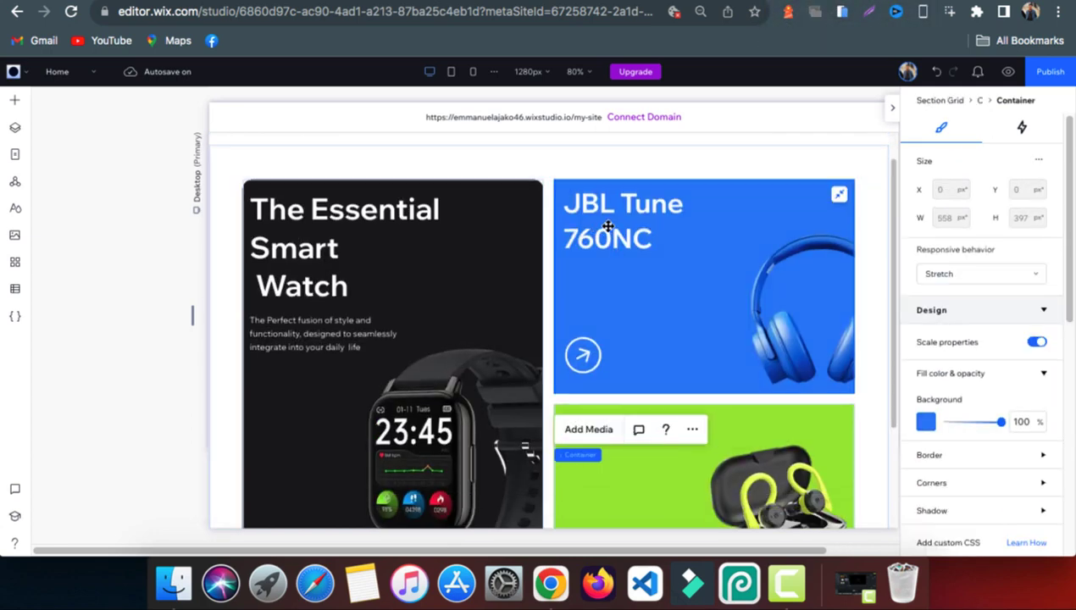
{"action": "left_click", "coordinate": [608, 227]}
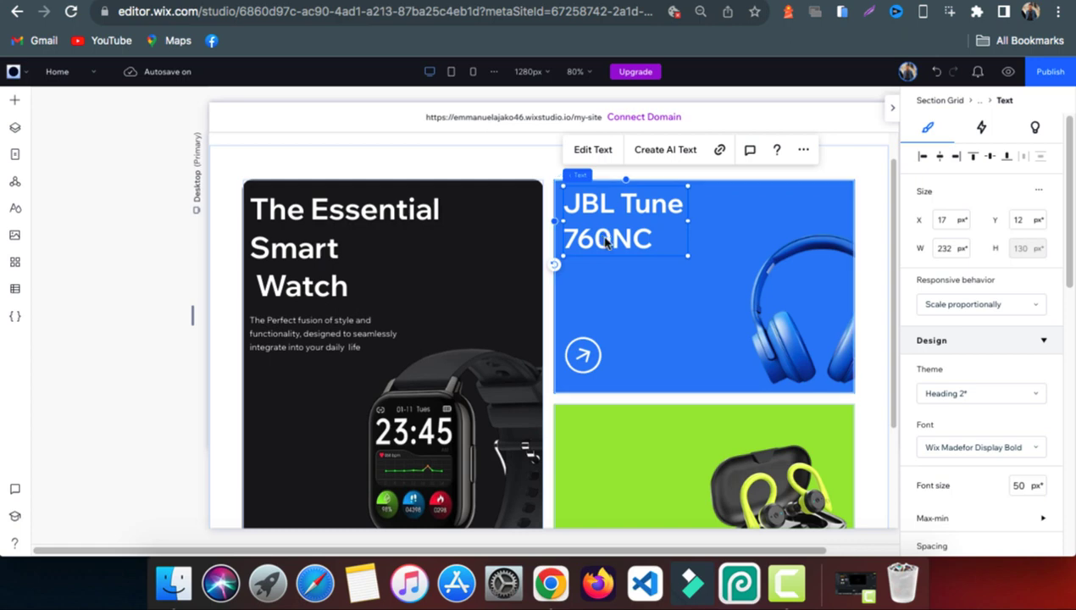
{"action": "key", "text": "super+d"}
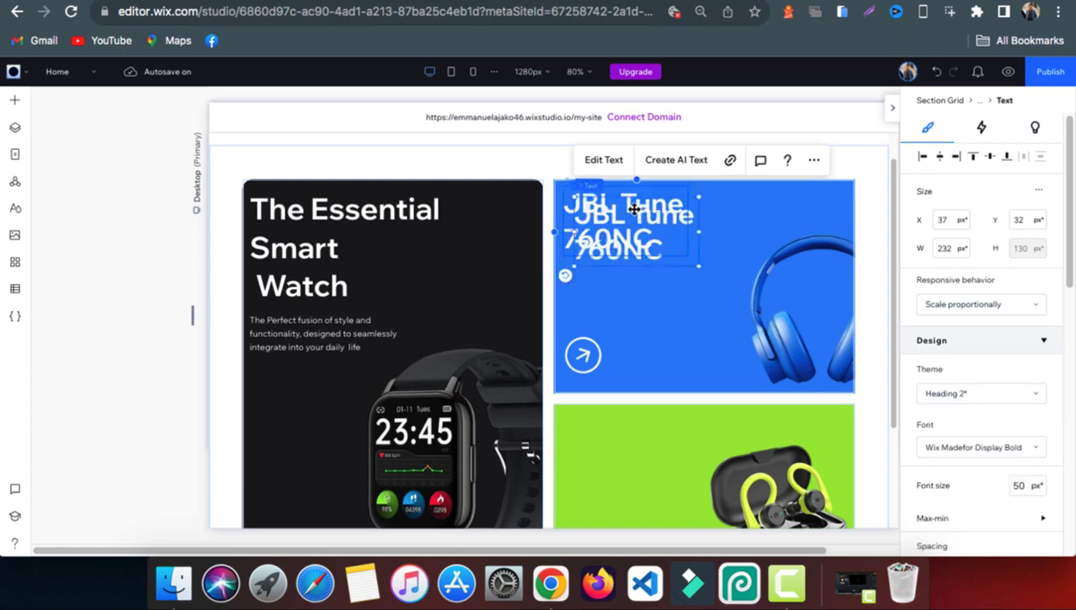
{"action": "left_click_drag", "start_coordinate": [634, 230], "coordinate": [637, 417]}
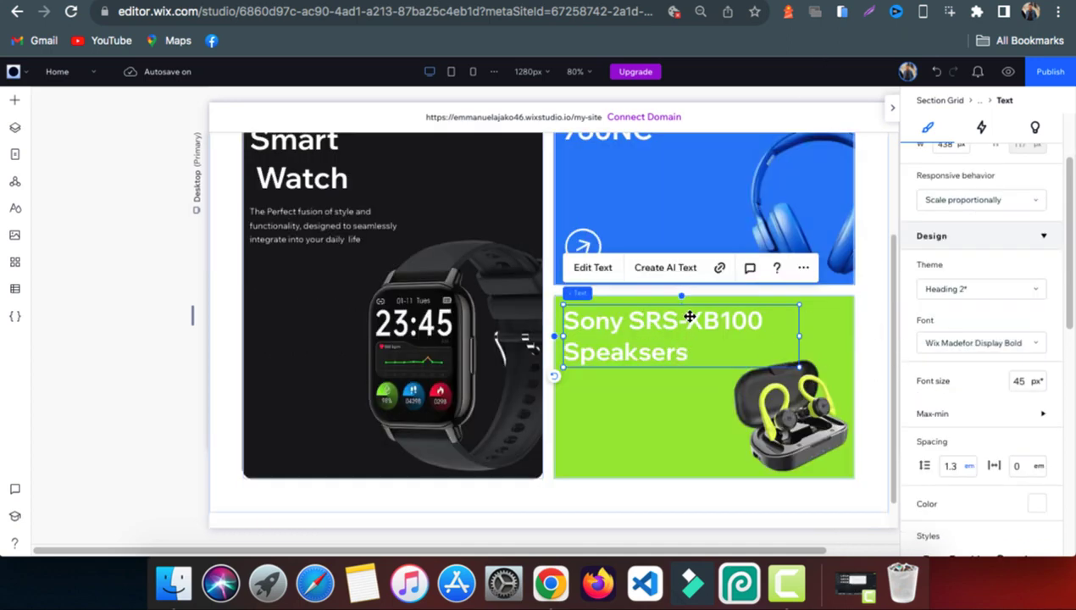
Set the green container's heading color to #181818 and compare it with the Dribbble reference.
{"action": "scroll", "coordinate": [1021, 398], "scroll_direction": "down", "scroll_amount": 3}
{"action": "left_click", "coordinate": [1035, 401]}
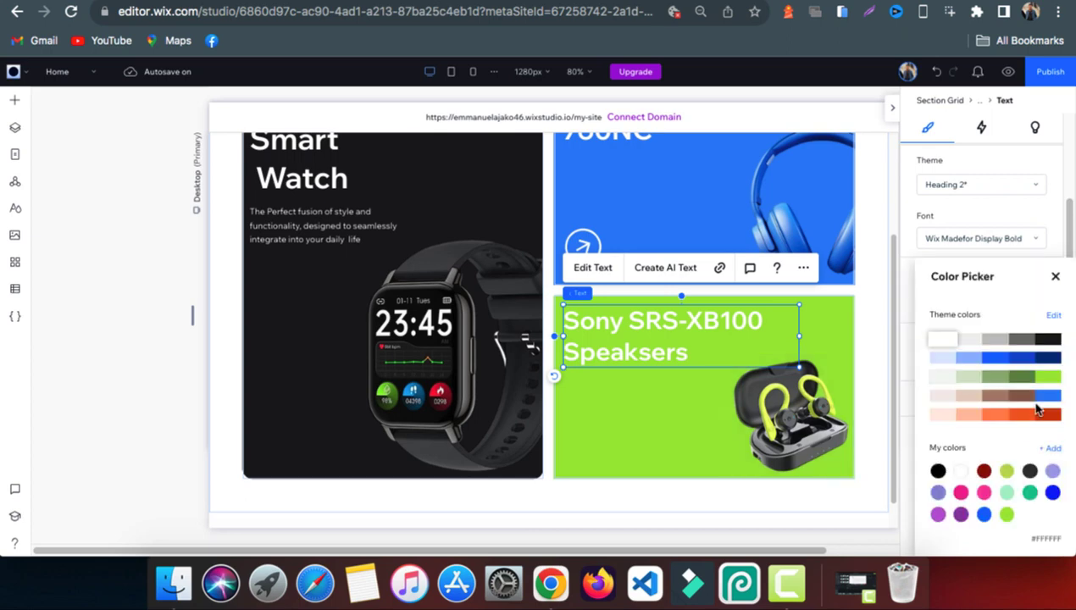
{"action": "left_click", "coordinate": [1048, 341]}
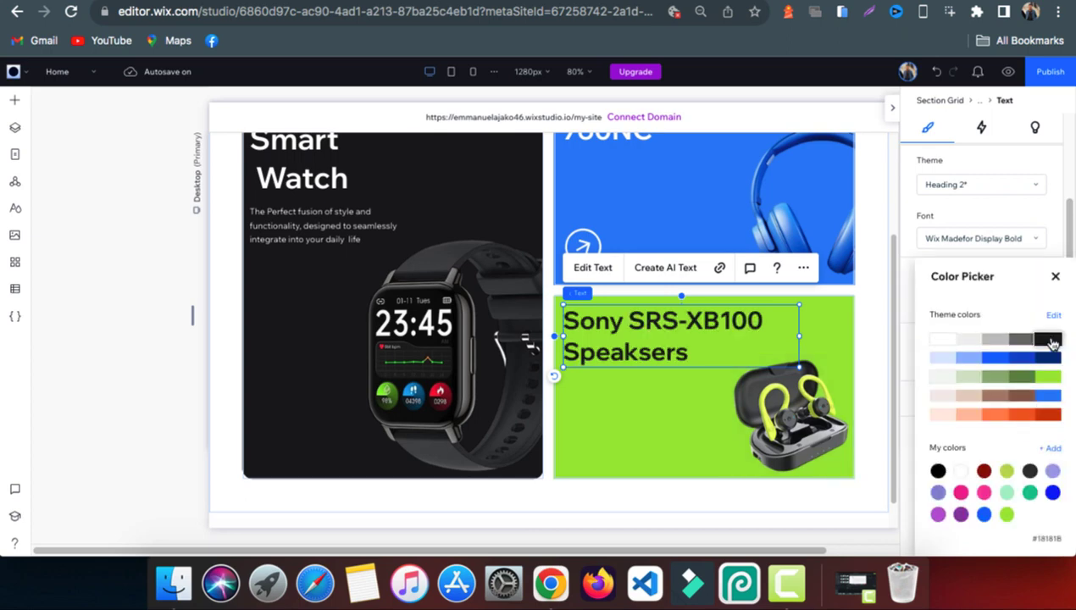
{"action": "left_click", "coordinate": [1054, 277]}
{"action": "left_click", "coordinate": [858, 1]}
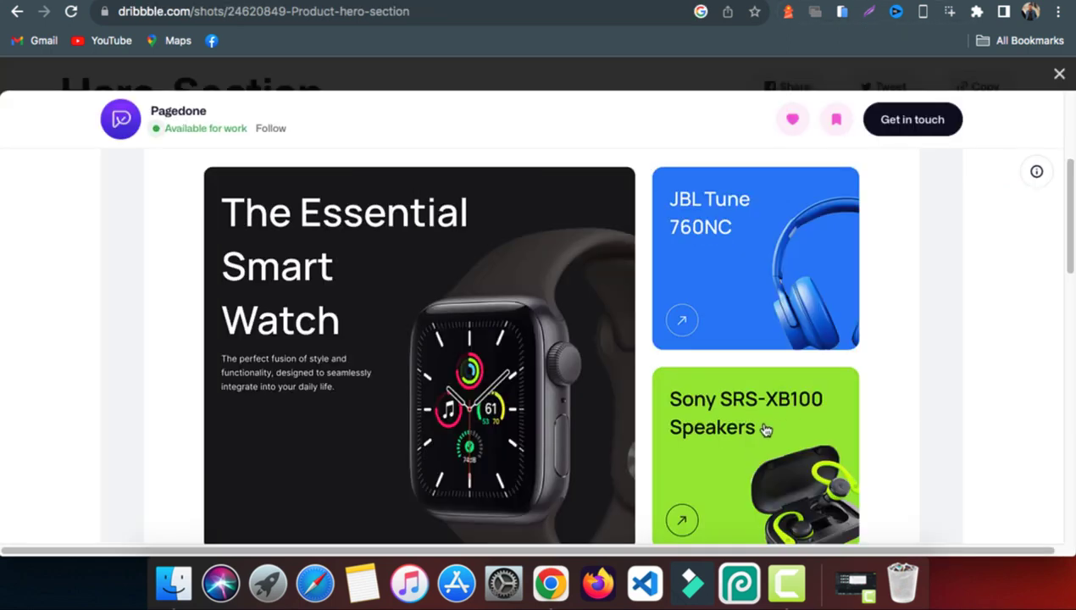
{"action": "left_click", "coordinate": [710, 2]}
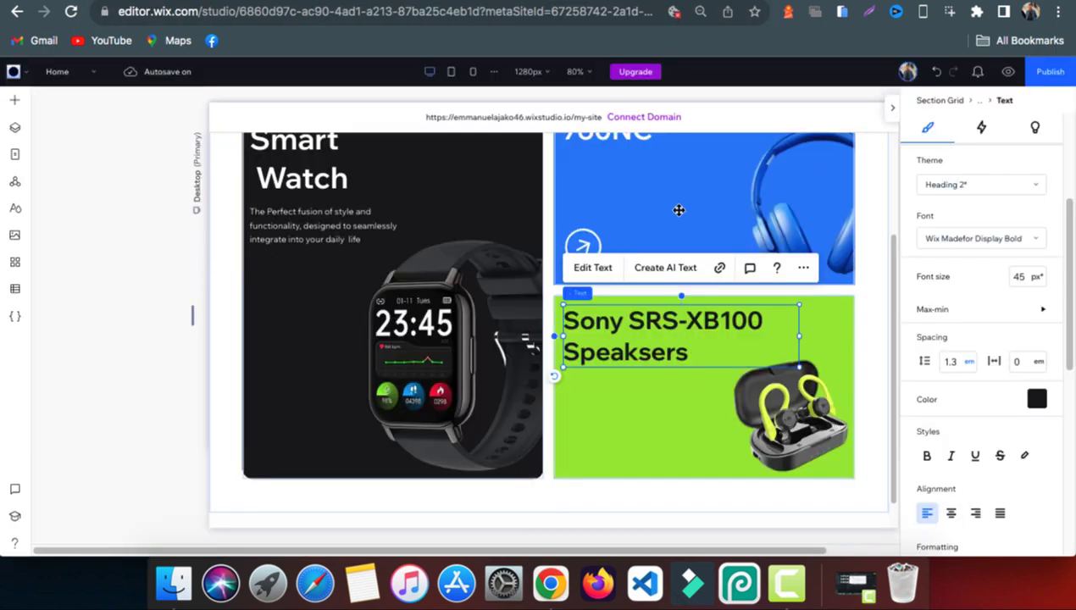
Duplicate the blue container's arrow icon and place the copy in the green container's lower-left corner, aligned with the original.
{"action": "left_click", "coordinate": [583, 245]}
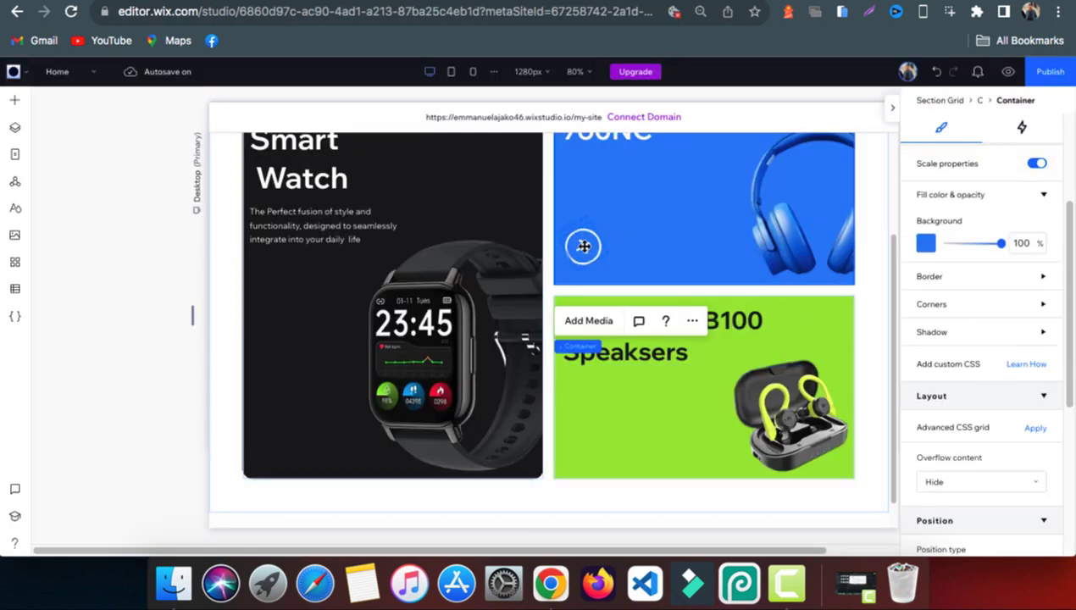
{"action": "left_click", "coordinate": [583, 245]}
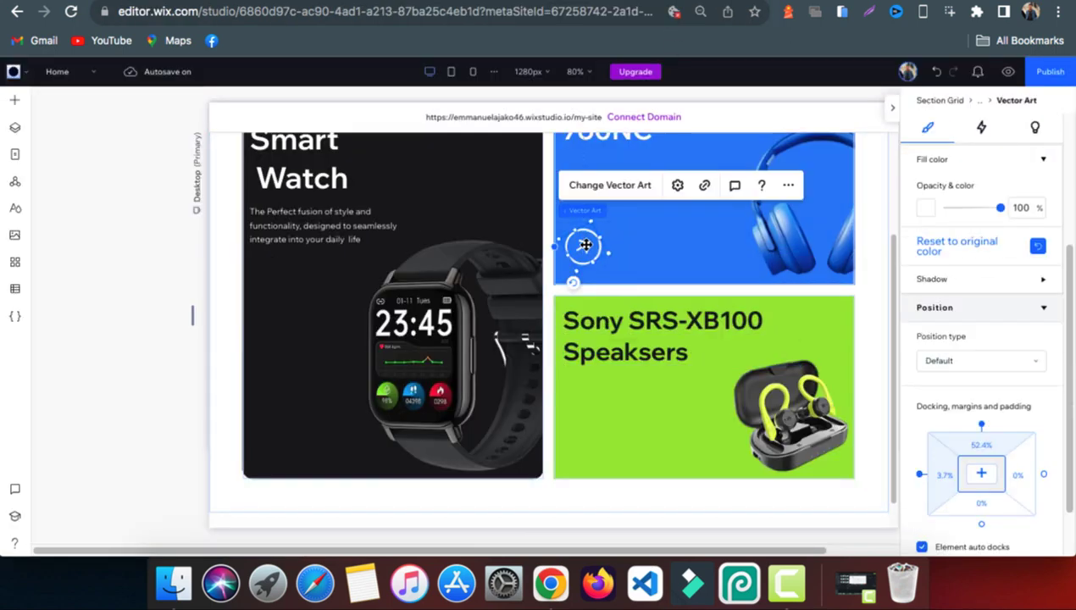
{"action": "right_click", "coordinate": [584, 247]}
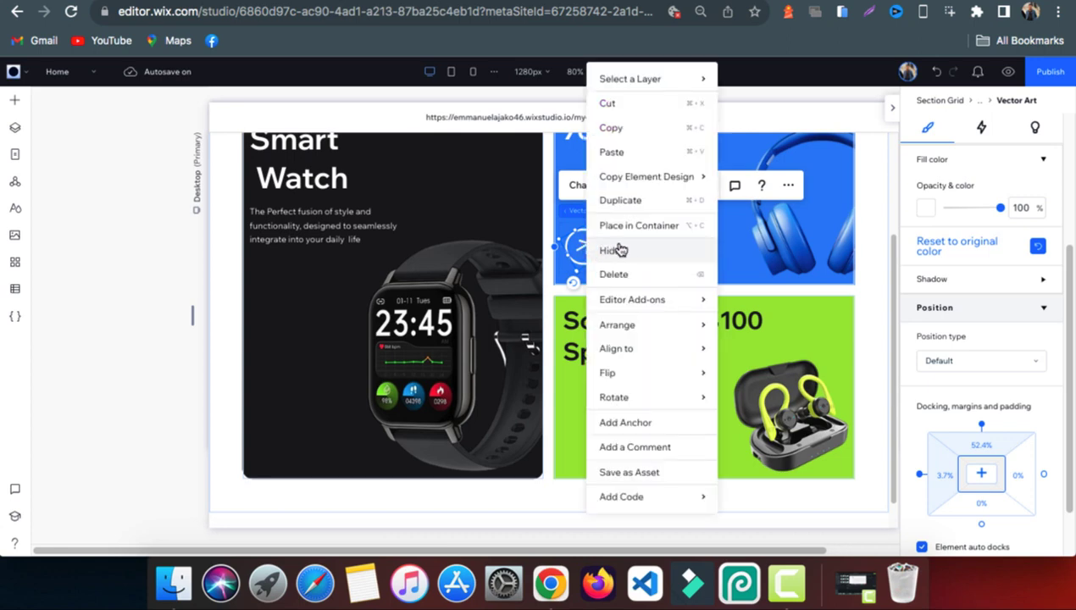
{"action": "left_click", "coordinate": [647, 204]}
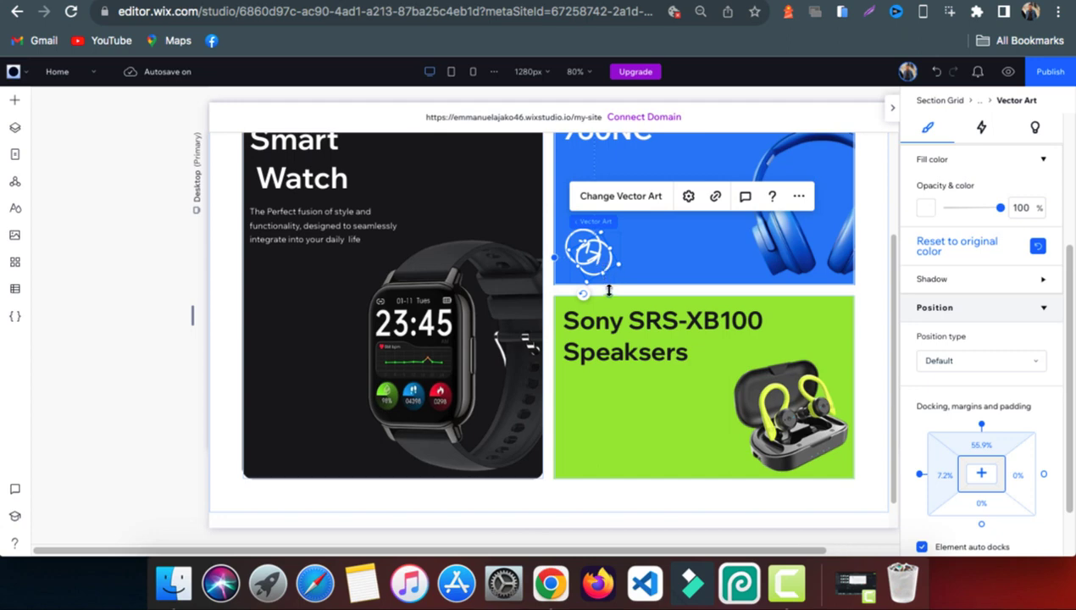
{"action": "left_click_drag", "start_coordinate": [609, 290], "coordinate": [593, 460]}
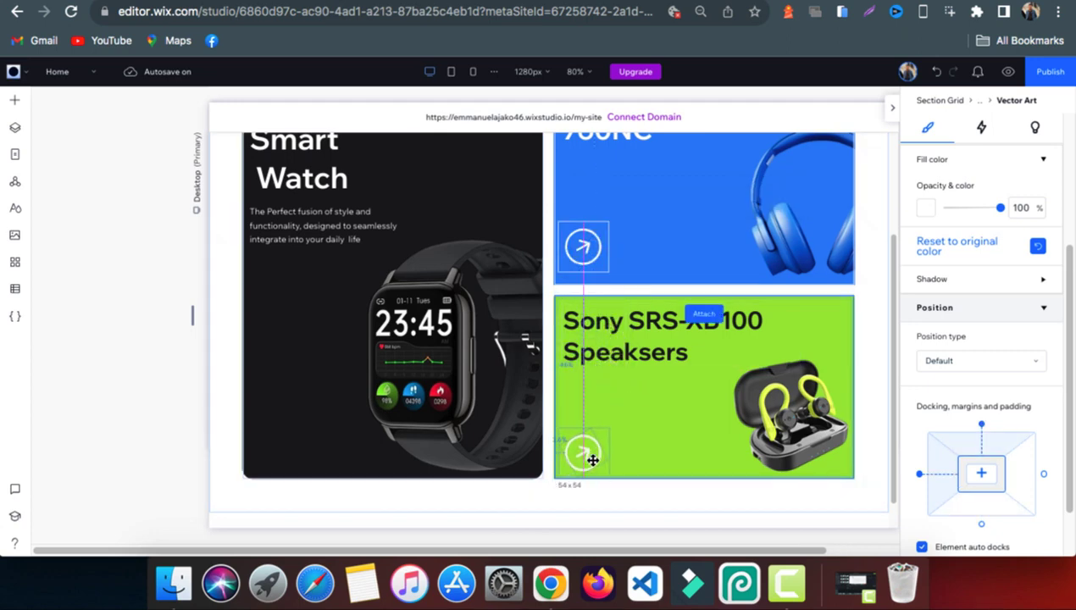
Change the green container's arrow icon to the near-black theme color and compare it with the Dribbble reference.
{"action": "left_click_drag", "start_coordinate": [858, 274], "coordinate": [929, 212]}
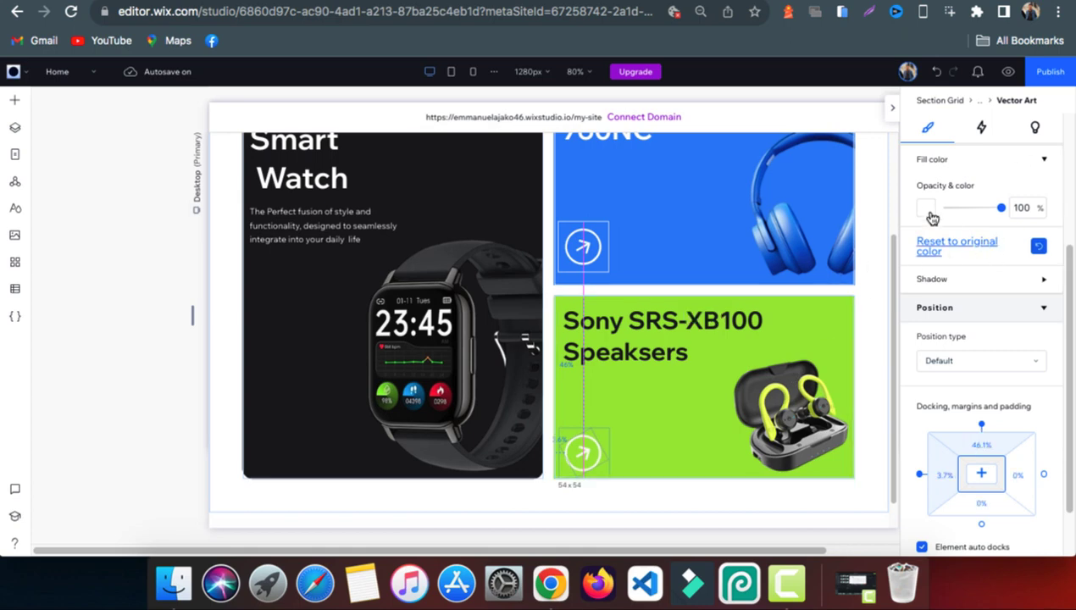
{"action": "left_click", "coordinate": [926, 208]}
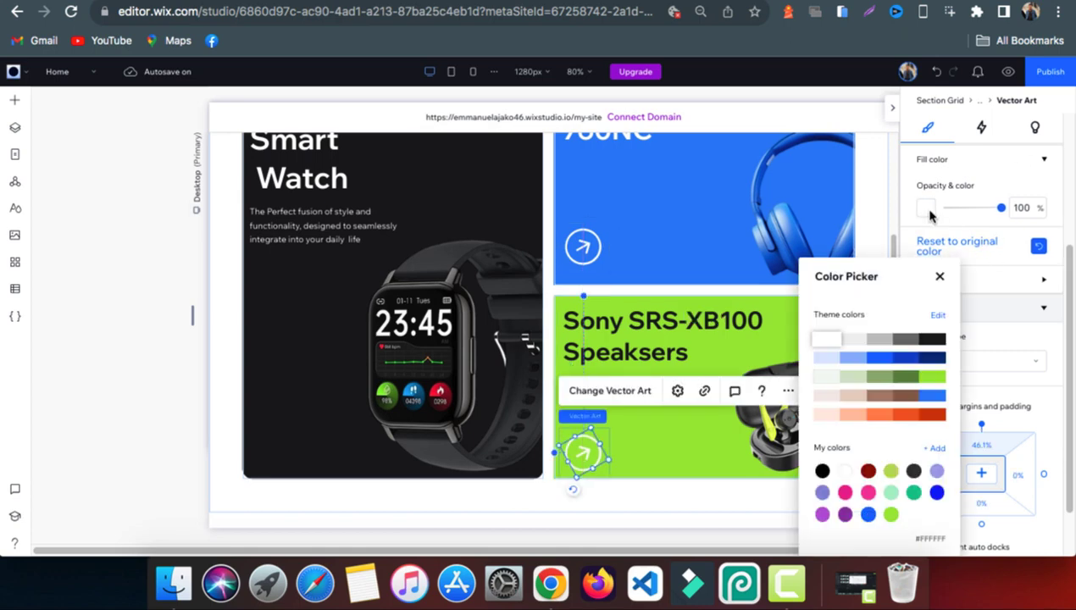
{"action": "left_click", "coordinate": [931, 340]}
{"action": "left_click", "coordinate": [805, 0]}
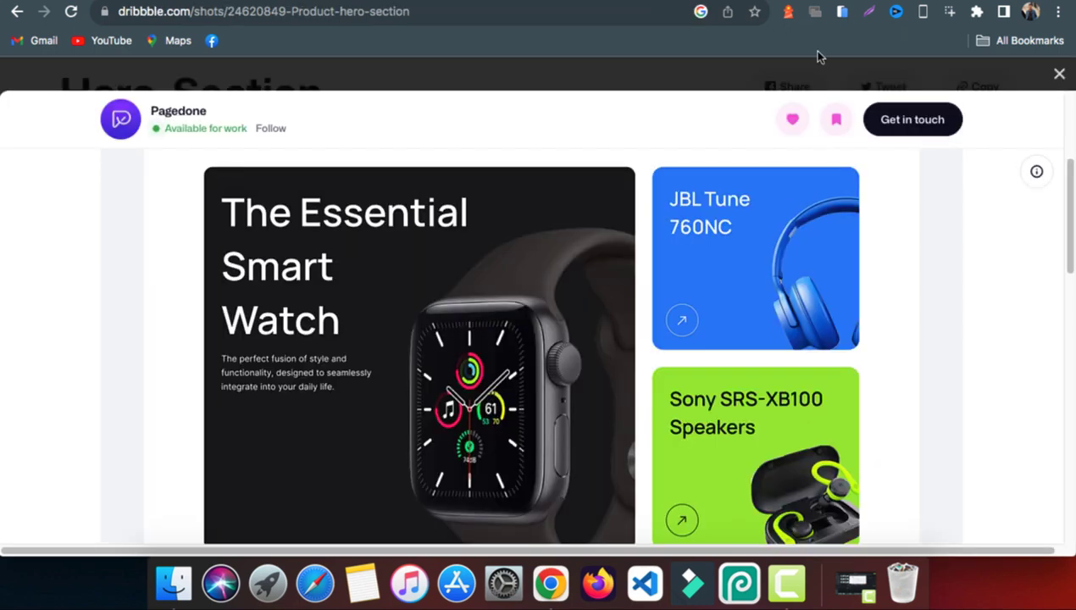
{"action": "left_click", "coordinate": [677, 0]}
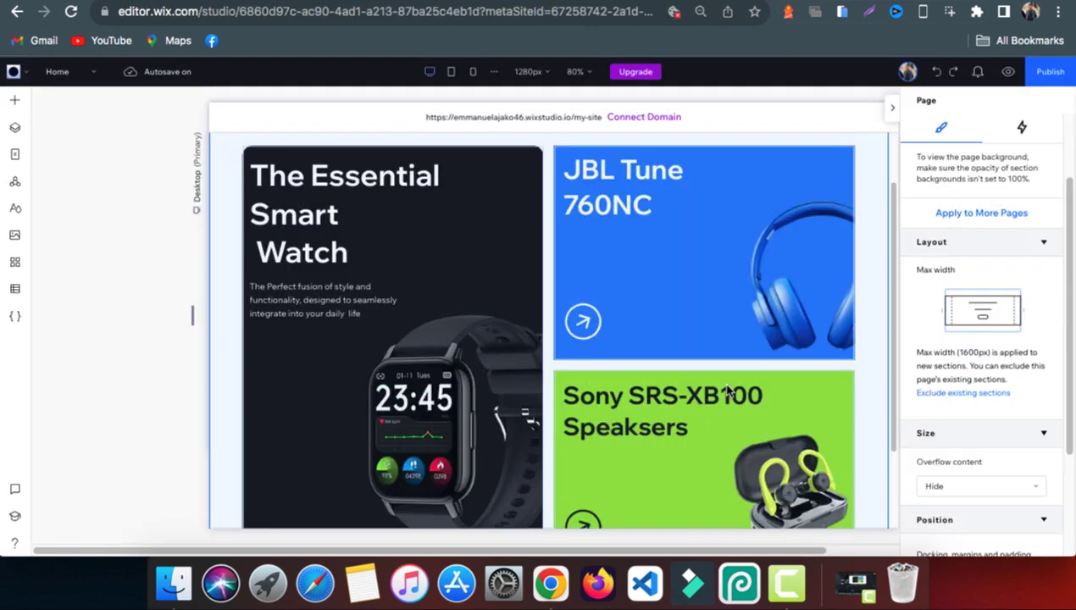
{"action": "scroll", "coordinate": [728, 390], "scroll_direction": "down", "scroll_amount": 2}
{"action": "scroll", "coordinate": [727, 390], "scroll_direction": "down", "scroll_amount": 1}
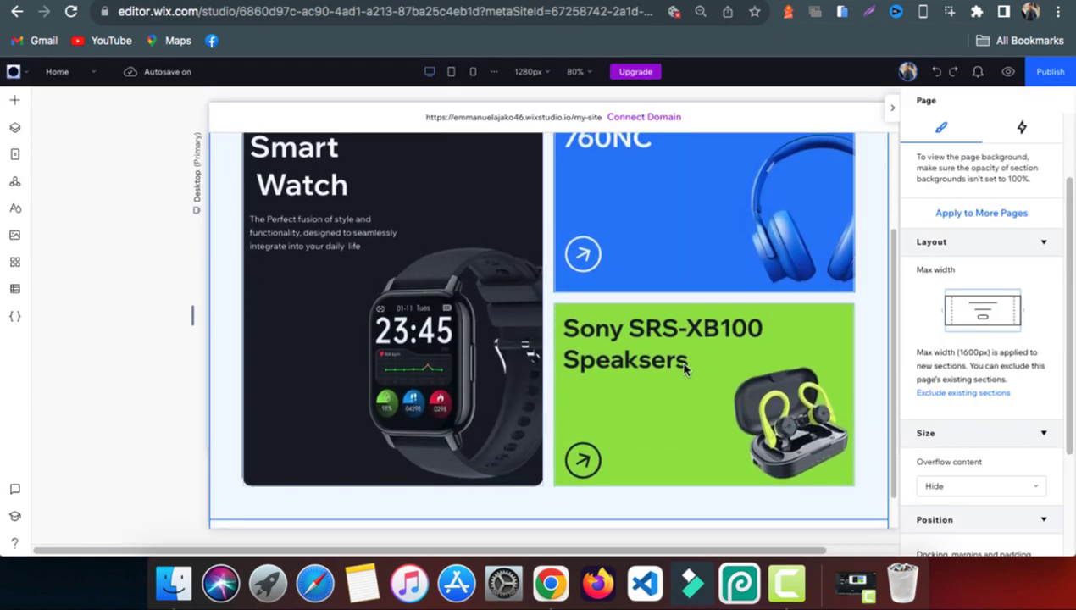
{"action": "left_click", "coordinate": [640, 394]}
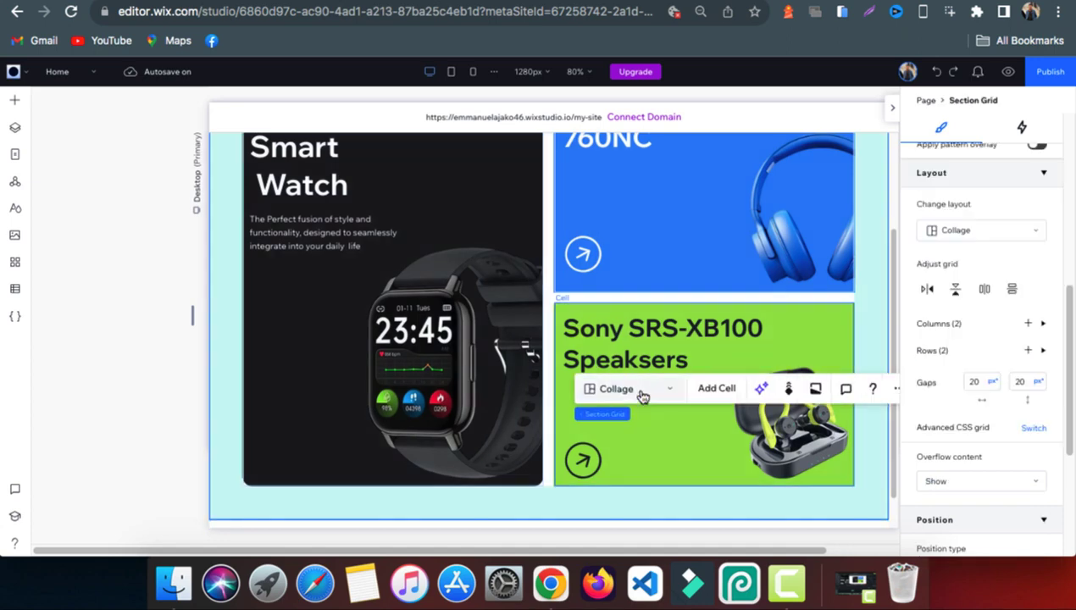
{"action": "scroll", "coordinate": [973, 326], "scroll_direction": "down", "scroll_amount": 1}
{"action": "scroll", "coordinate": [970, 322], "scroll_direction": "up", "scroll_amount": 3}
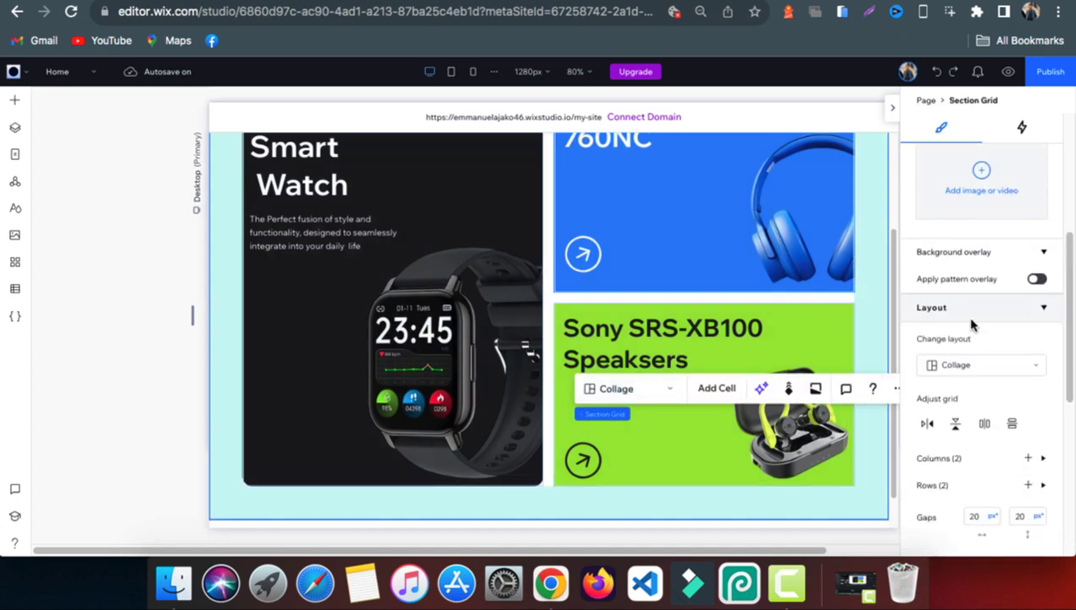
{"action": "scroll", "coordinate": [961, 309], "scroll_direction": "down", "scroll_amount": 4}
{"action": "scroll", "coordinate": [961, 312], "scroll_direction": "up", "scroll_amount": 6}
Set the corner radius of the grid cell holding the green container to 20 px.
{"action": "left_click", "coordinate": [757, 329]}
{"action": "scroll", "coordinate": [932, 365], "scroll_direction": "down", "scroll_amount": 1}
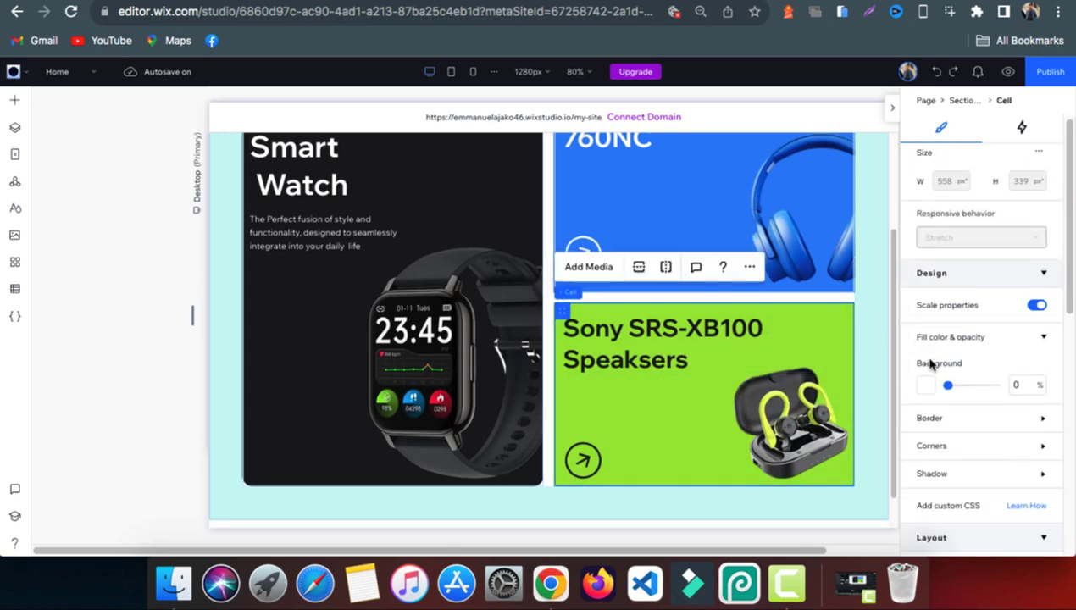
{"action": "left_click", "coordinate": [929, 435]}
{"action": "left_click", "coordinate": [922, 477]}
{"action": "type", "text": "20"}
{"action": "key", "text": "Return"}
Set the green container's own corner radius to 20 px on all corners.
{"action": "left_click", "coordinate": [826, 335]}
{"action": "left_click", "coordinate": [934, 462]}
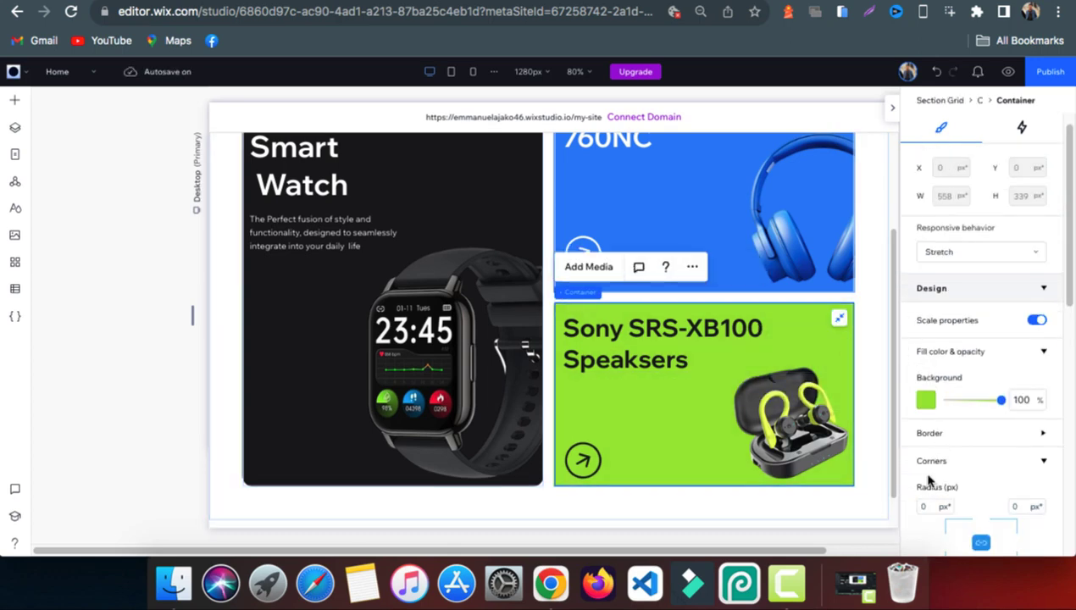
{"action": "left_click", "coordinate": [924, 506]}
{"action": "type", "text": "20"}
{"action": "key", "text": "Return"}
Set the blue container's corner radius to 20 px on all corners.
{"action": "scroll", "coordinate": [725, 221], "scroll_direction": "up", "scroll_amount": 2}
{"action": "left_click", "coordinate": [726, 222]}
{"action": "scroll", "coordinate": [946, 352], "scroll_direction": "down", "scroll_amount": 4}
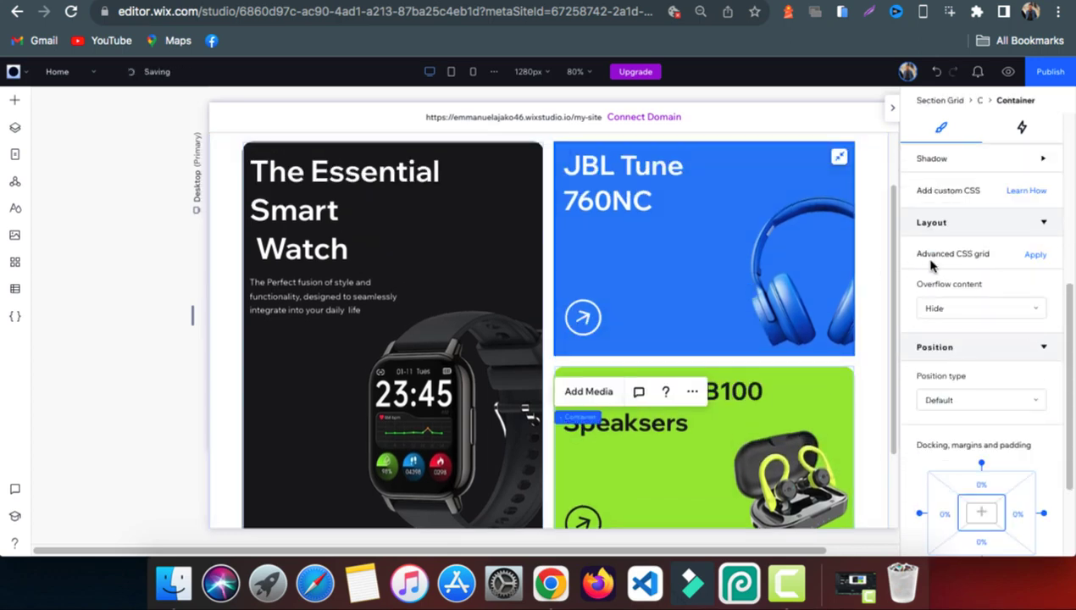
{"action": "scroll", "coordinate": [932, 264], "scroll_direction": "up", "scroll_amount": 4}
{"action": "left_click", "coordinate": [931, 434]}
{"action": "left_click", "coordinate": [924, 479]}
{"action": "type", "text": "20"}
{"action": "key", "text": "Return"}
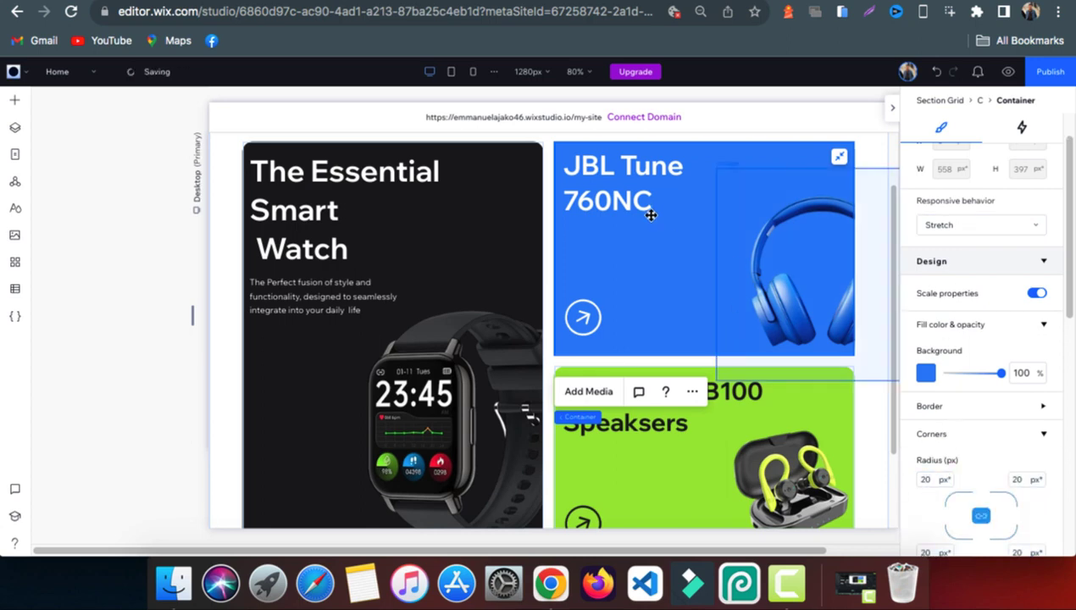
{"action": "scroll", "coordinate": [659, 307], "scroll_direction": "up", "scroll_amount": 1}
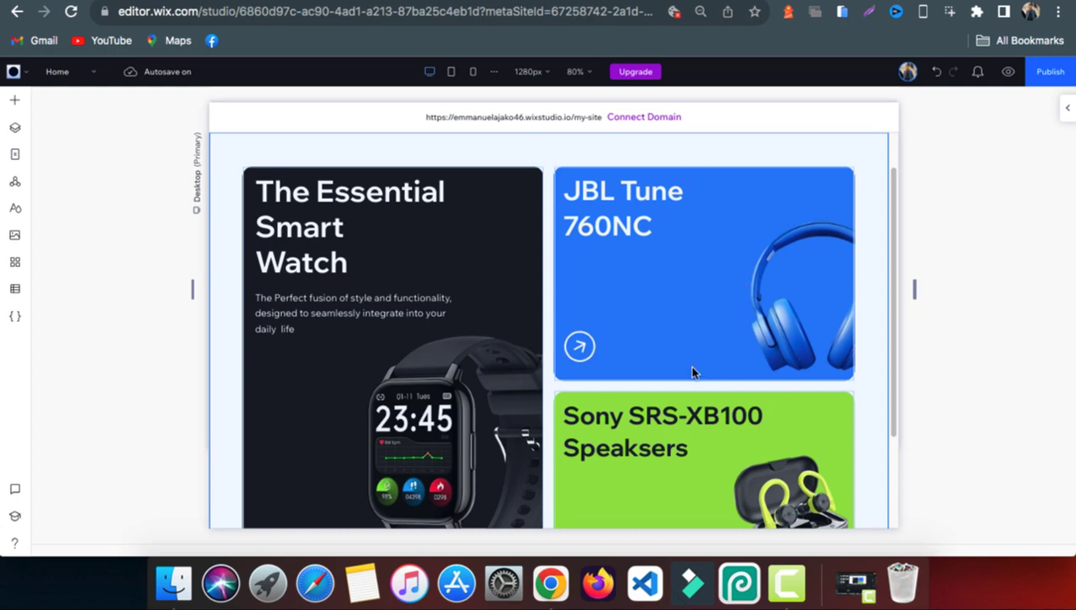
Compare the finished desktop product grid with the Dribbble reference design, then return to the editor.
{"action": "scroll", "coordinate": [616, 280], "scroll_direction": "down", "scroll_amount": 3}
{"action": "scroll", "coordinate": [618, 279], "scroll_direction": "up", "scroll_amount": 5}
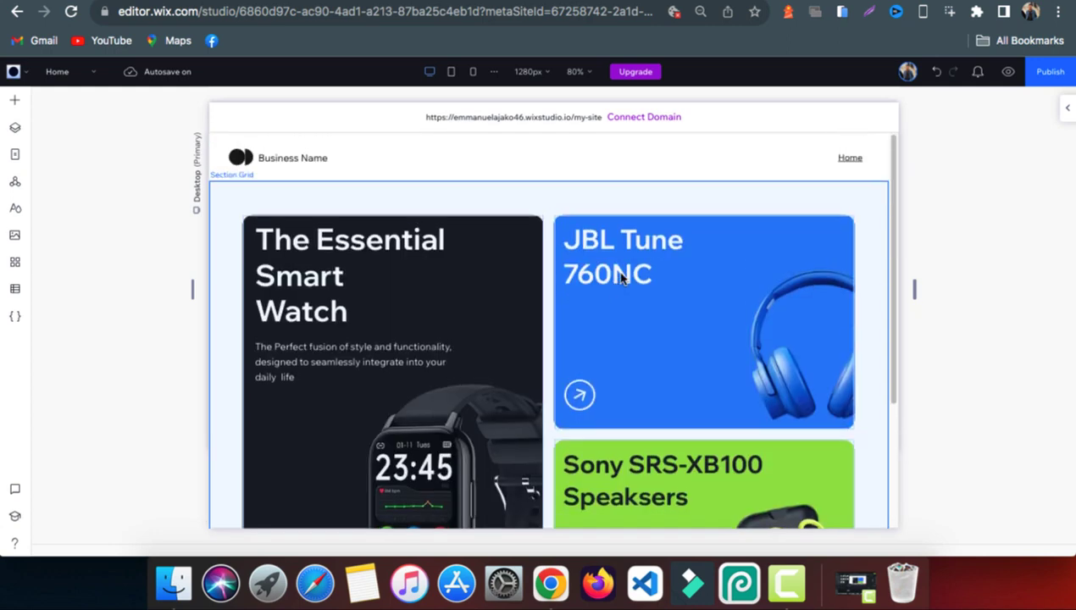
{"action": "left_click", "coordinate": [830, 2]}
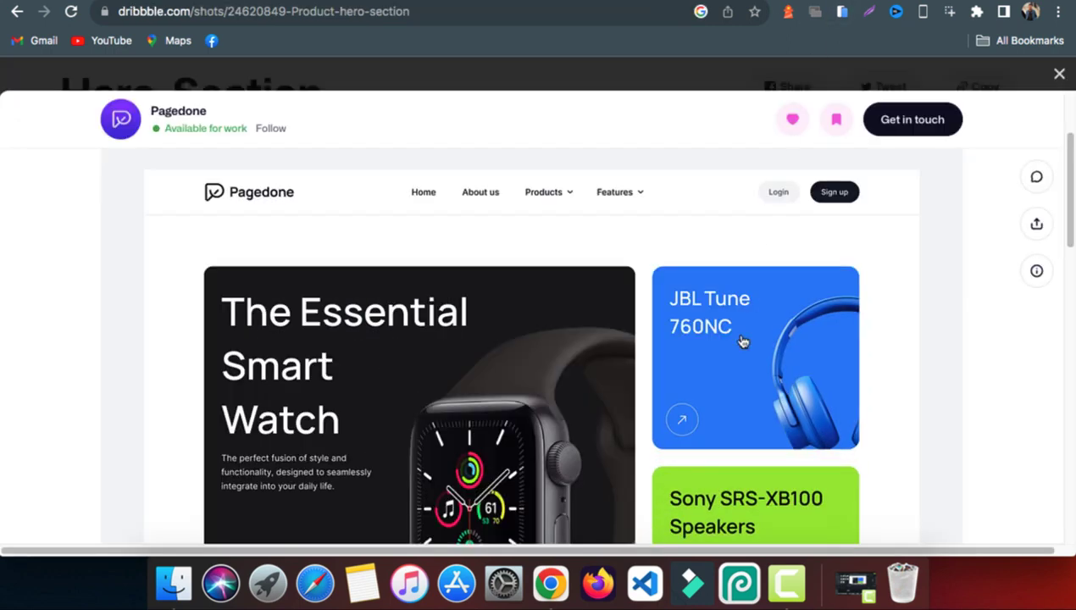
{"action": "scroll", "coordinate": [739, 341], "scroll_direction": "down", "scroll_amount": 2}
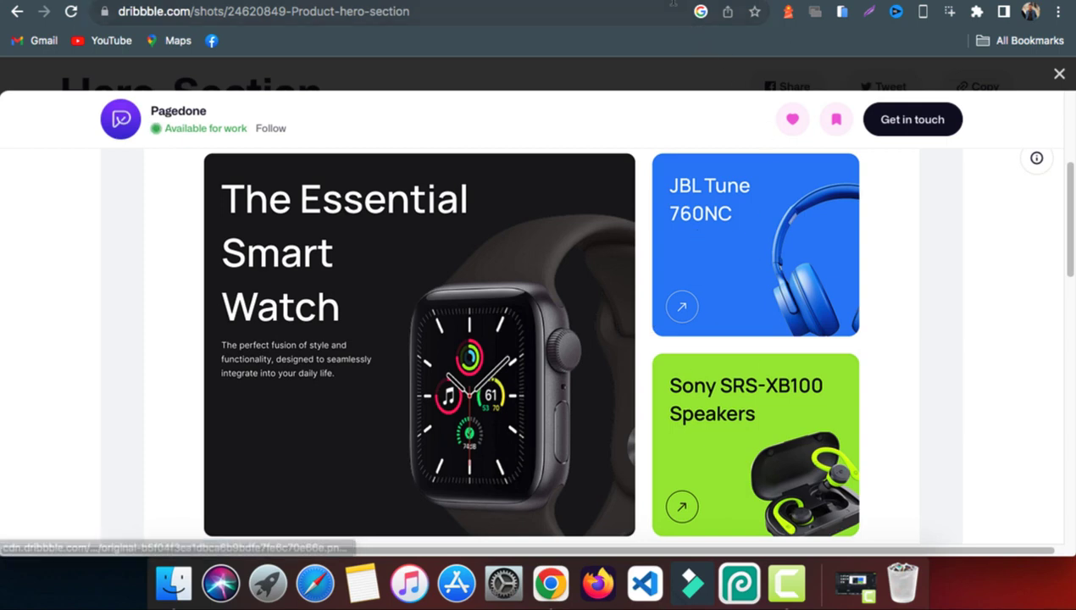
{"action": "left_click", "coordinate": [669, 2]}
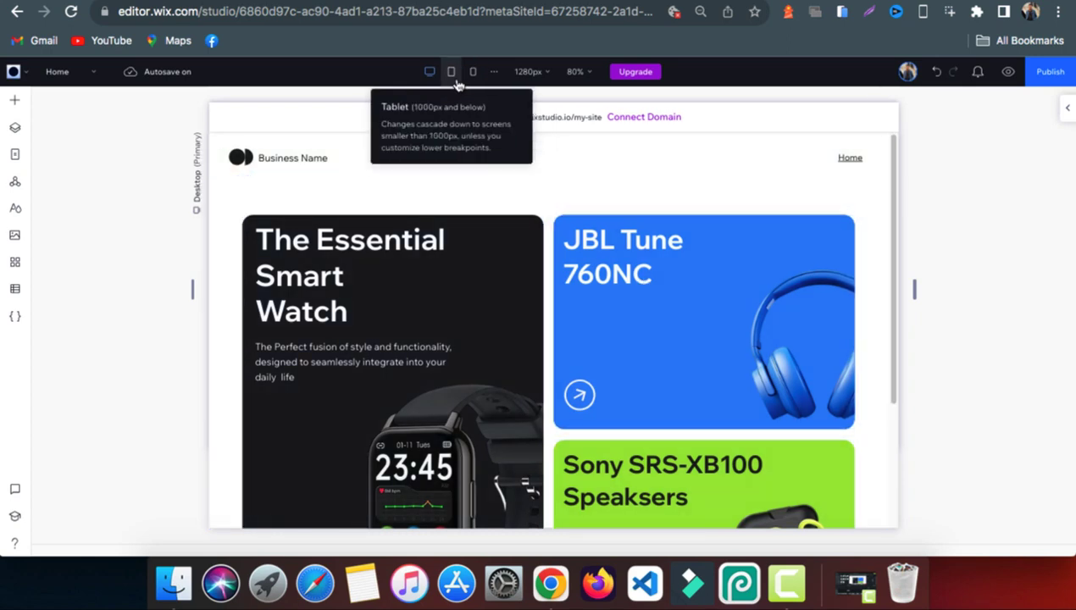
Review the product grid at the tablet and mobile breakpoints, then return to the desktop view.
{"action": "left_click", "coordinate": [453, 79]}
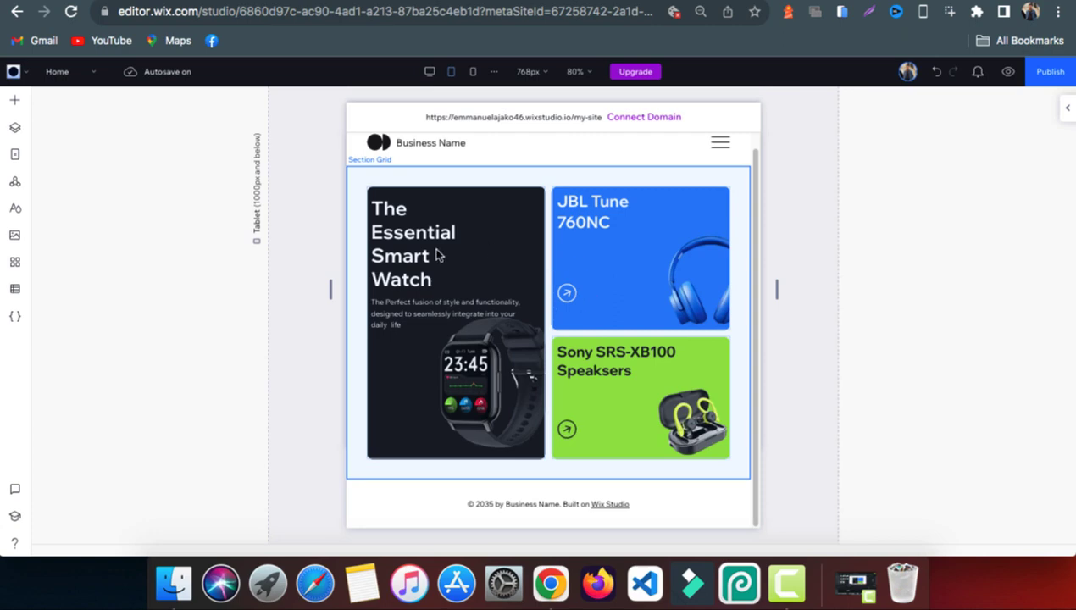
{"action": "mouse_move", "coordinate": [330, 292]}
{"action": "left_mouse_down"}
{"action": "mouse_move", "coordinate": [309, 296]}
{"action": "mouse_move", "coordinate": [331, 290]}
{"action": "left_mouse_up"}
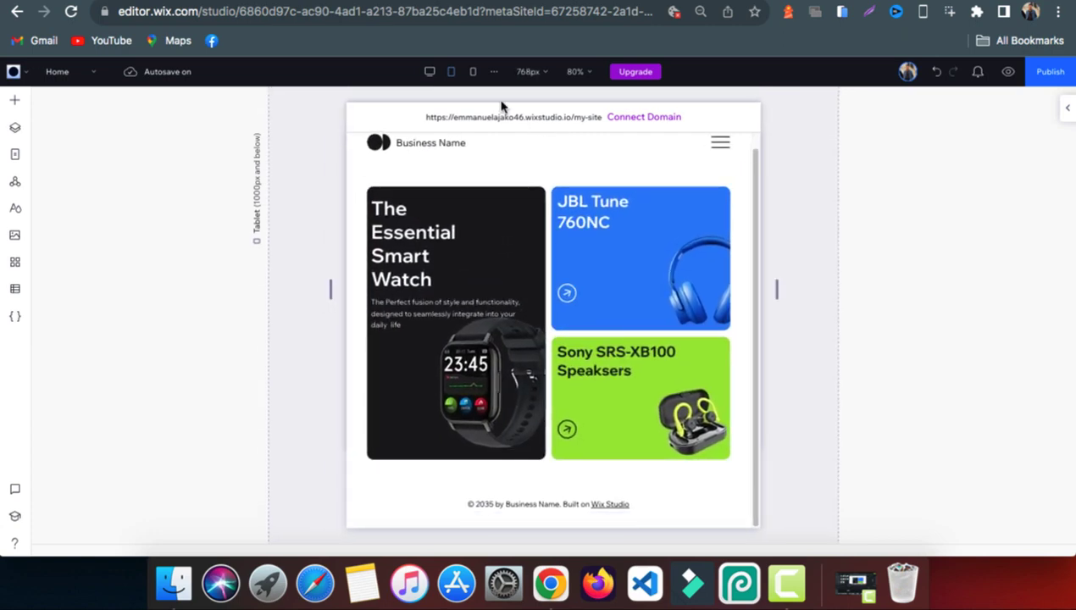
{"action": "left_click", "coordinate": [472, 75]}
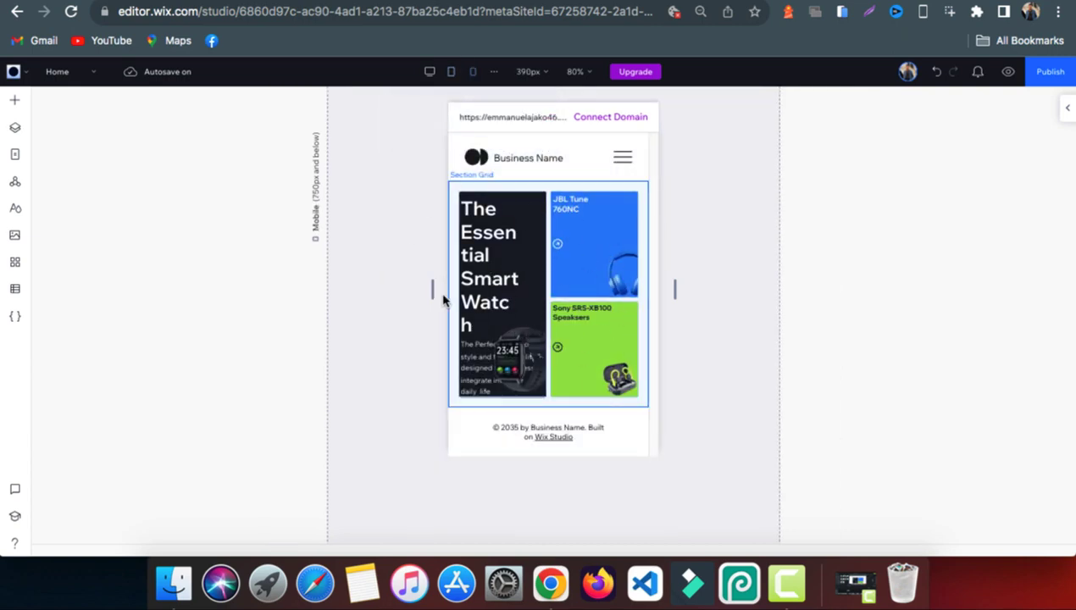
{"action": "left_click", "coordinate": [430, 72]}
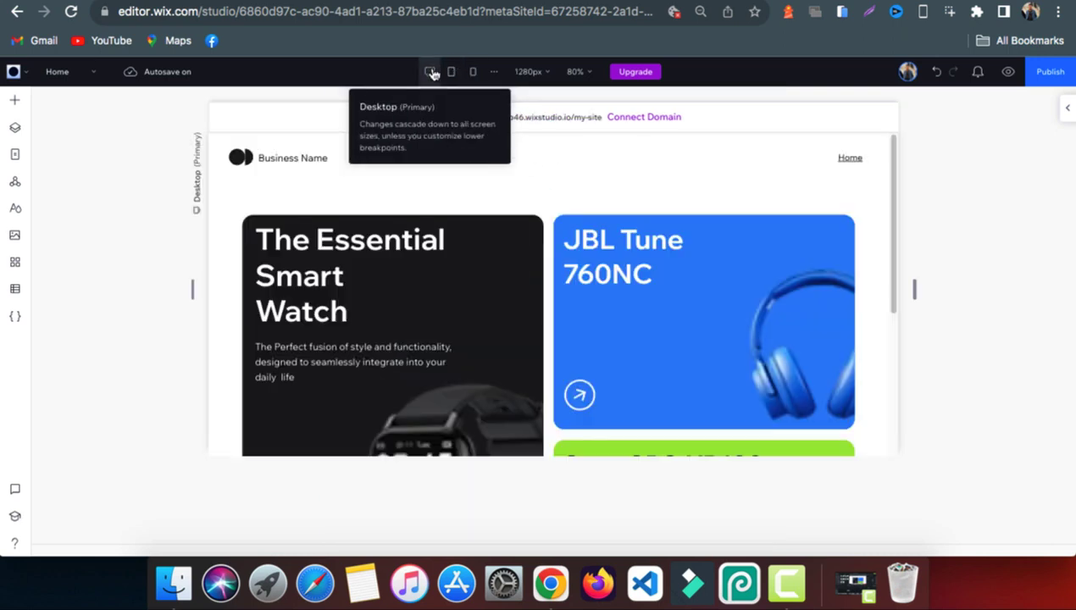
Check the minimum scaled font size of the Heading 1 style in the site typography settings.
{"action": "left_click", "coordinate": [15, 212]}
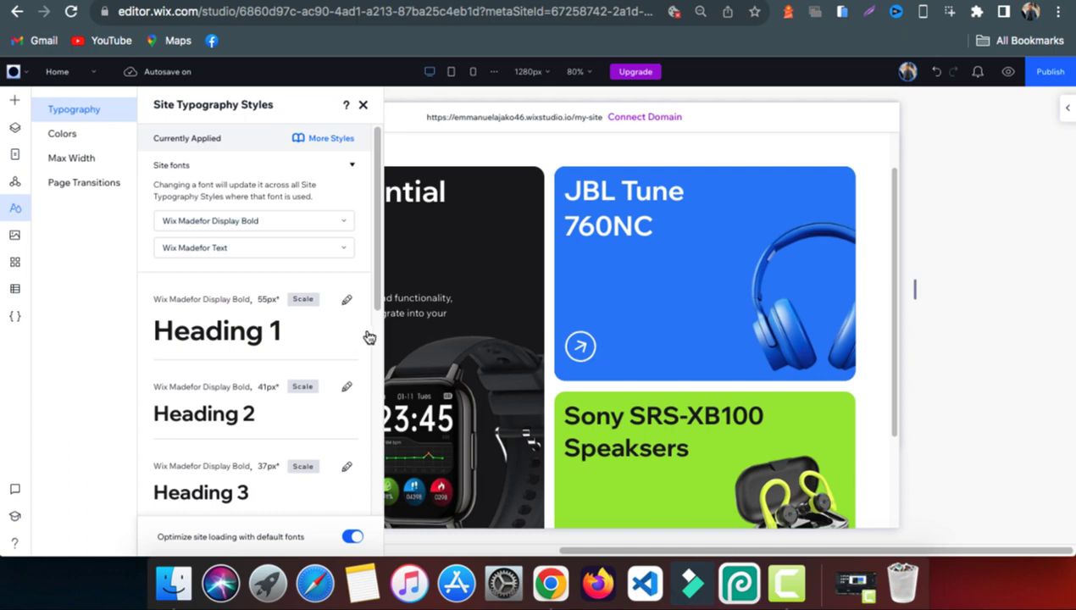
{"action": "left_click", "coordinate": [348, 301]}
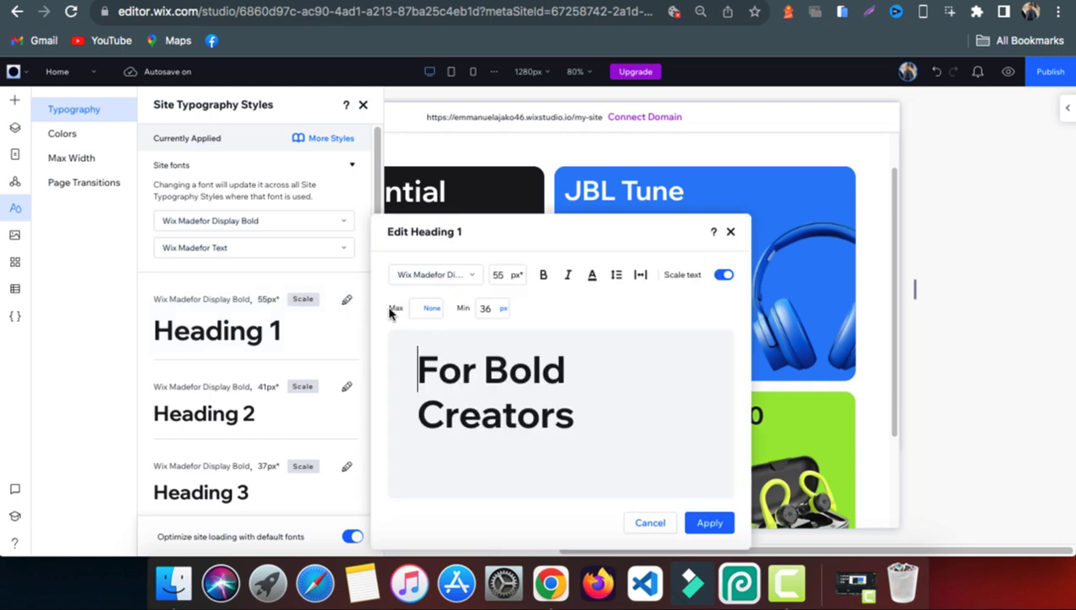
{"action": "double_click", "coordinate": [484, 309]}
{"action": "left_click", "coordinate": [349, 390]}
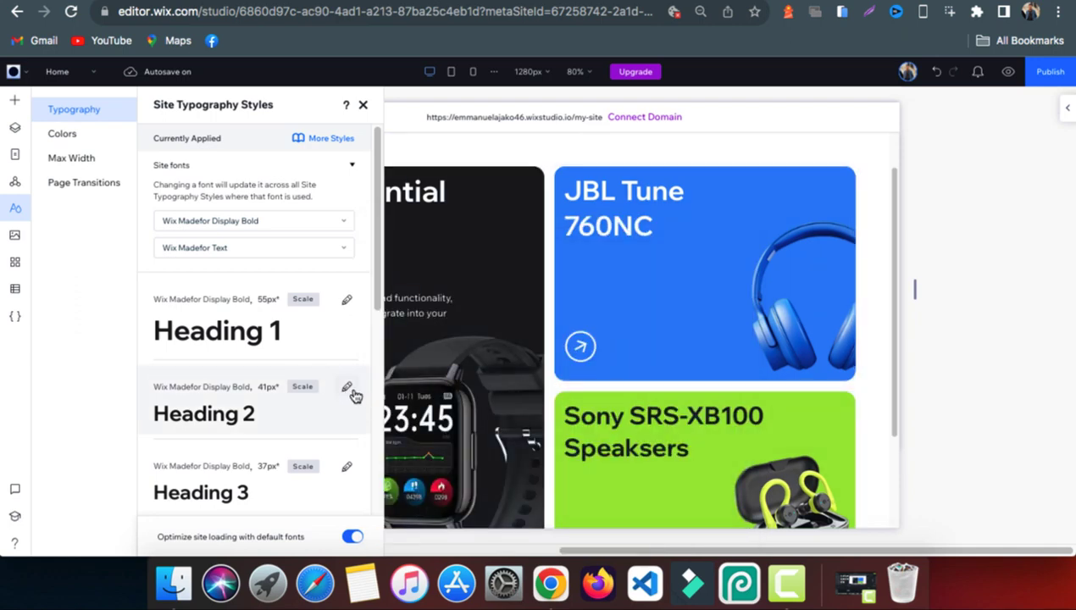
Set the minimum size of the Heading 2 typography style to 35 px and apply the change.
{"action": "left_click", "coordinate": [349, 391]}
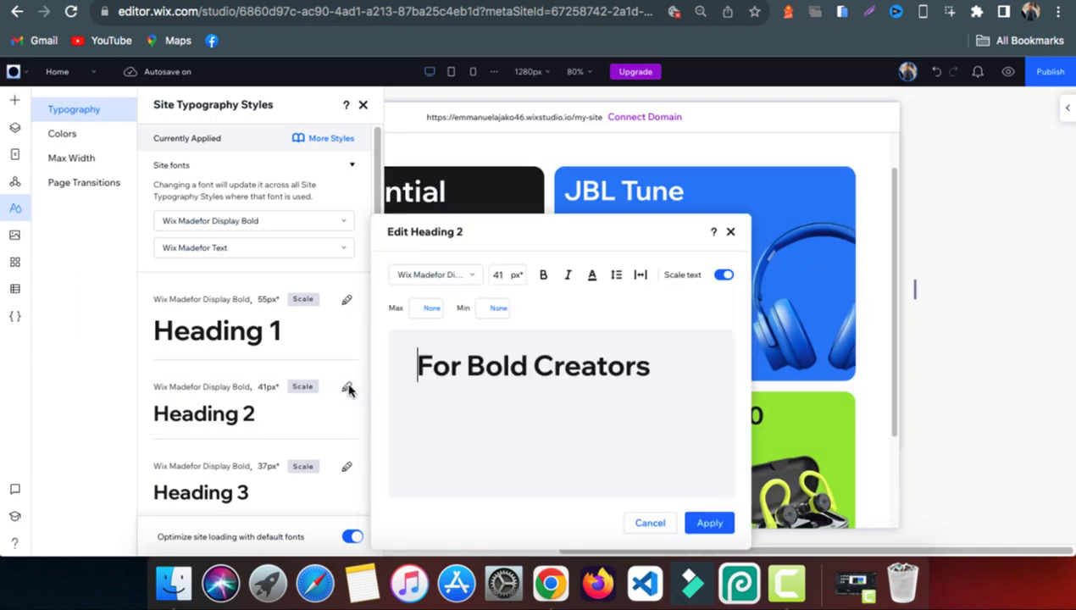
{"action": "left_click", "coordinate": [483, 310]}
{"action": "type", "text": "35"}
{"action": "left_click", "coordinate": [502, 315]}
{"action": "left_click", "coordinate": [710, 522]}
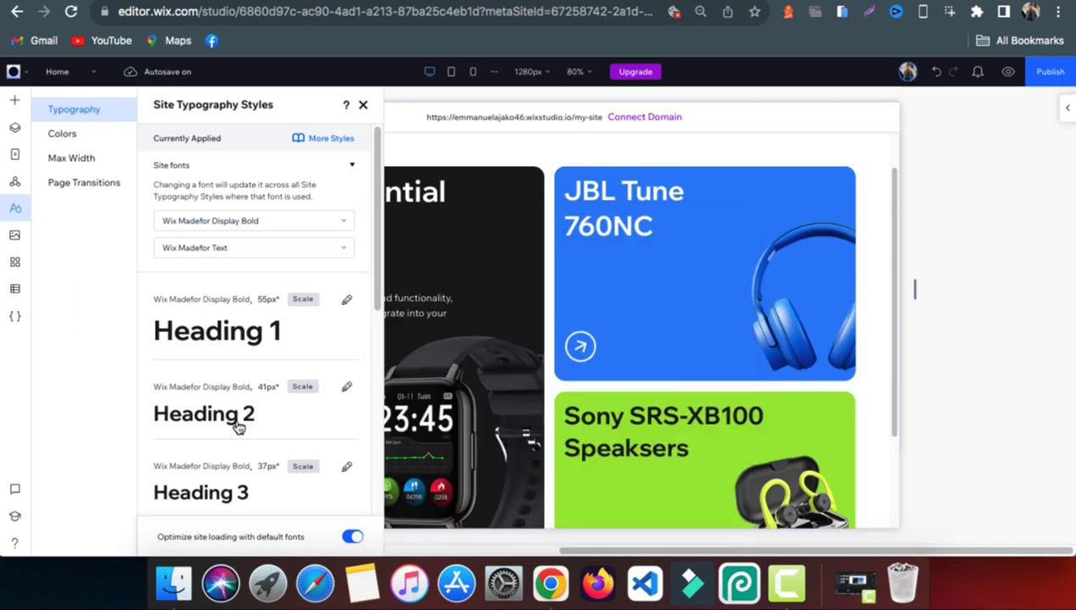
Turn on text scaling for the Paragraph 1 typography style with a minimum size of 15 px.
{"action": "scroll", "coordinate": [280, 381], "scroll_direction": "down", "scroll_amount": 5}
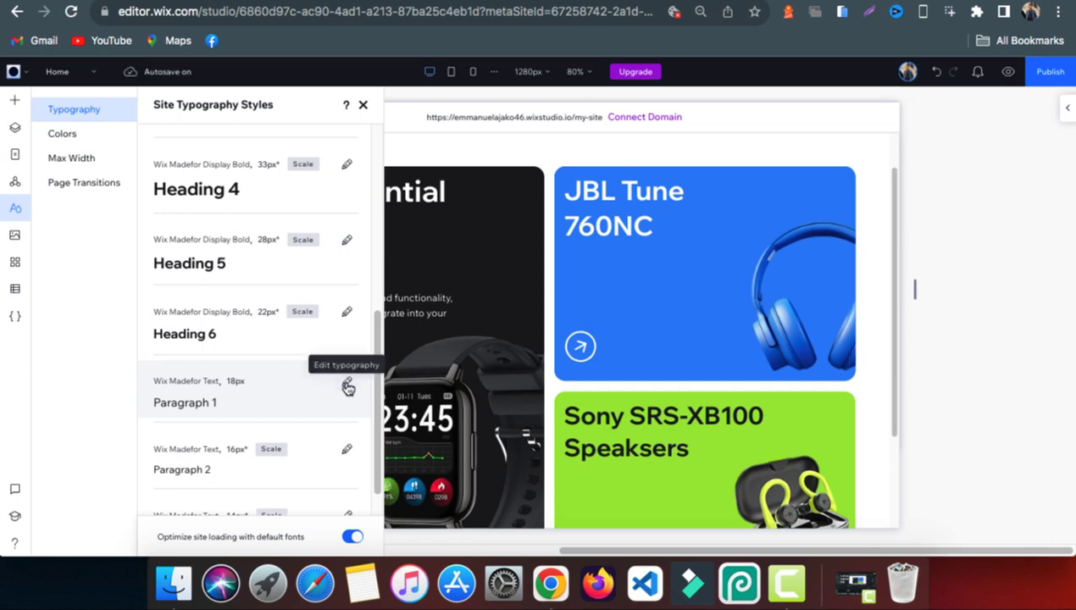
{"action": "left_click", "coordinate": [348, 386]}
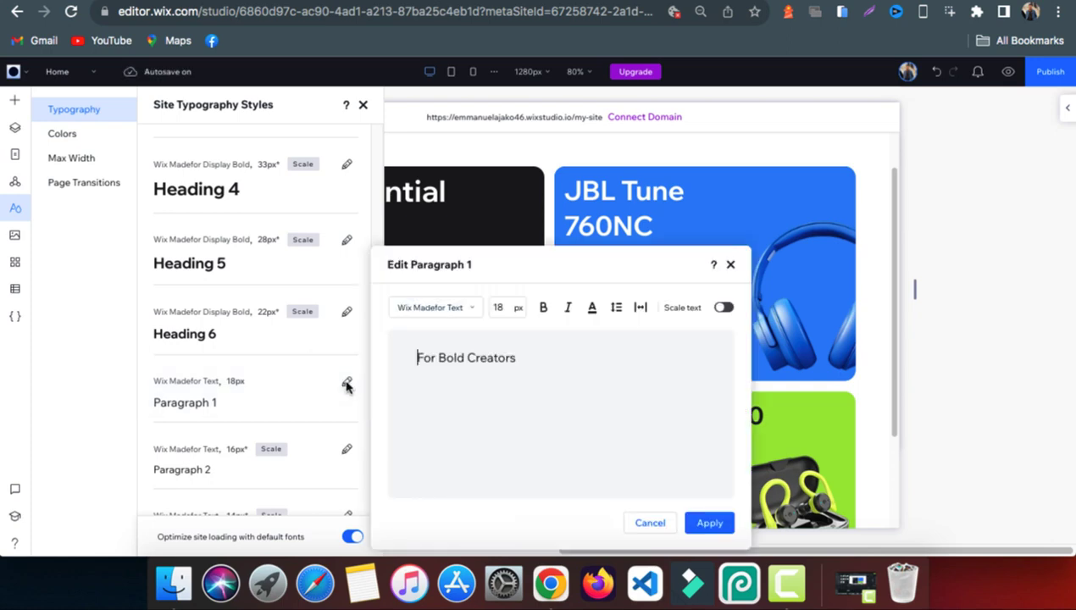
{"action": "left_click", "coordinate": [723, 310]}
{"action": "left_click", "coordinate": [488, 343]}
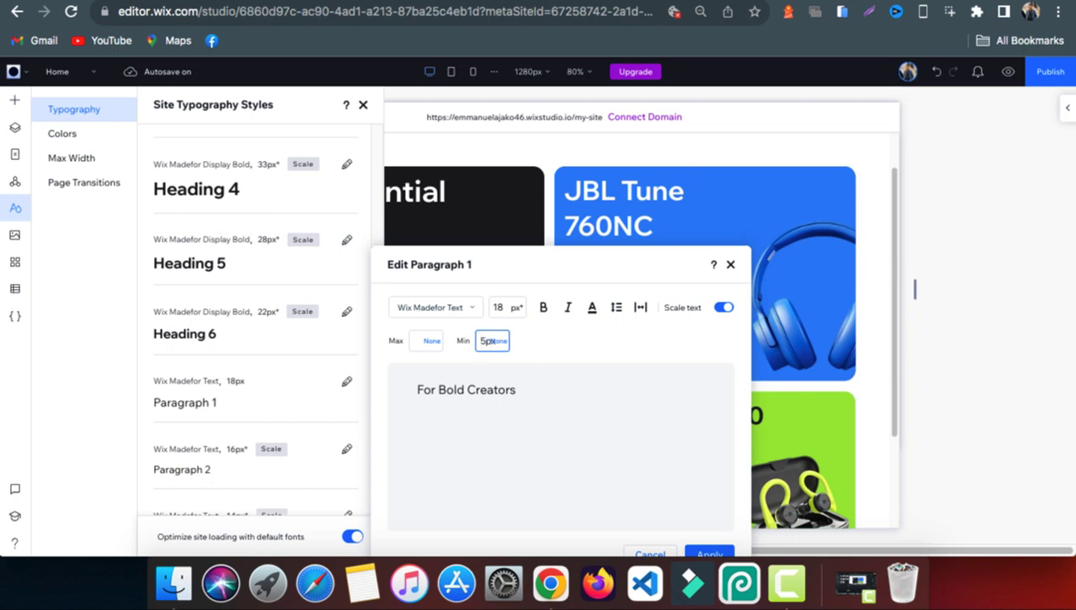
{"action": "type", "text": "15"}
{"action": "left_click", "coordinate": [345, 453]}
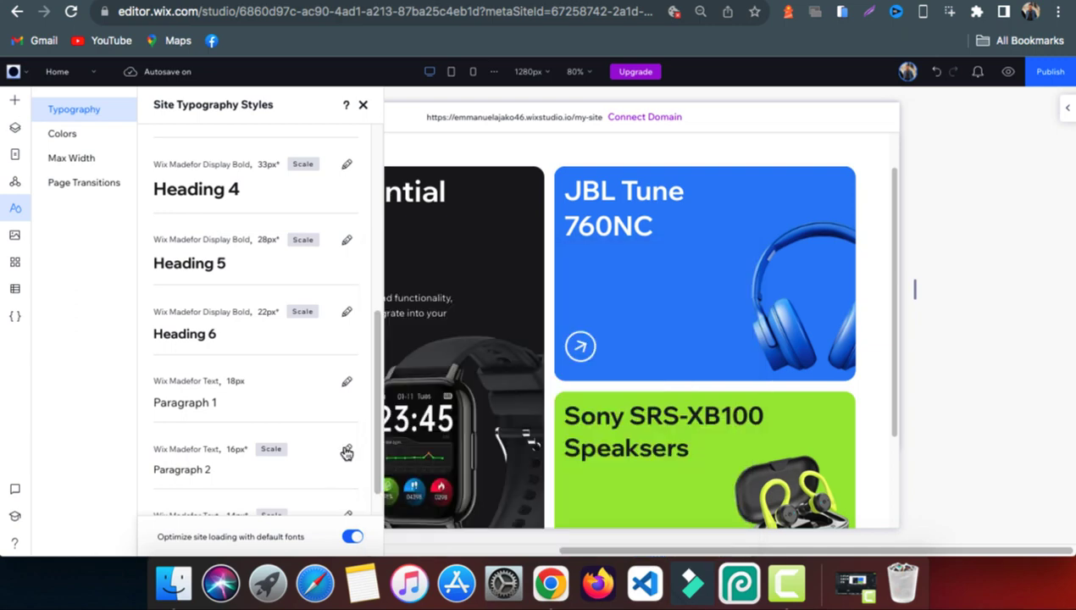
Set the minimum size of the Paragraph 2 typography style to 15 px and apply it.
{"action": "left_click", "coordinate": [346, 453]}
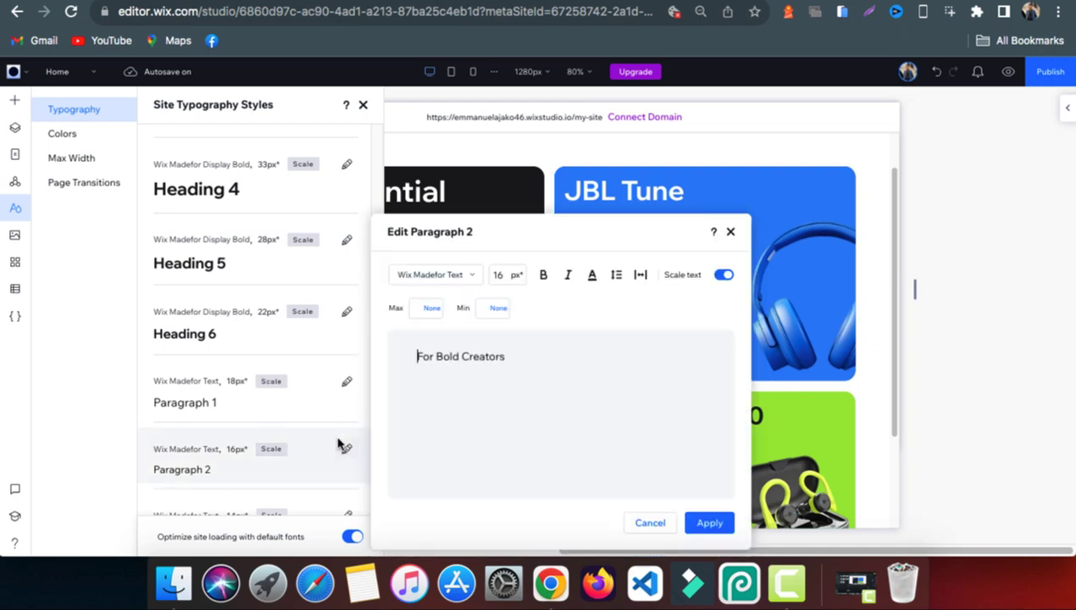
{"action": "left_click", "coordinate": [489, 309]}
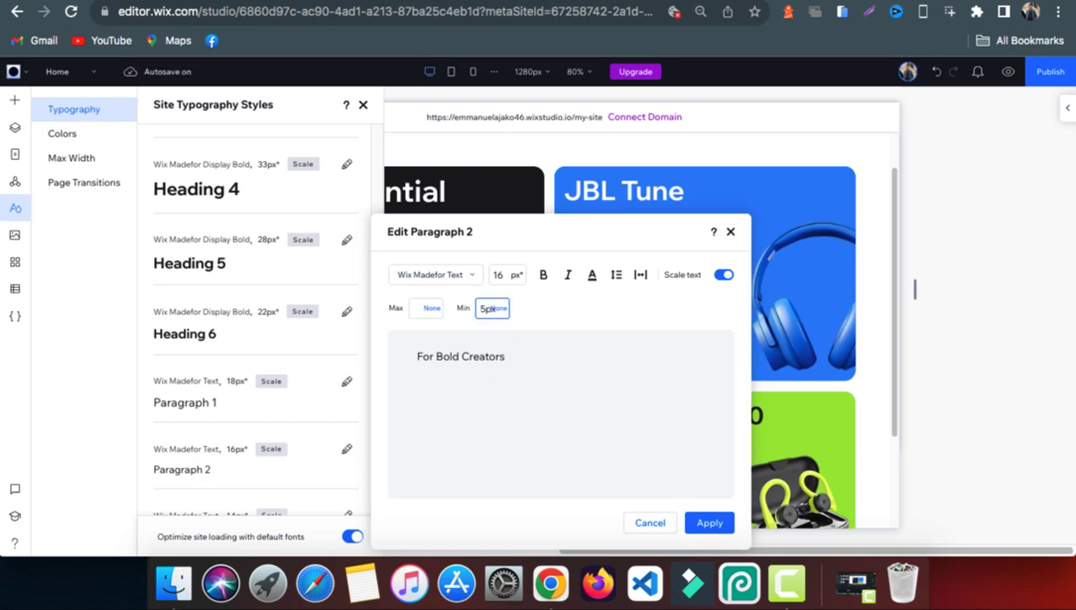
{"action": "type", "text": "15"}
{"action": "left_click", "coordinate": [707, 523]}
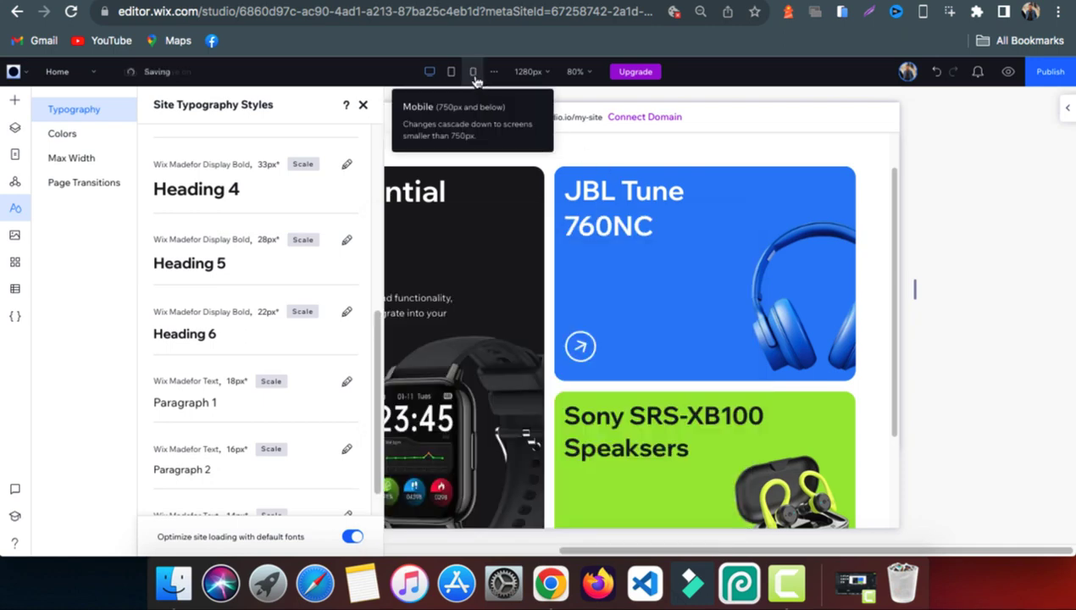
Change the section grid's layout from Collage to Rows at the mobile breakpoint and review the stacked cells.
{"action": "left_click", "coordinate": [474, 74]}
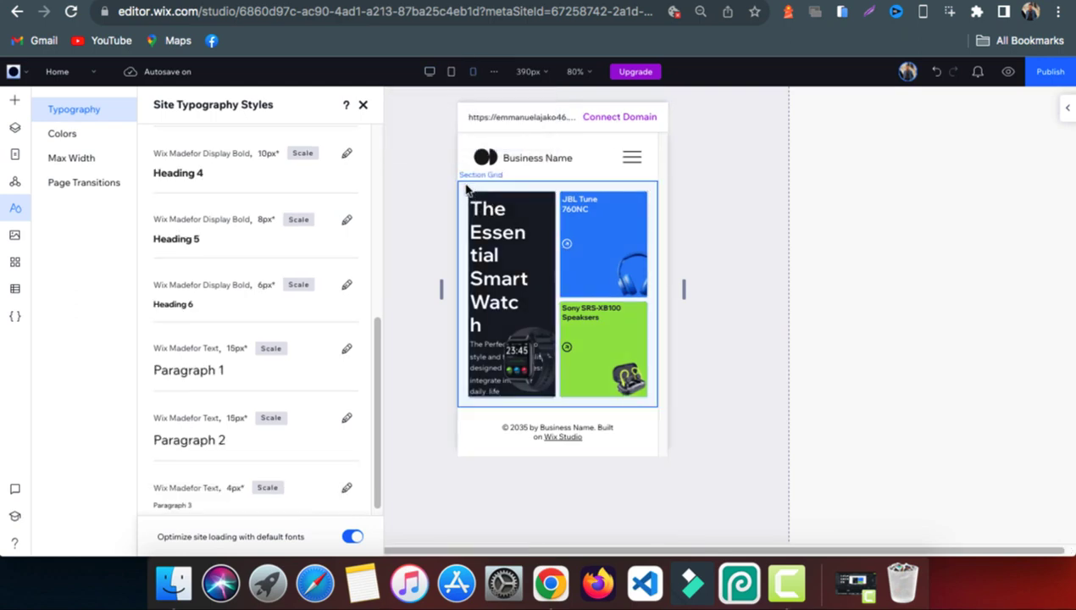
{"action": "left_click", "coordinate": [466, 190]}
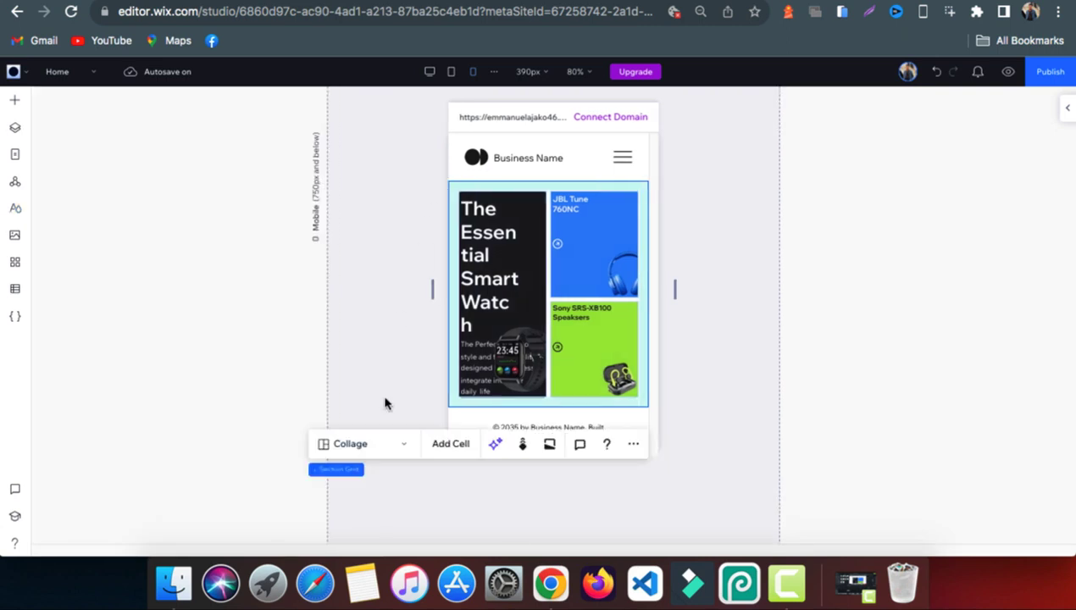
{"action": "left_click", "coordinate": [397, 447]}
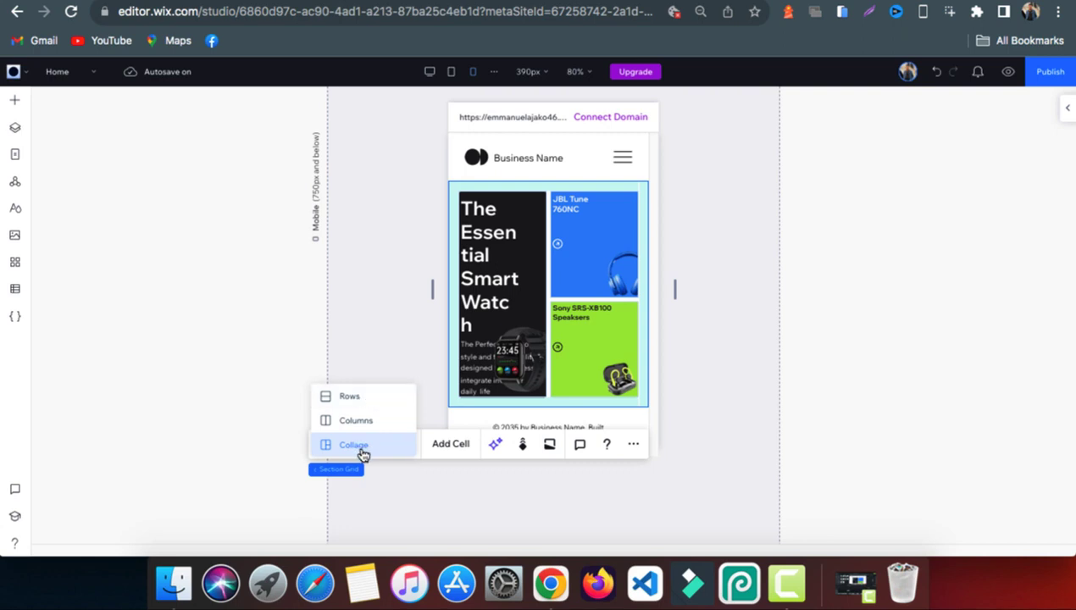
{"action": "left_click", "coordinate": [368, 396]}
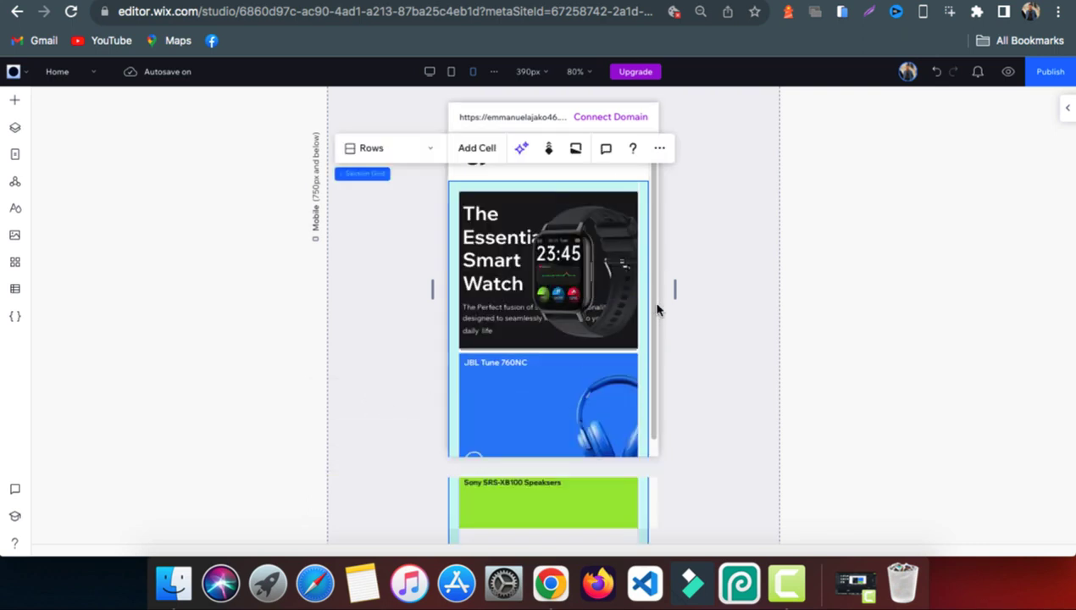
{"action": "scroll", "coordinate": [577, 396], "scroll_direction": "down", "scroll_amount": 2}
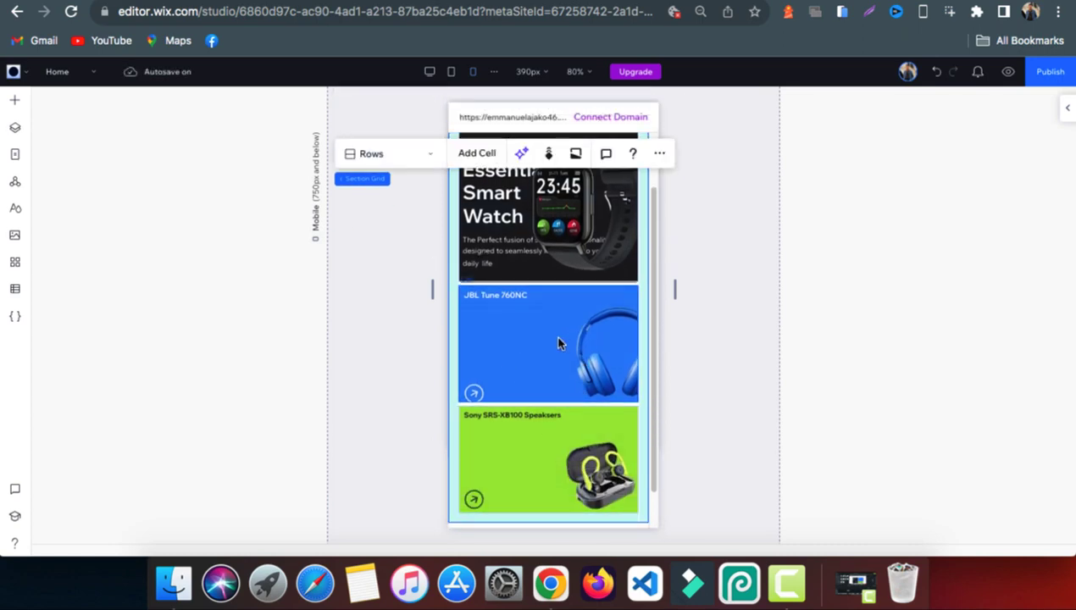
{"action": "scroll", "coordinate": [576, 284], "scroll_direction": "up", "scroll_amount": 2}
Shrink the smart watch image in the mobile layout and move it to the lower-right corner of the dark container.
{"action": "left_click", "coordinate": [566, 249]}
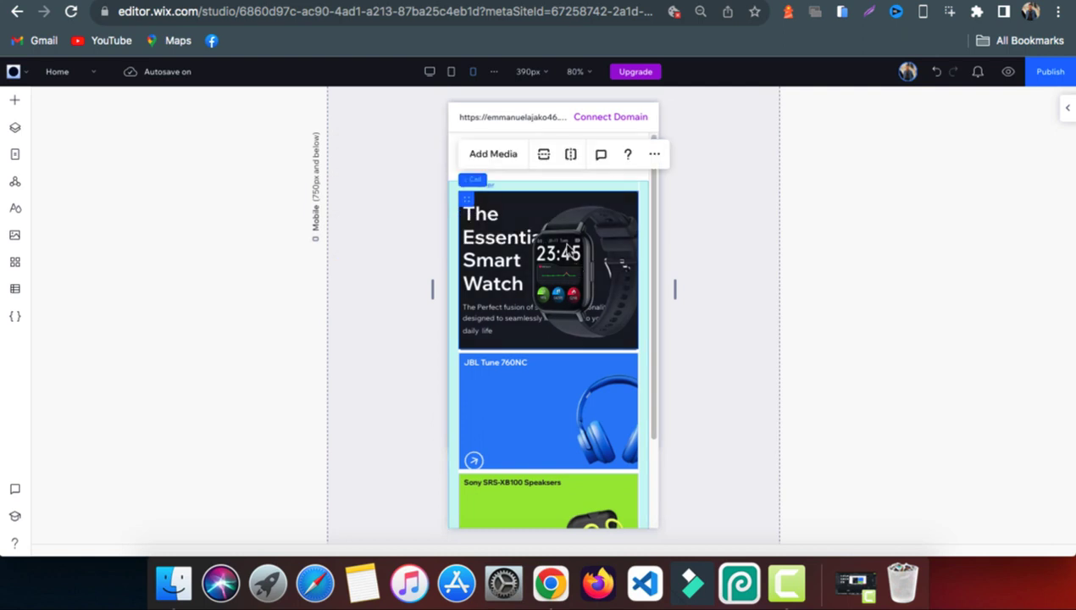
{"action": "left_click", "coordinate": [562, 246]}
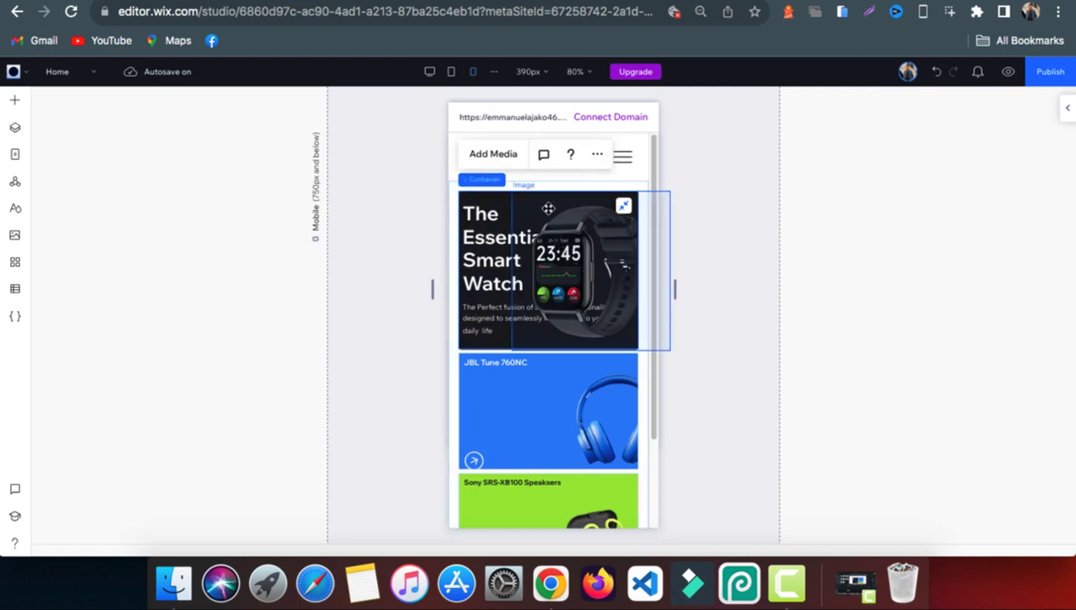
{"action": "left_click", "coordinate": [565, 232]}
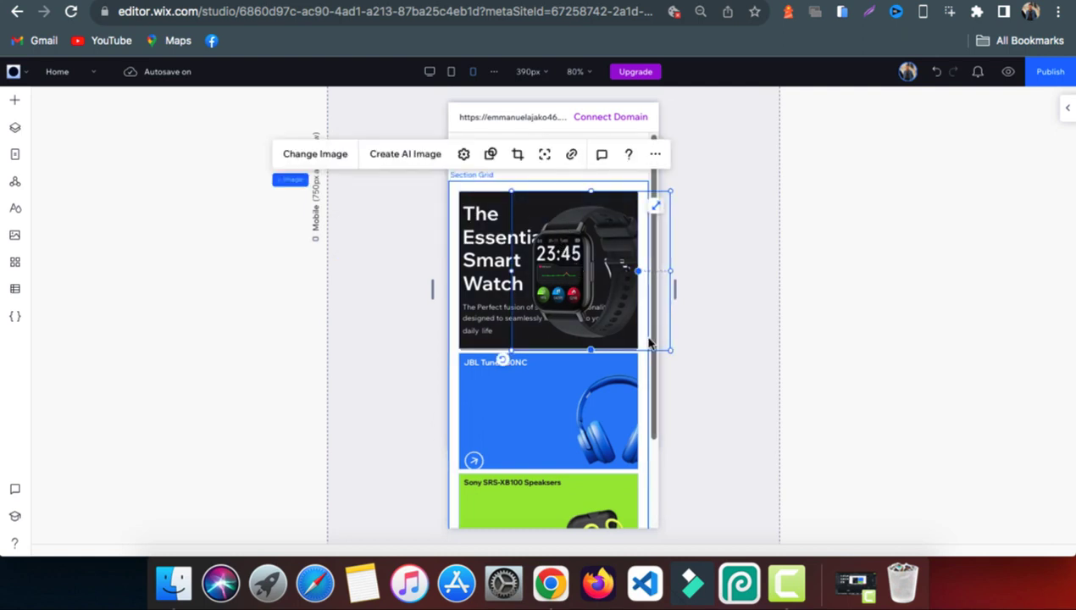
{"action": "left_click_drag", "start_coordinate": [671, 348], "coordinate": [524, 325]}
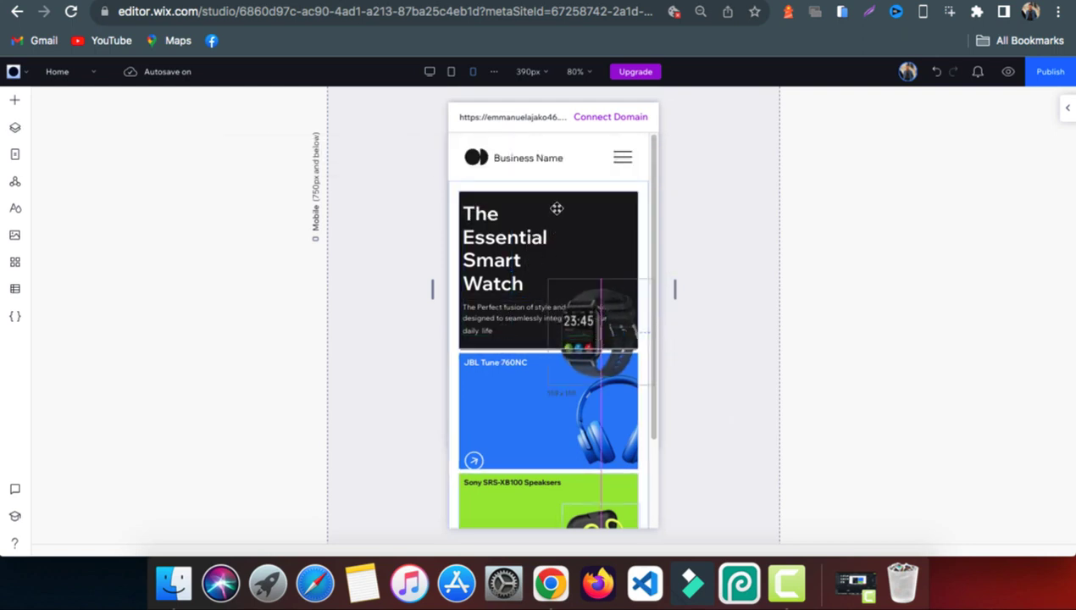
Increase the height of the dark smart watch container's grid row so there is more room below the description.
{"action": "left_click", "coordinate": [477, 194]}
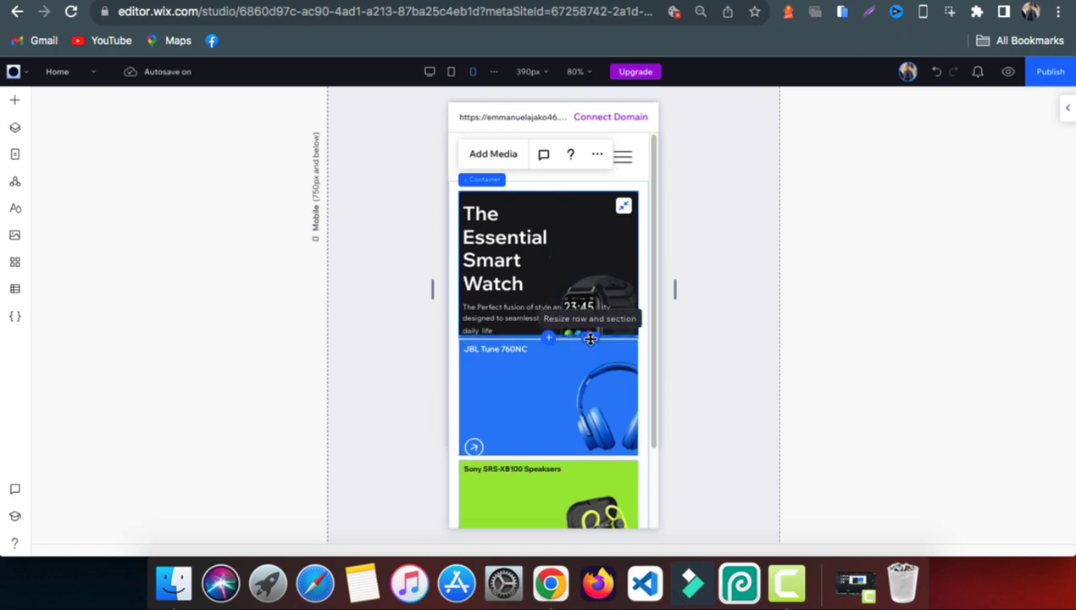
{"action": "left_click", "coordinate": [590, 338]}
{"action": "left_click_drag", "start_coordinate": [590, 383], "coordinate": [597, 559]}
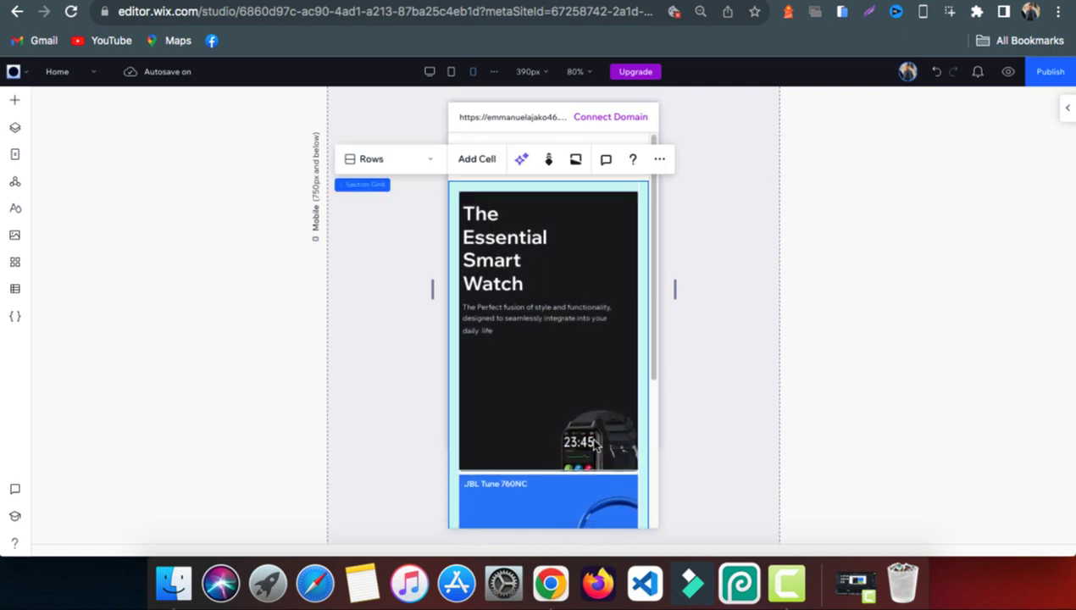
Move the watch image up so it sits fully inside the dark container below the description, and enlarge it slightly.
{"action": "left_click", "coordinate": [585, 433]}
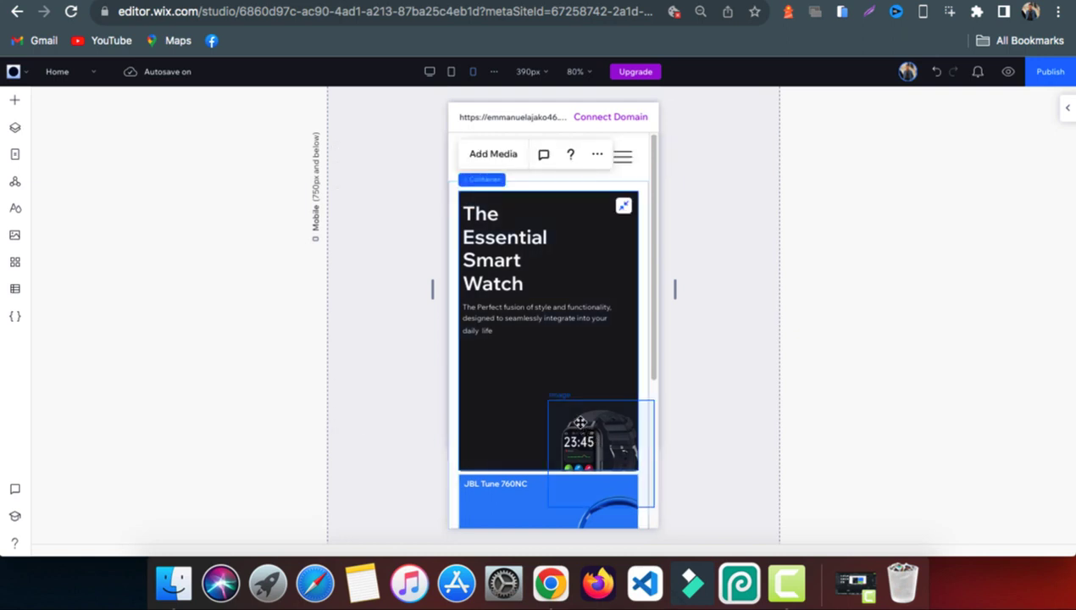
{"action": "left_click", "coordinate": [581, 432]}
{"action": "left_click_drag", "start_coordinate": [580, 421], "coordinate": [561, 376]}
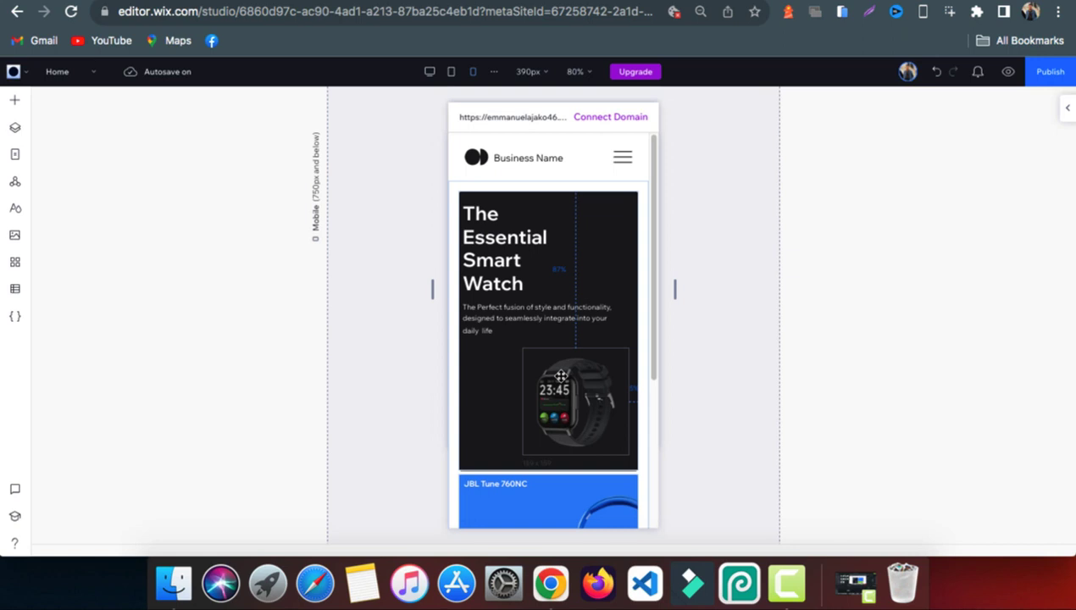
{"action": "left_click", "coordinate": [599, 376]}
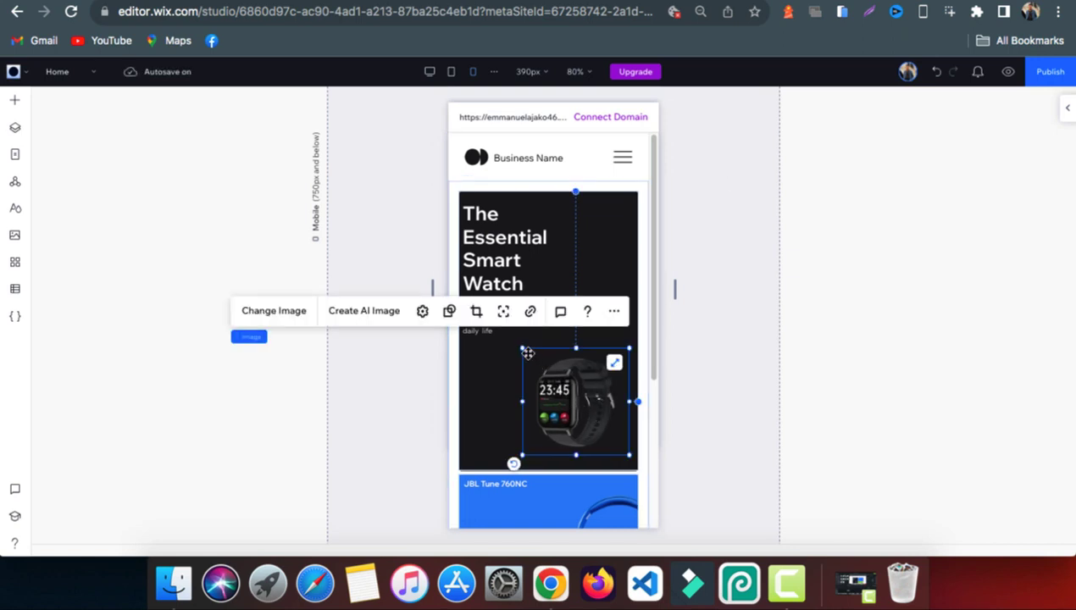
{"action": "left_click_drag", "start_coordinate": [522, 347], "coordinate": [518, 345]}
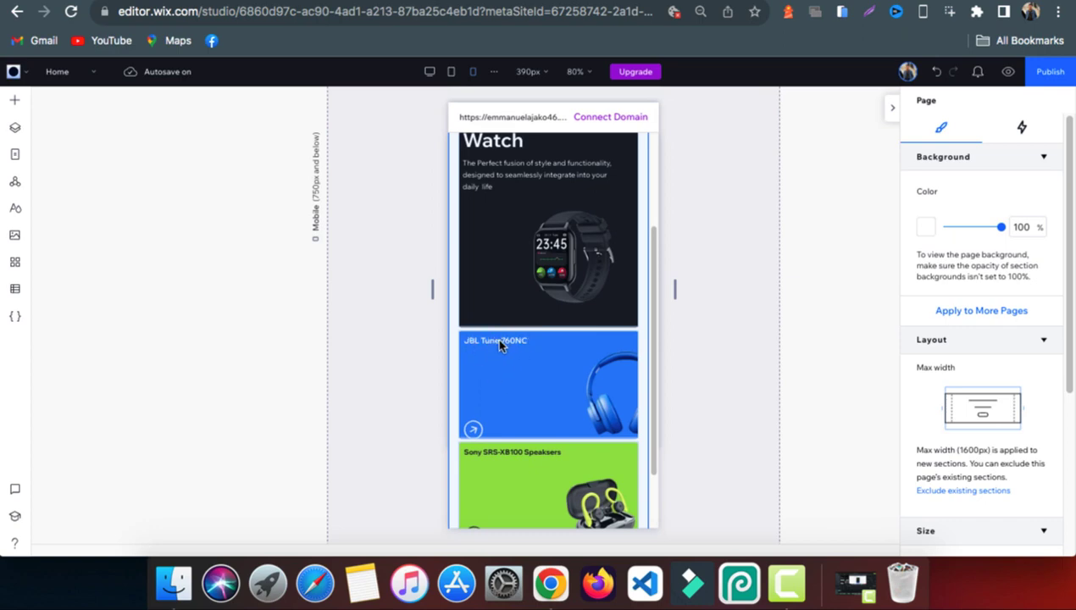
Set the JBL Tune 760NC title's responsive behavior to Fixed and move the blue container's arrow icon to X 17, Y 142.
{"action": "left_click", "coordinate": [494, 339]}
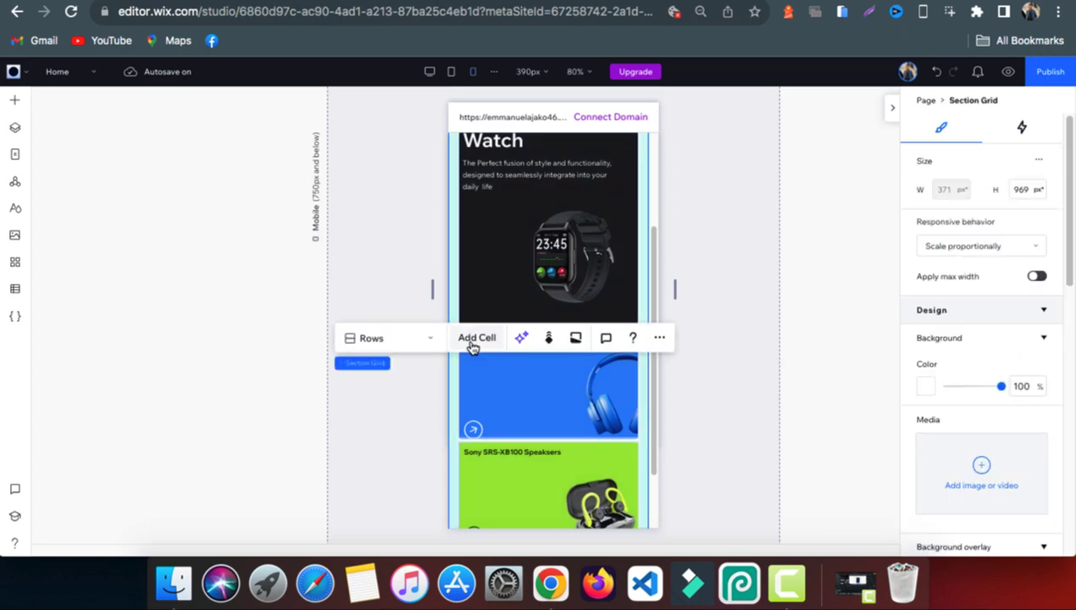
{"action": "left_click", "coordinate": [770, 292]}
{"action": "left_click", "coordinate": [480, 340]}
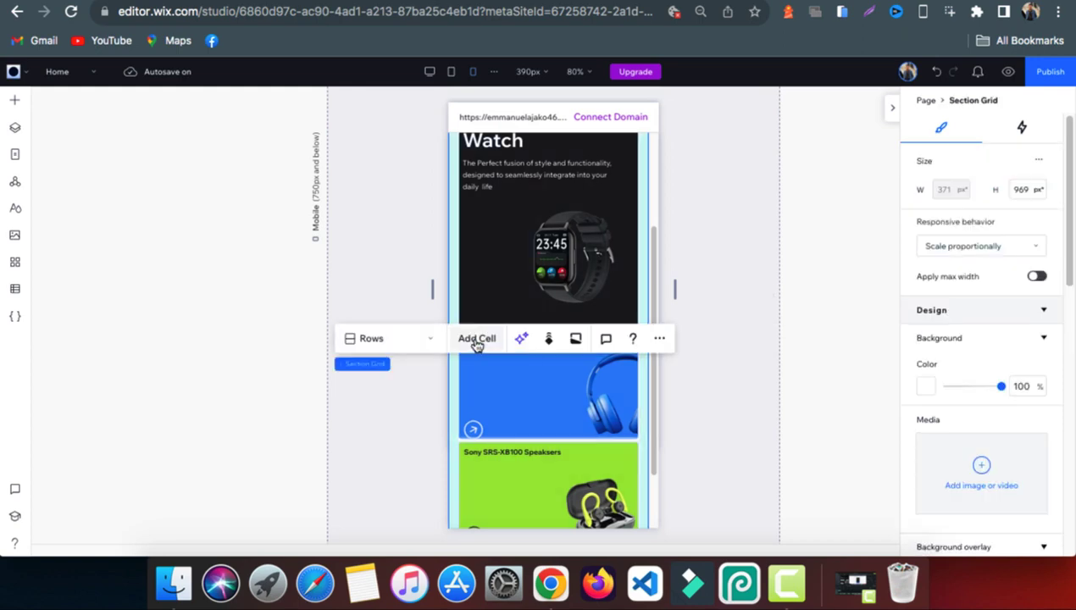
{"action": "left_click", "coordinate": [497, 372]}
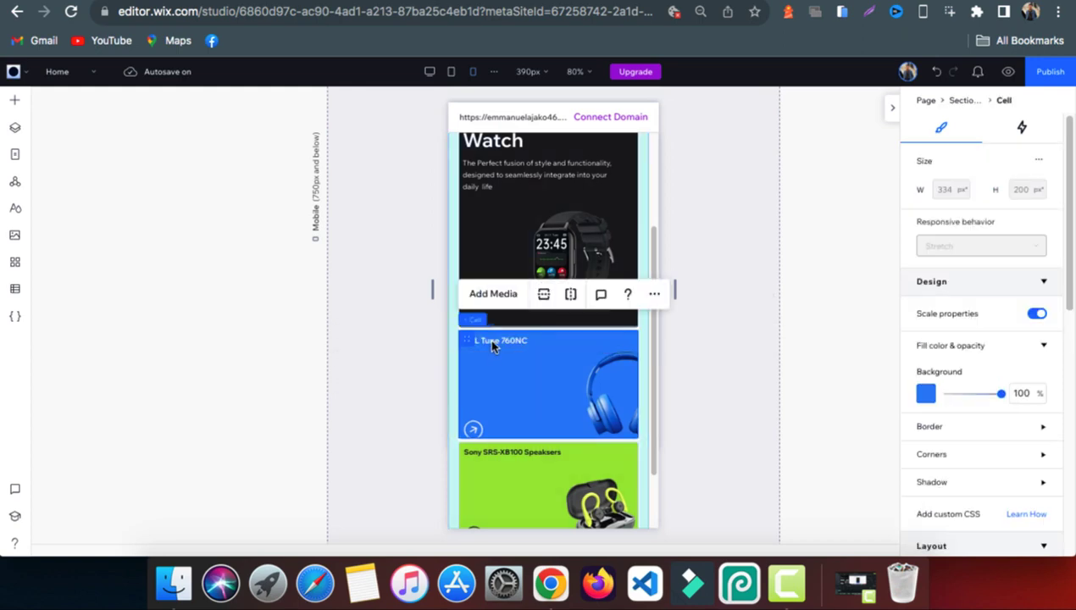
{"action": "left_click", "coordinate": [492, 340]}
{"action": "left_click", "coordinate": [506, 340]}
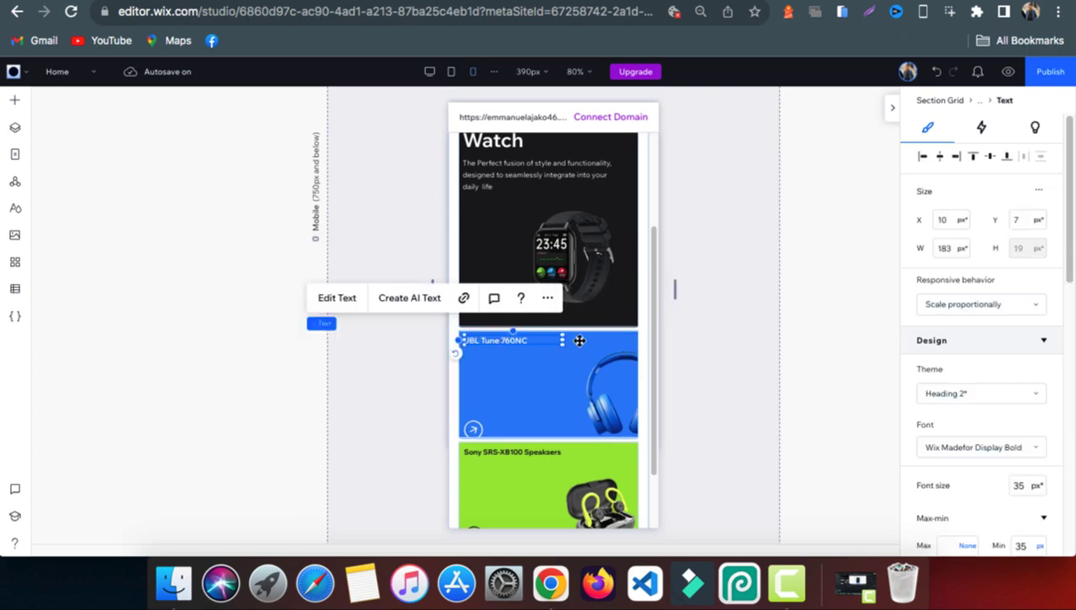
{"action": "left_click", "coordinate": [962, 311]}
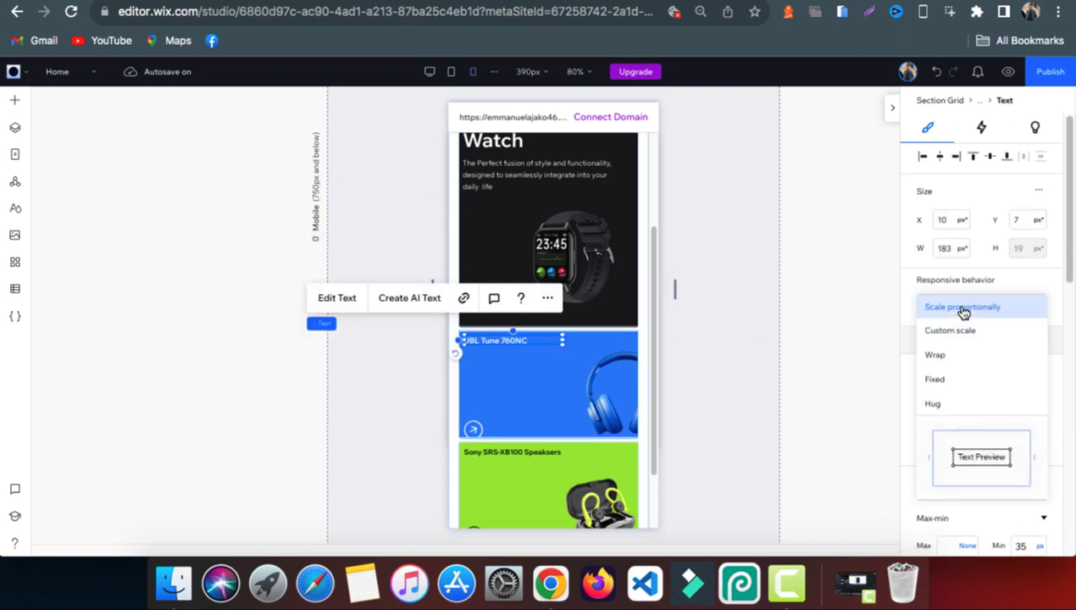
{"action": "left_click", "coordinate": [938, 379]}
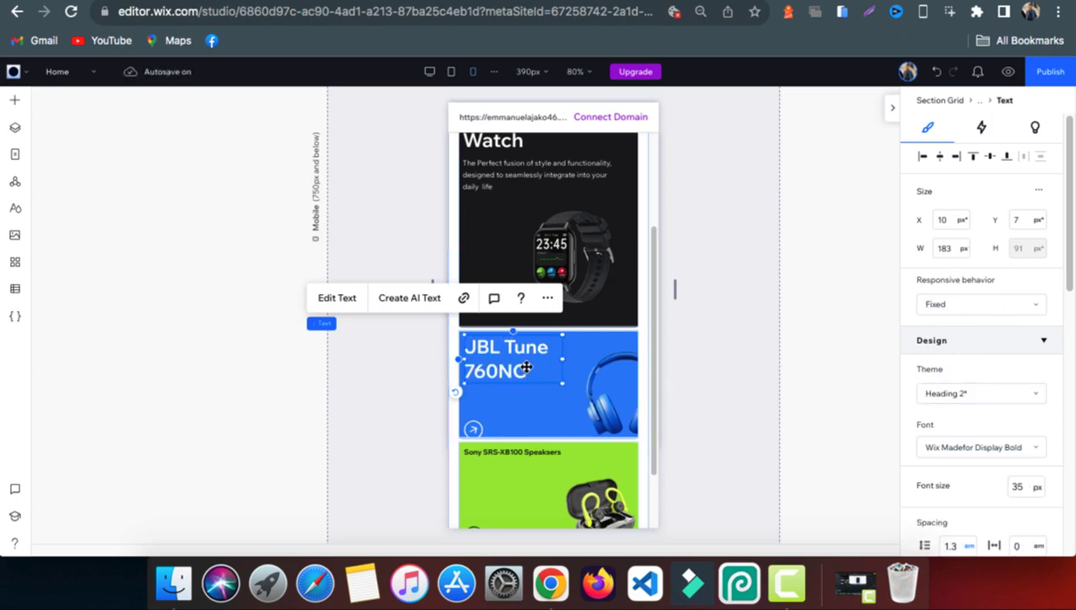
{"action": "left_click", "coordinate": [466, 425]}
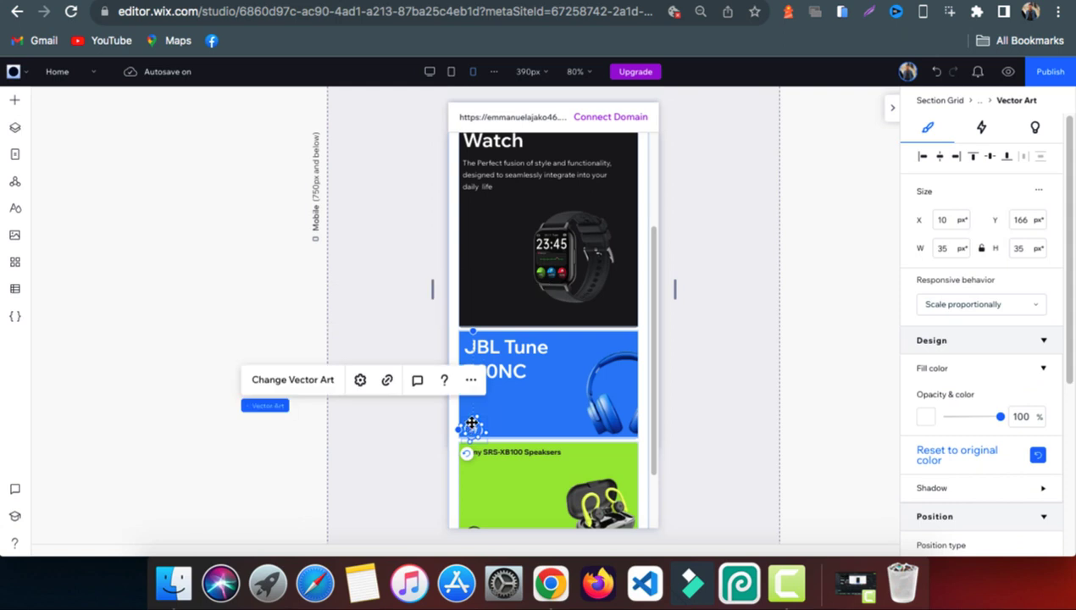
{"action": "left_click_drag", "start_coordinate": [470, 423], "coordinate": [475, 416]}
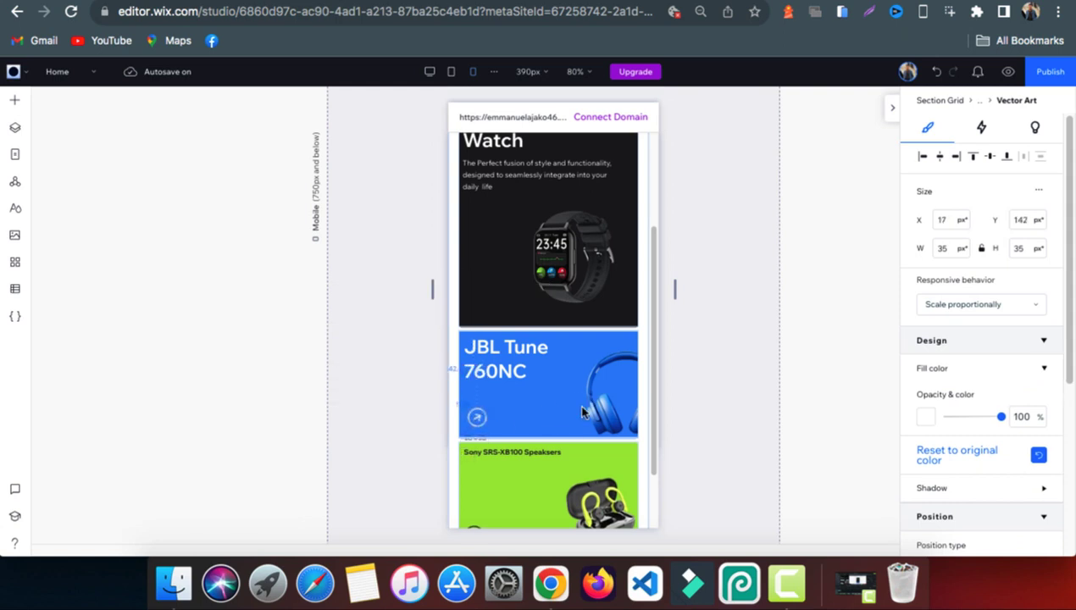
Set the responsive behavior of the Sony speakers title in the green container to Fixed.
{"action": "scroll", "coordinate": [519, 392], "scroll_direction": "down", "scroll_amount": 2}
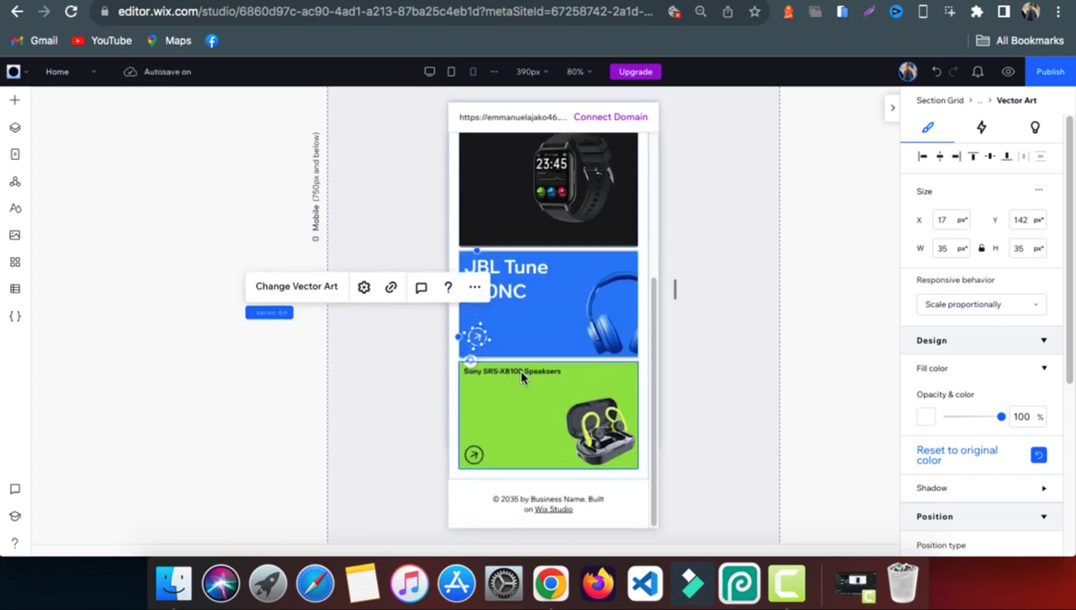
{"action": "left_click", "coordinate": [510, 375]}
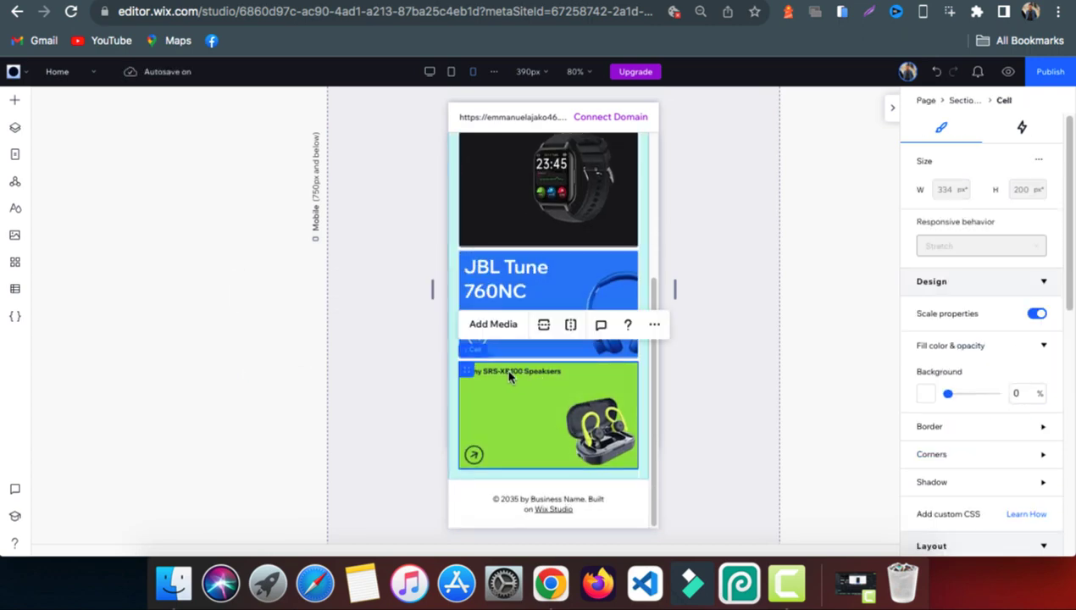
{"action": "left_click", "coordinate": [527, 370]}
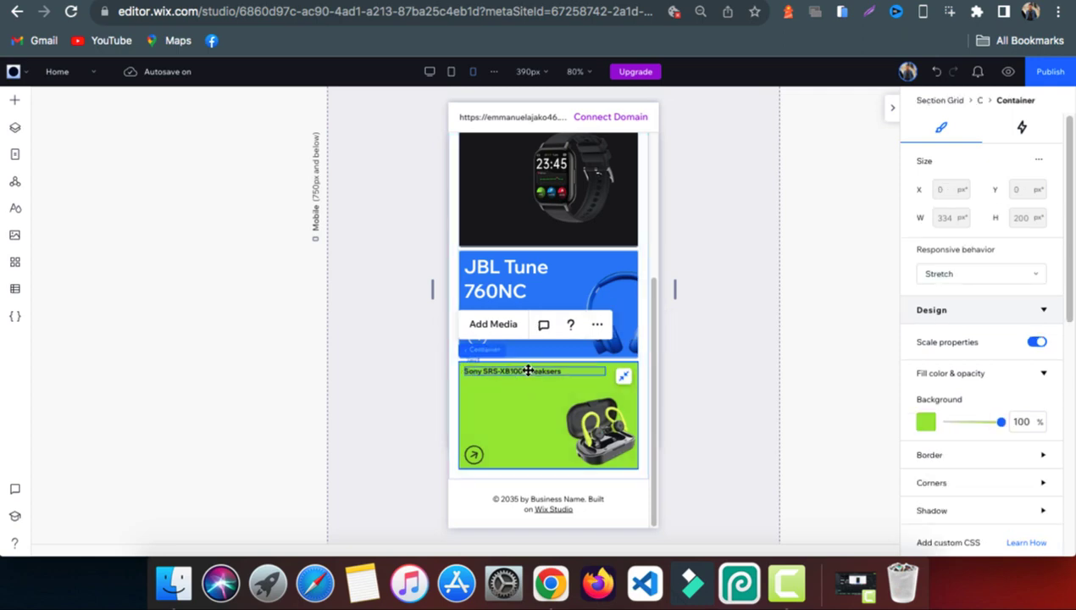
{"action": "left_click", "coordinate": [521, 371]}
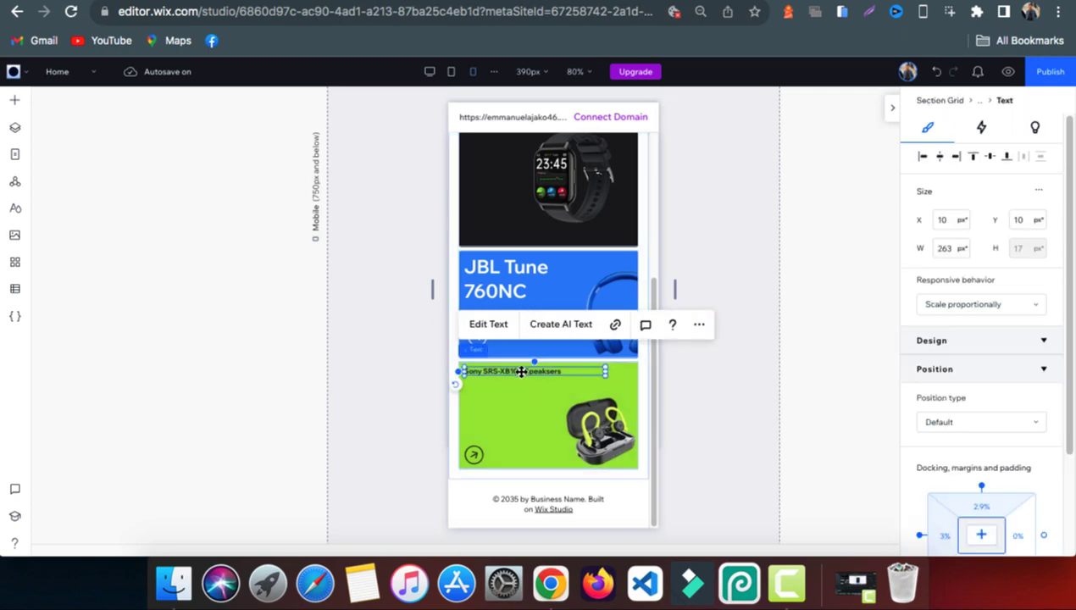
{"action": "left_click", "coordinate": [932, 306]}
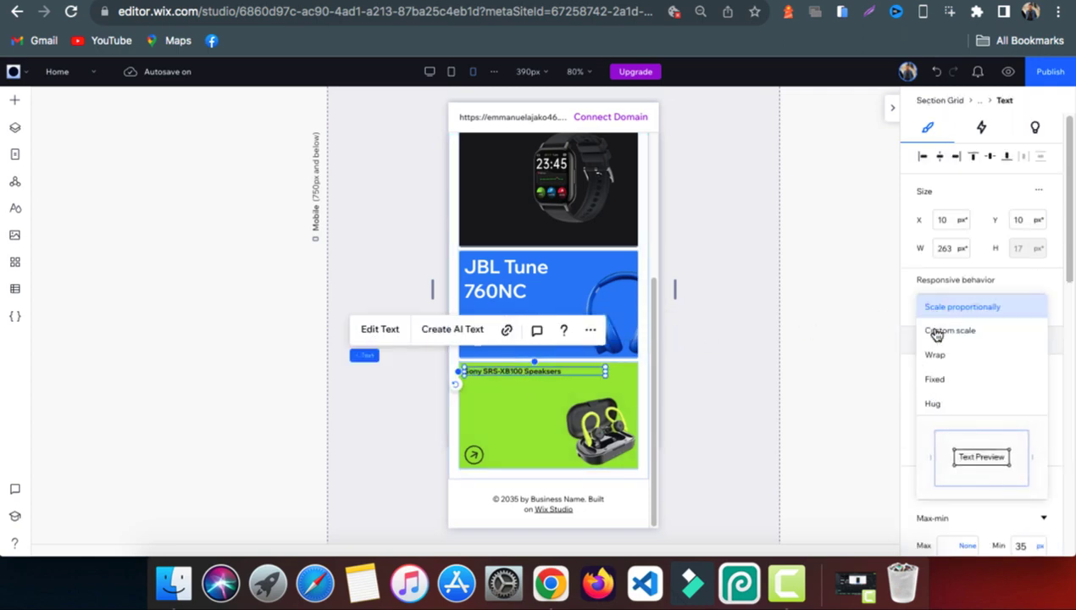
{"action": "left_click", "coordinate": [942, 381]}
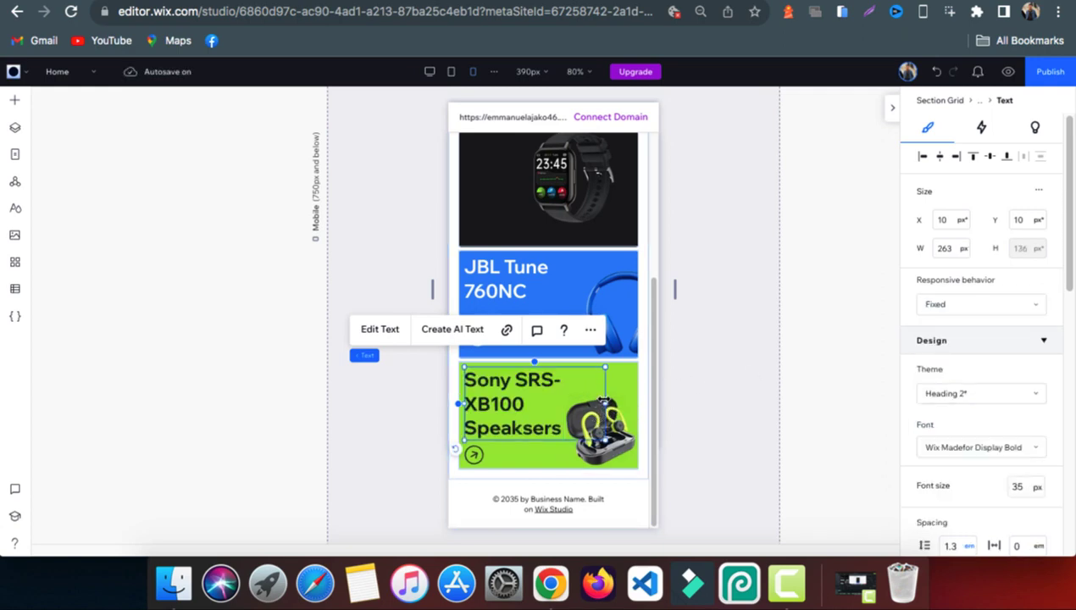
Narrow the Sony title's text box to 240 px and set its font size to 30 px.
{"action": "left_click_drag", "start_coordinate": [604, 403], "coordinate": [591, 400]}
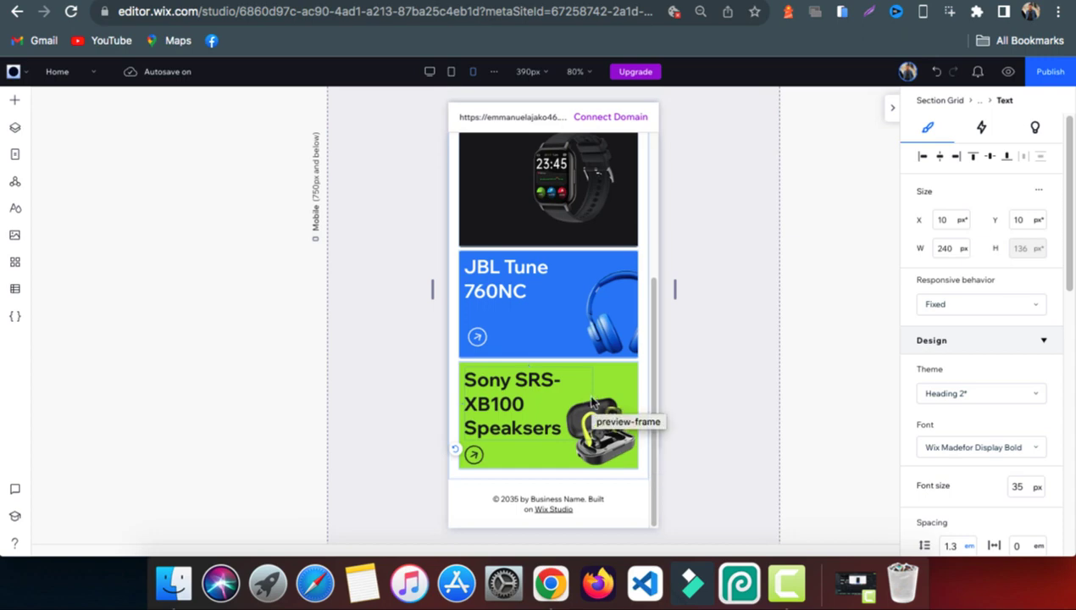
{"action": "left_click", "coordinate": [1024, 486]}
{"action": "type", "text": "30"}
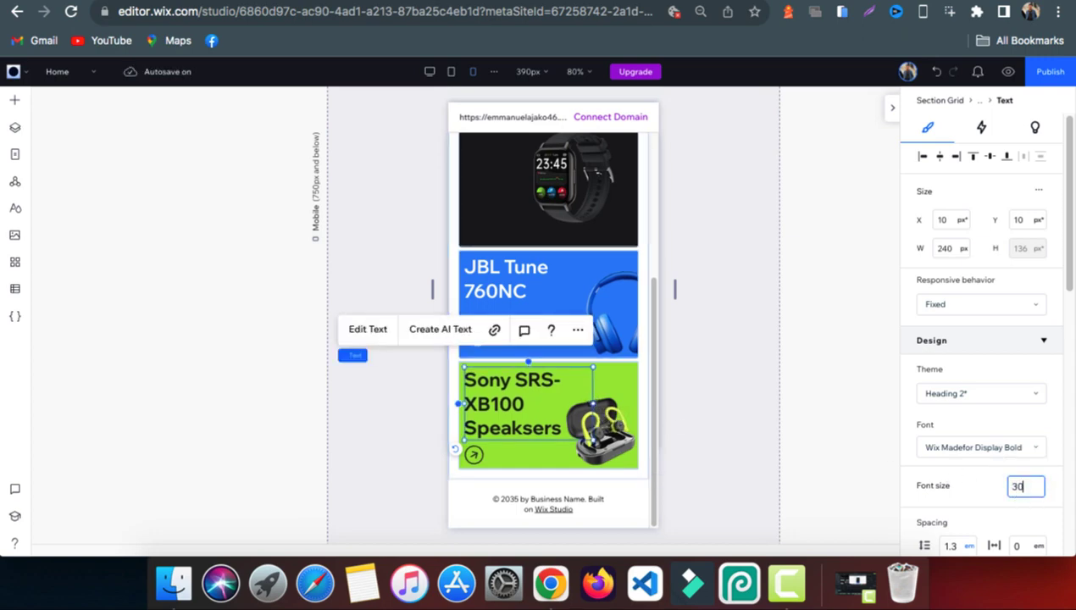
{"action": "key", "text": "Return"}
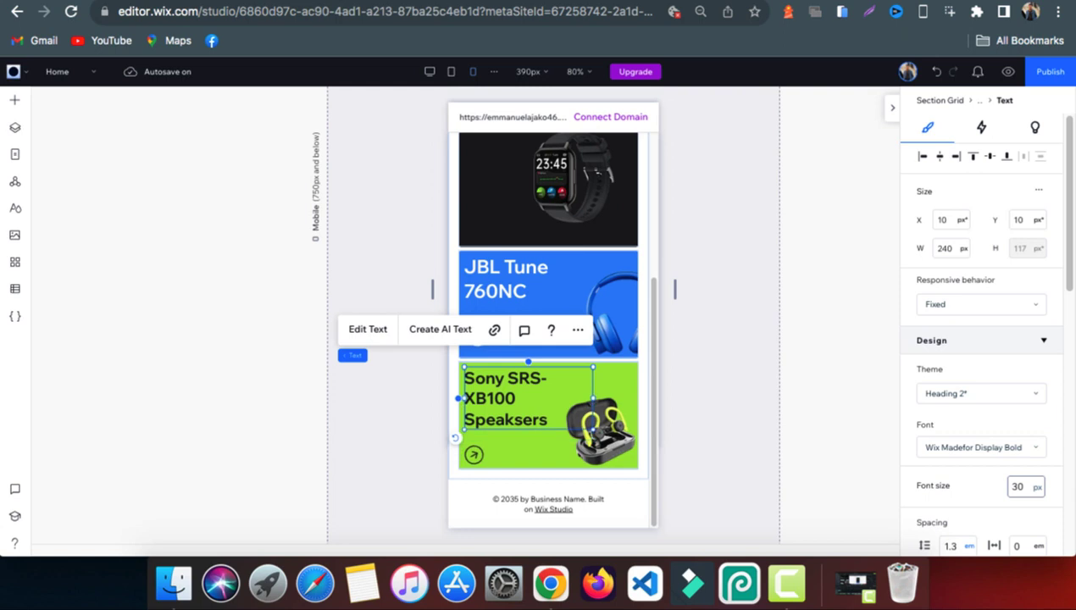
Set the corner radius of the green Sony container to 20 px on all corners.
{"action": "left_click", "coordinate": [552, 458]}
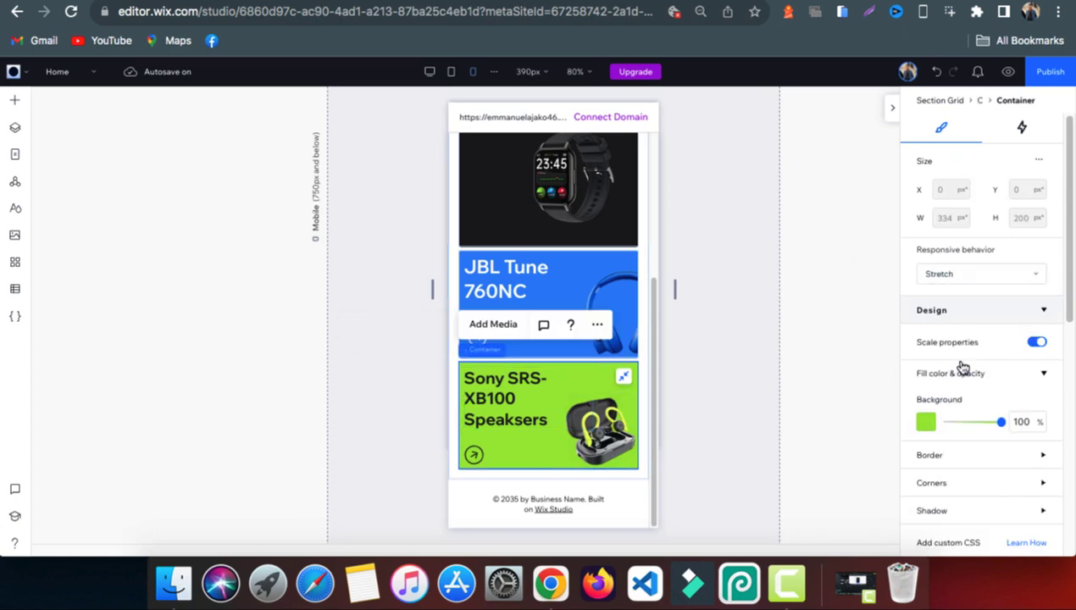
{"action": "scroll", "coordinate": [956, 372], "scroll_direction": "down", "scroll_amount": 3}
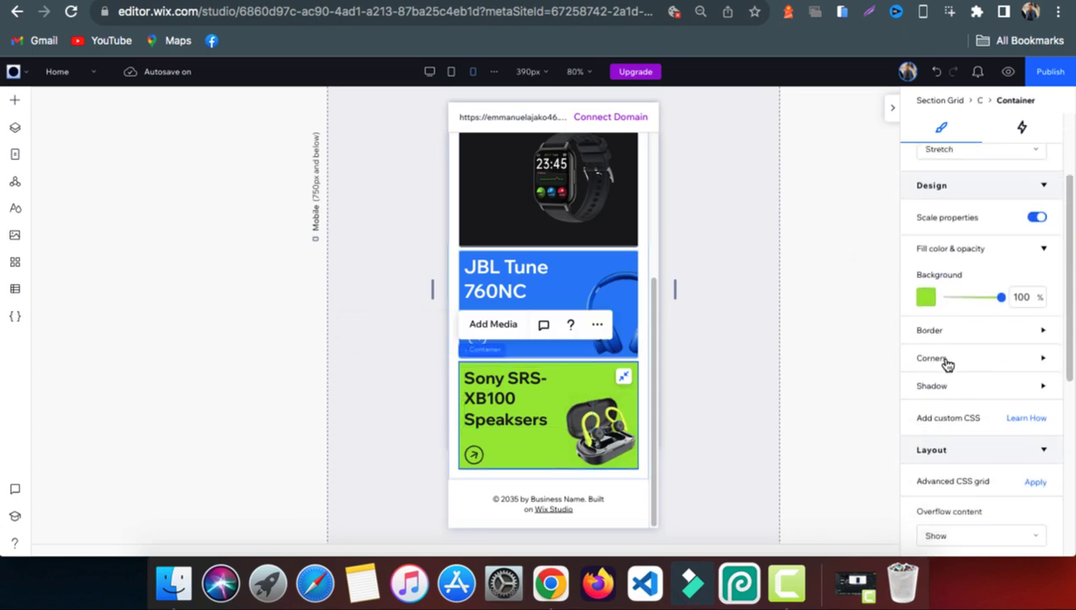
{"action": "left_click", "coordinate": [943, 362]}
{"action": "left_click", "coordinate": [924, 405]}
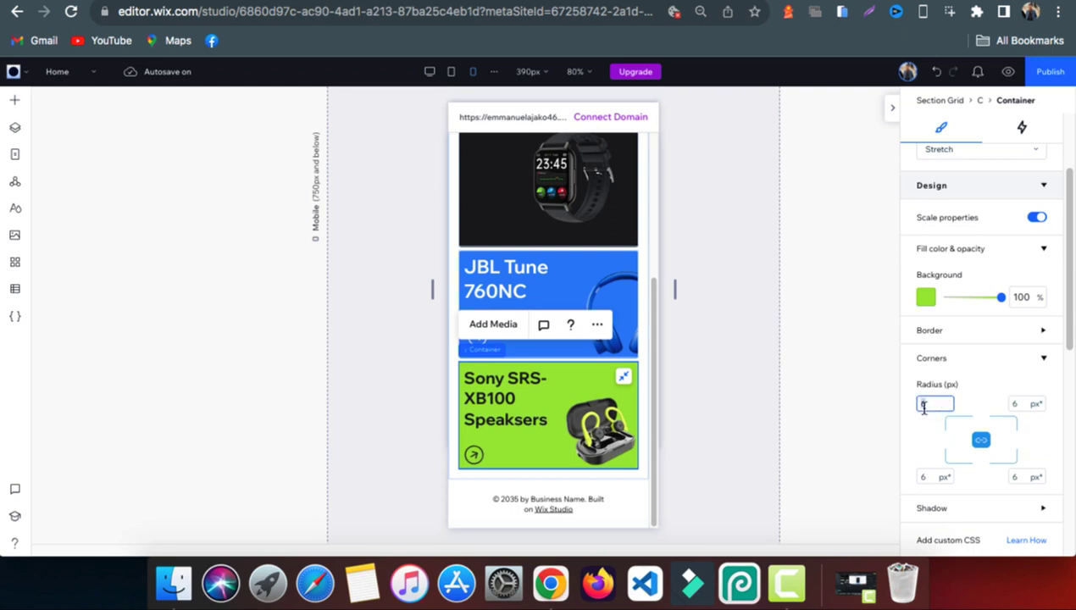
{"action": "key", "text": "Return"}
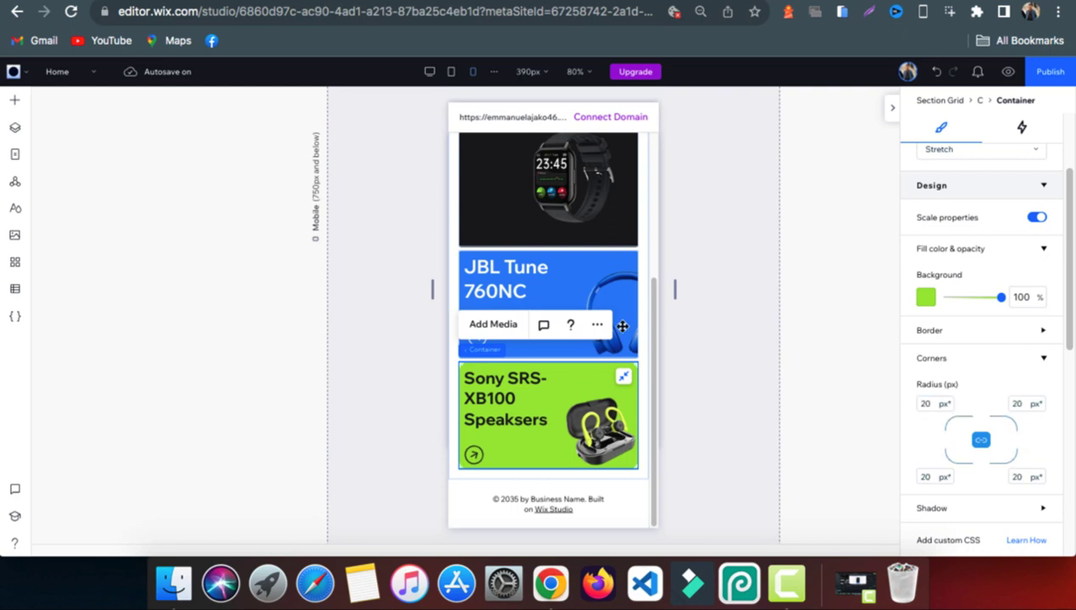
Set the corner radius of the blue JBL headphones cell to 20 px on all corners.
{"action": "left_click", "coordinate": [576, 267]}
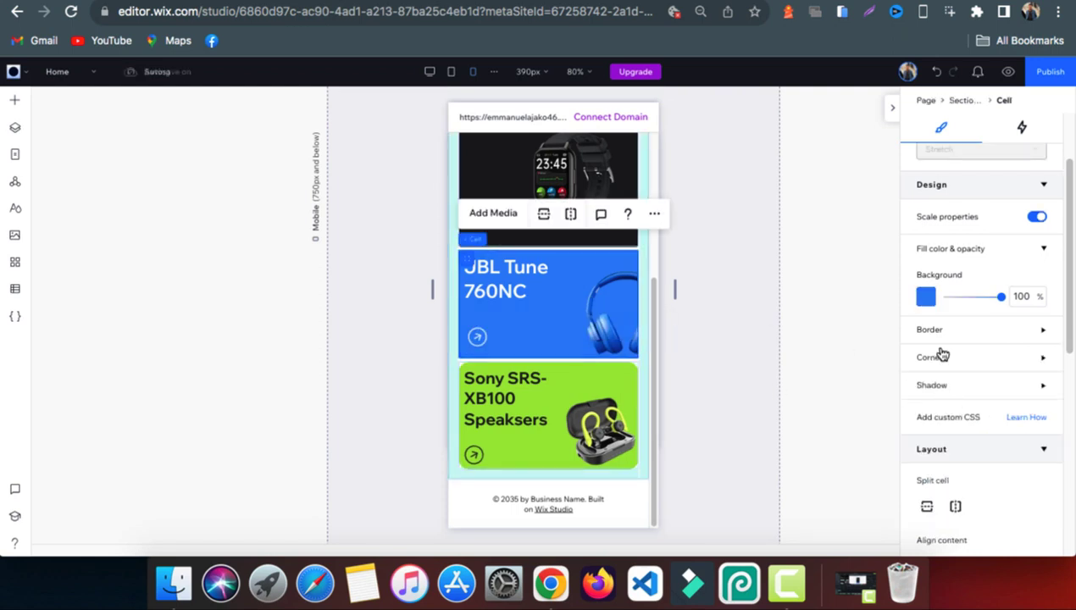
{"action": "left_click", "coordinate": [925, 405]}
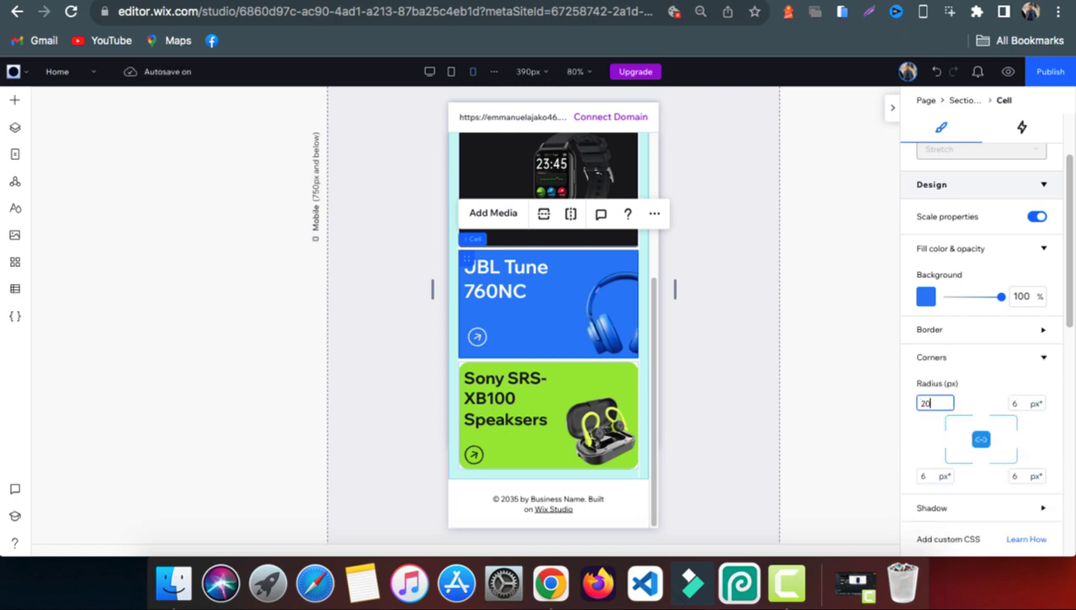
{"action": "type", "text": "20"}
{"action": "key", "text": "Return"}
Set the corner radius of the cell holding the dark smart watch container to 20 px on all corners.
{"action": "scroll", "coordinate": [554, 297], "scroll_direction": "up", "scroll_amount": 3}
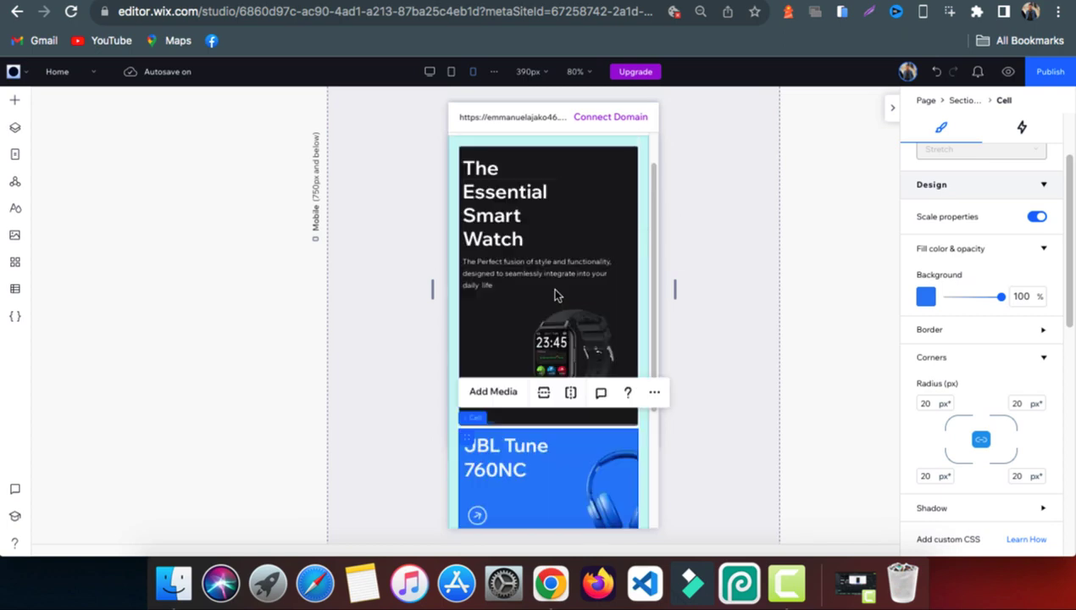
{"action": "scroll", "coordinate": [554, 254], "scroll_direction": "up", "scroll_amount": 2}
{"action": "left_click", "coordinate": [552, 212]}
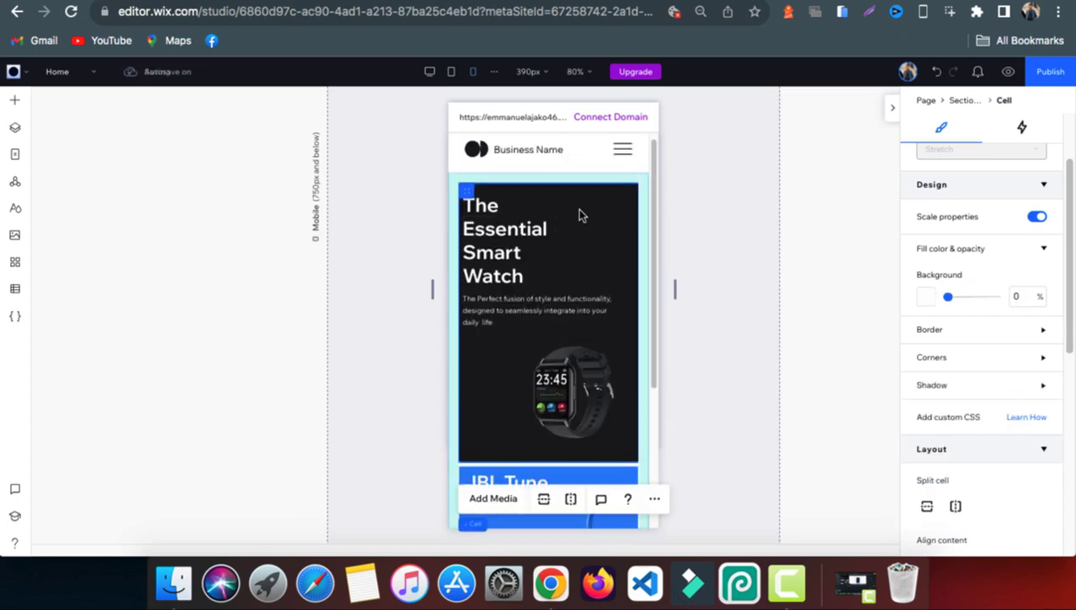
{"action": "left_click", "coordinate": [939, 357]}
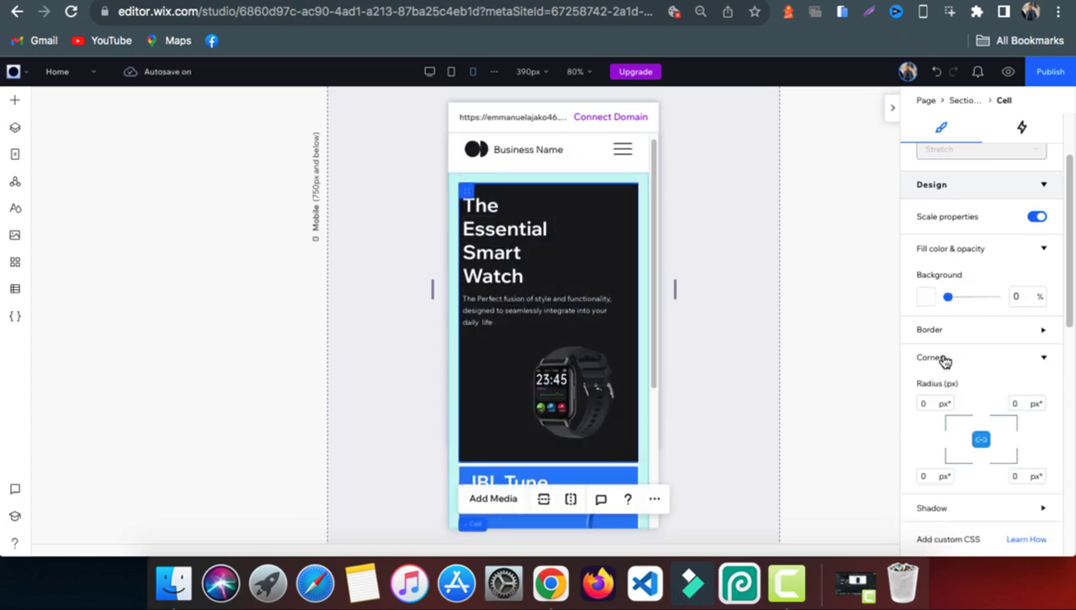
{"action": "left_click", "coordinate": [926, 406]}
{"action": "key", "text": "Return"}
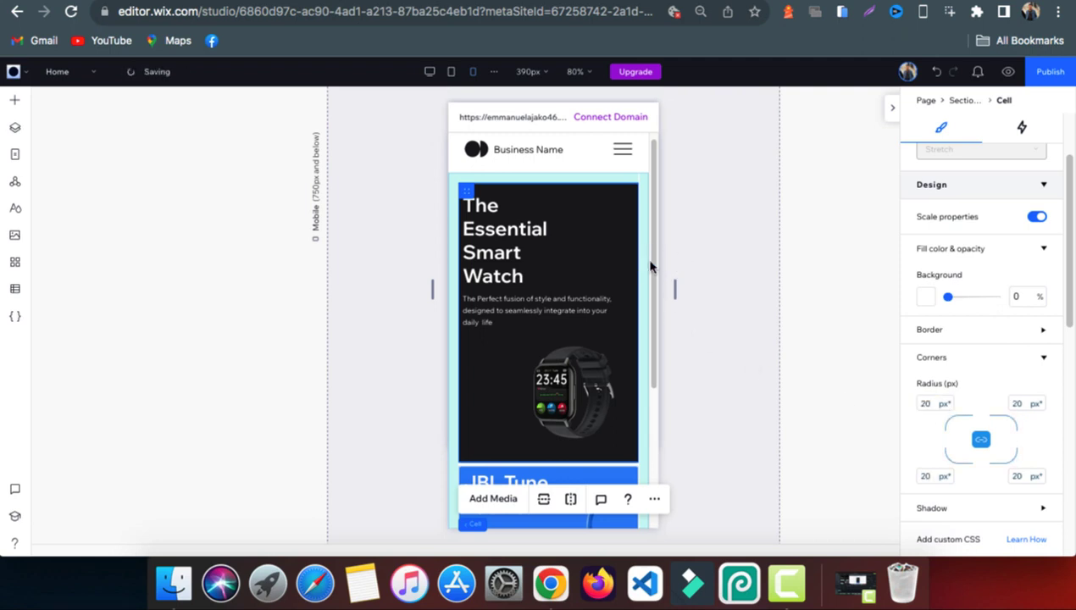
{"action": "left_click", "coordinate": [666, 233]}
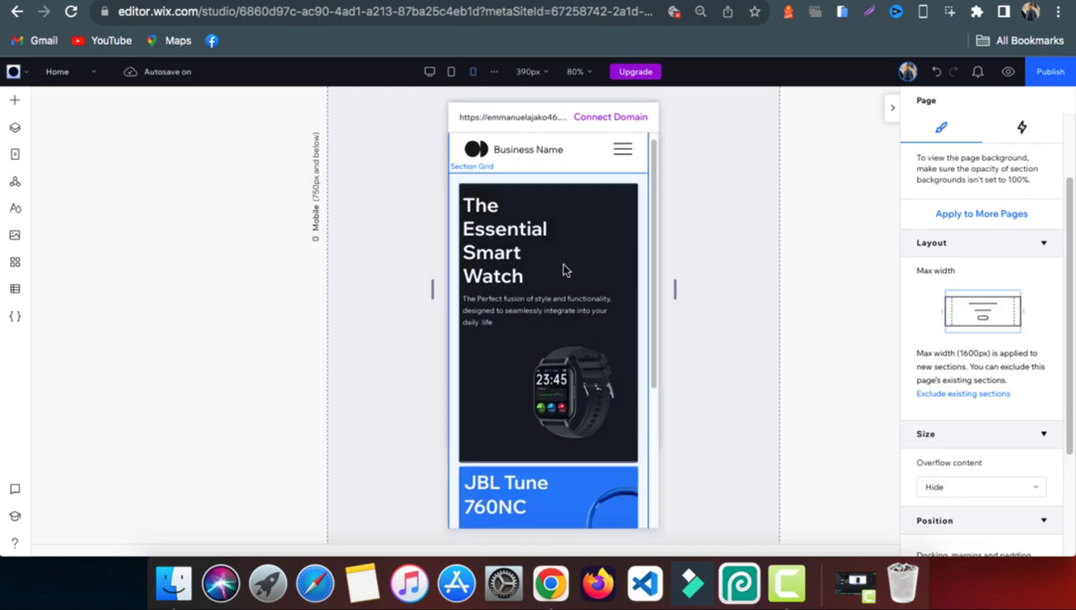
Set the section grid's vertical gap between rows to 10 px and check the spacing of the stacked cells.
{"action": "scroll", "coordinate": [591, 325], "scroll_direction": "down", "scroll_amount": 2}
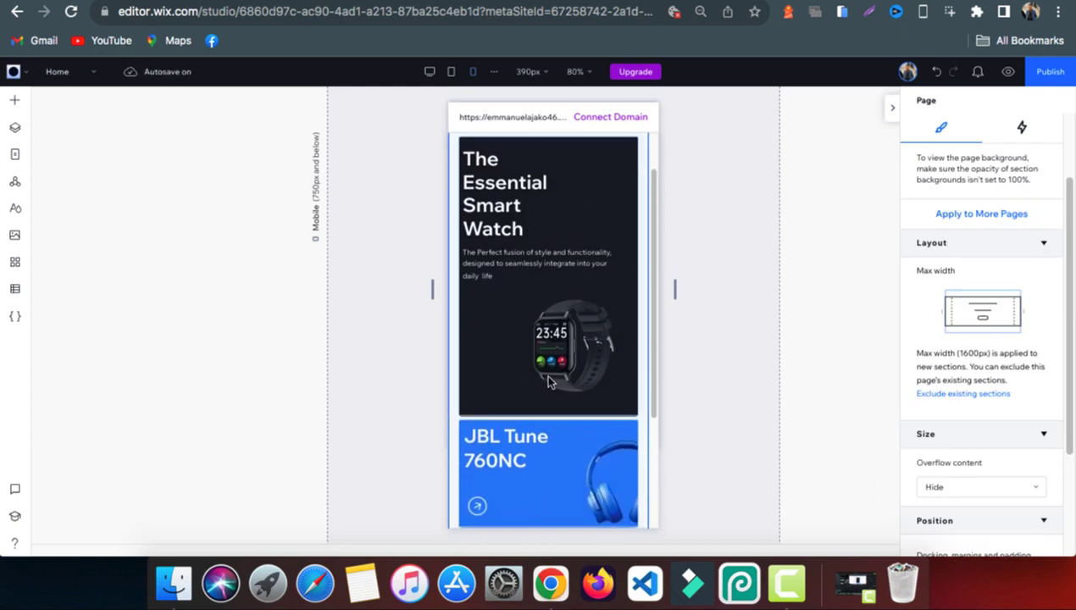
{"action": "scroll", "coordinate": [621, 229], "scroll_direction": "up", "scroll_amount": 2}
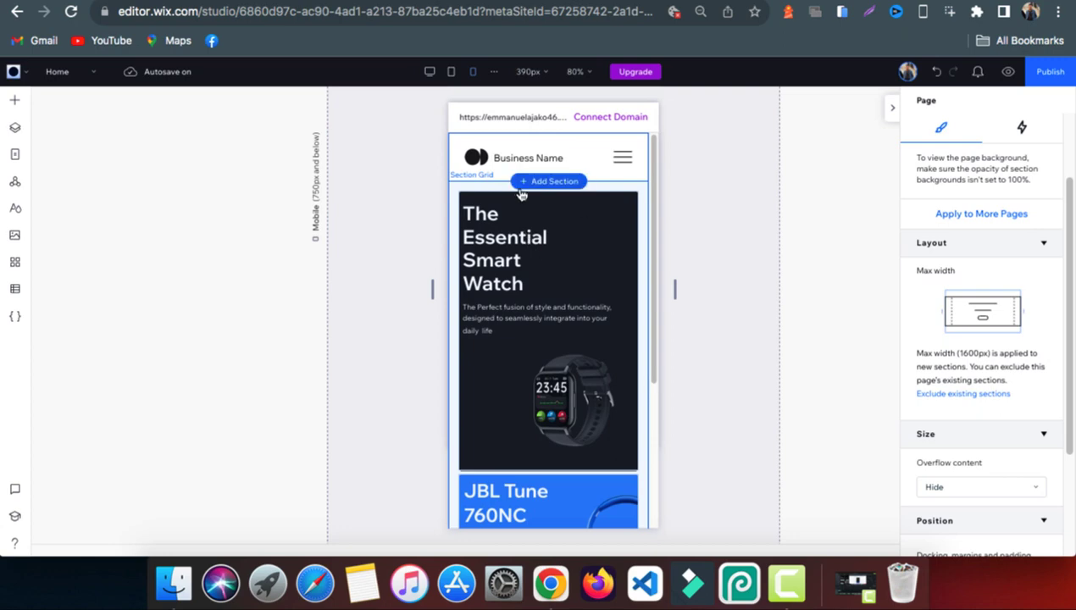
{"action": "left_click", "coordinate": [455, 191]}
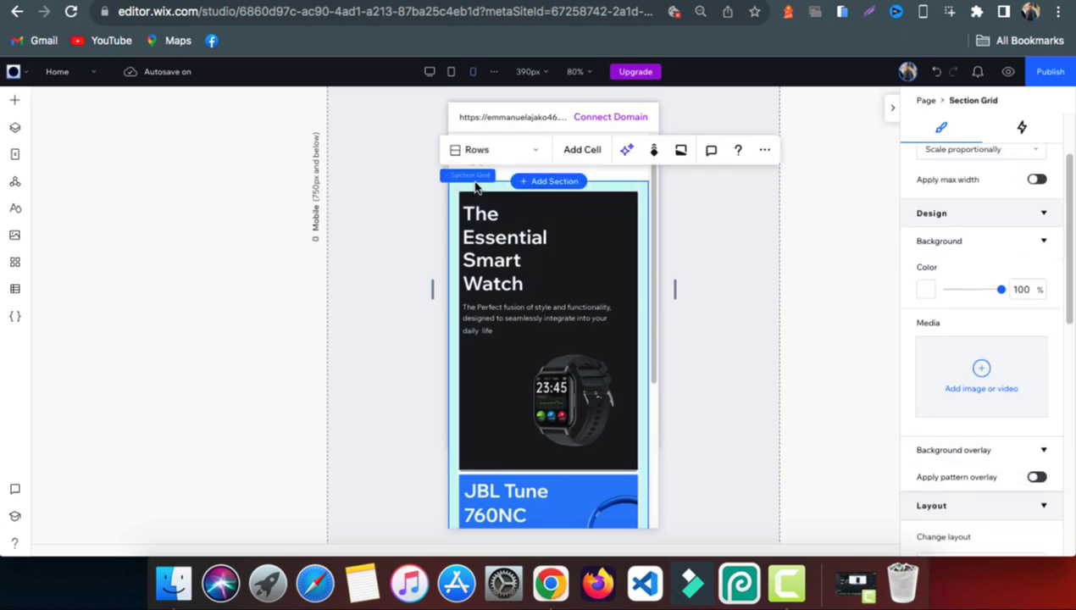
{"action": "scroll", "coordinate": [990, 356], "scroll_direction": "down", "scroll_amount": 5}
{"action": "scroll", "coordinate": [991, 376], "scroll_direction": "down", "scroll_amount": 2}
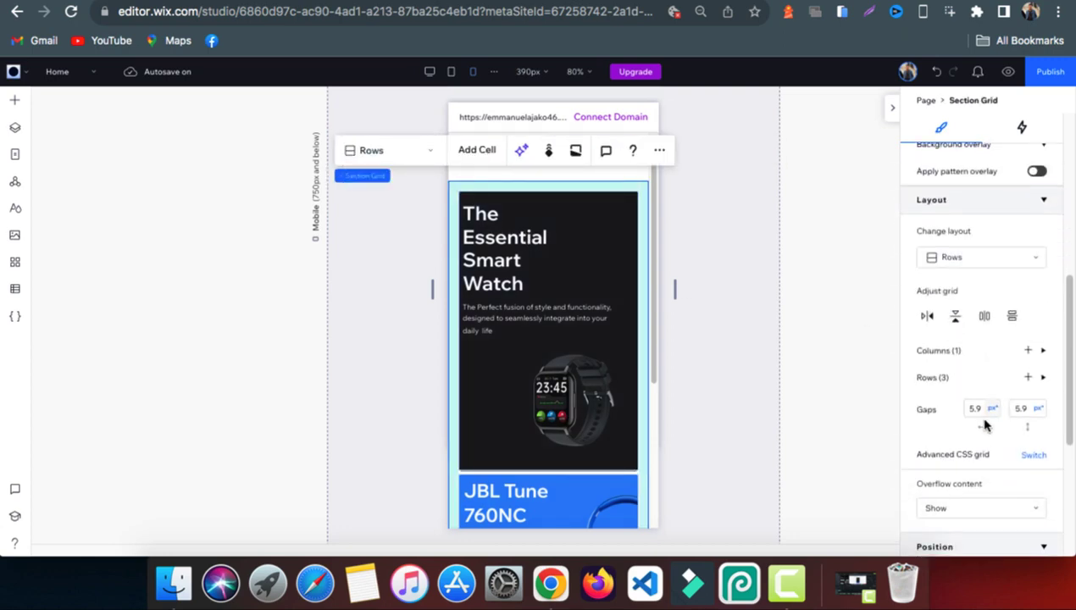
{"action": "left_click", "coordinate": [1021, 409]}
{"action": "key", "text": "Return"}
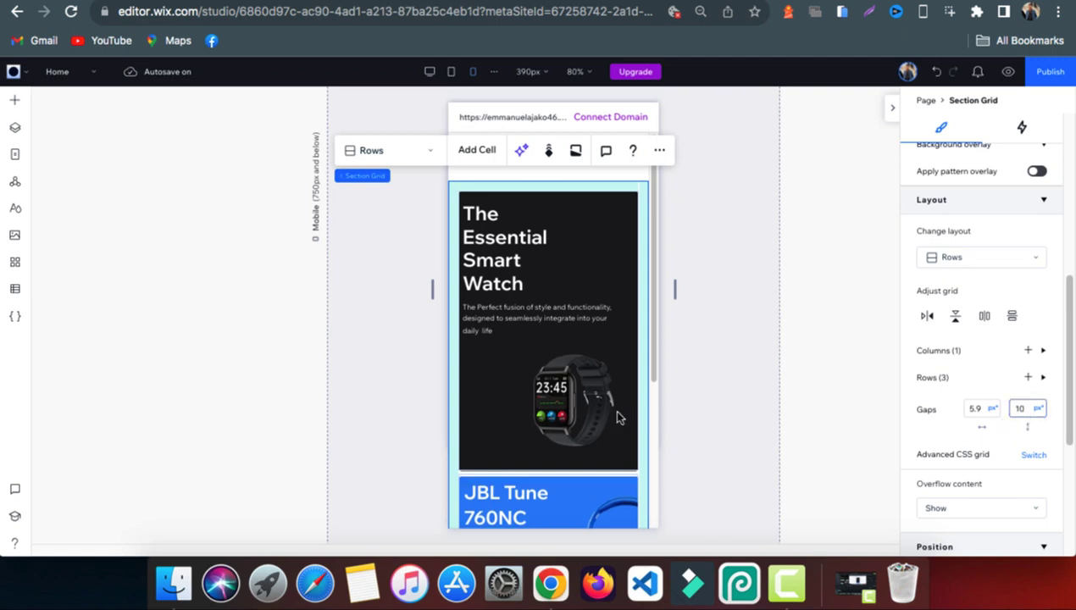
{"action": "left_click", "coordinate": [1019, 409]}
{"action": "type", "text": "10"}
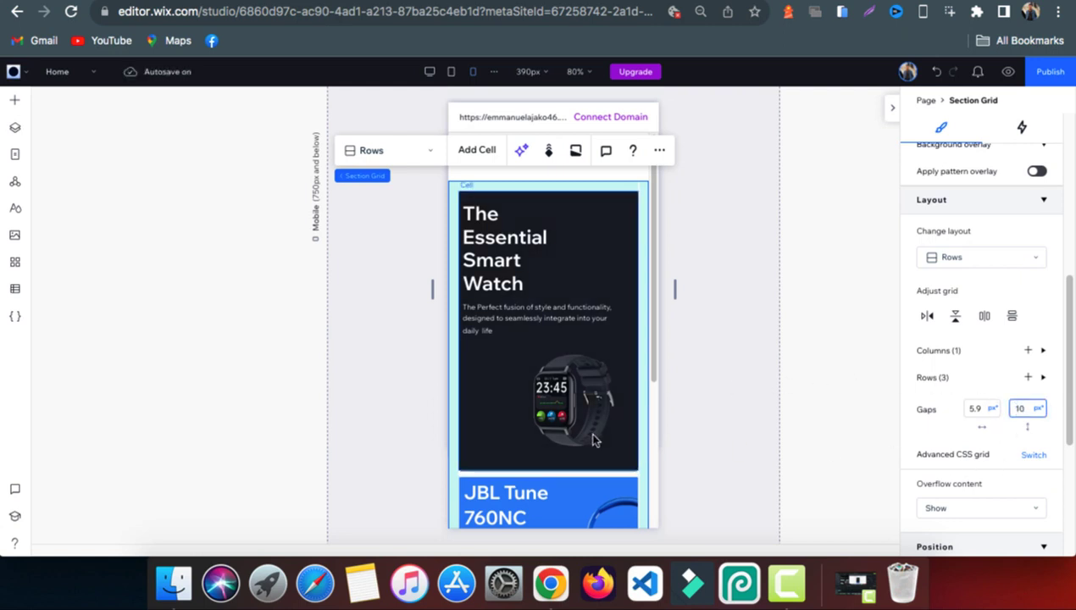
{"action": "scroll", "coordinate": [596, 439], "scroll_direction": "down", "scroll_amount": 3}
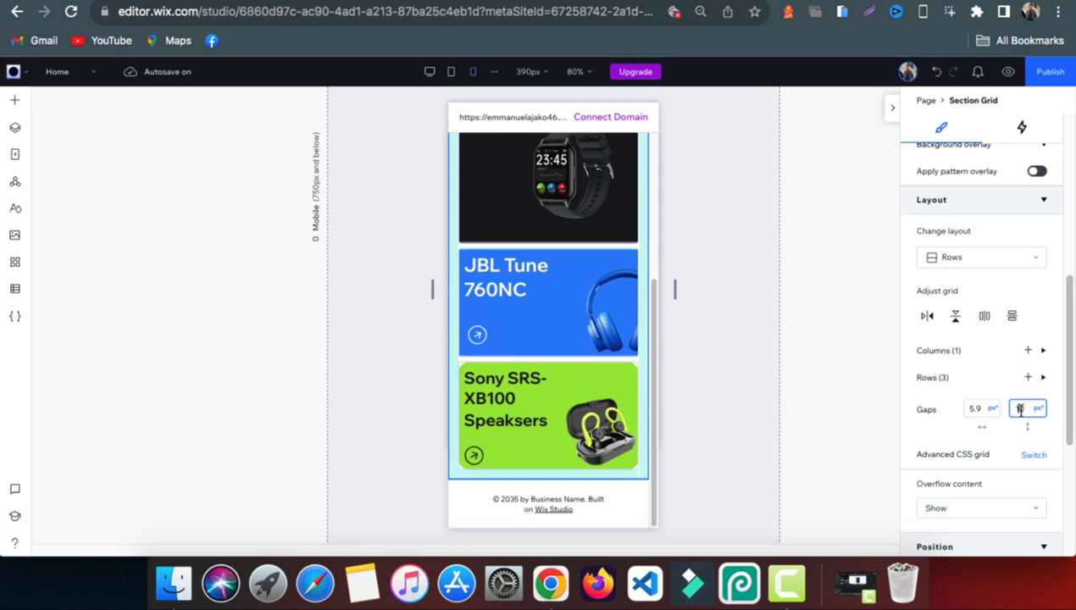
Set the section grid's vertical gap between rows to 20 px and check the spacing of the stacked mobile cells.
{"action": "key", "text": "Return"}
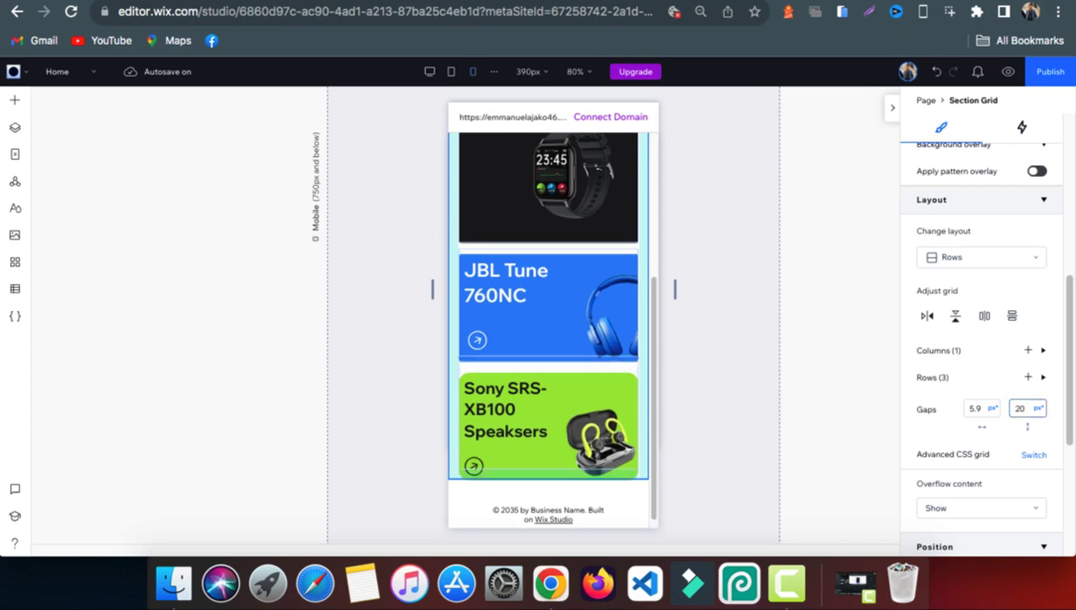
{"action": "scroll", "coordinate": [542, 317], "scroll_direction": "up", "scroll_amount": 4}
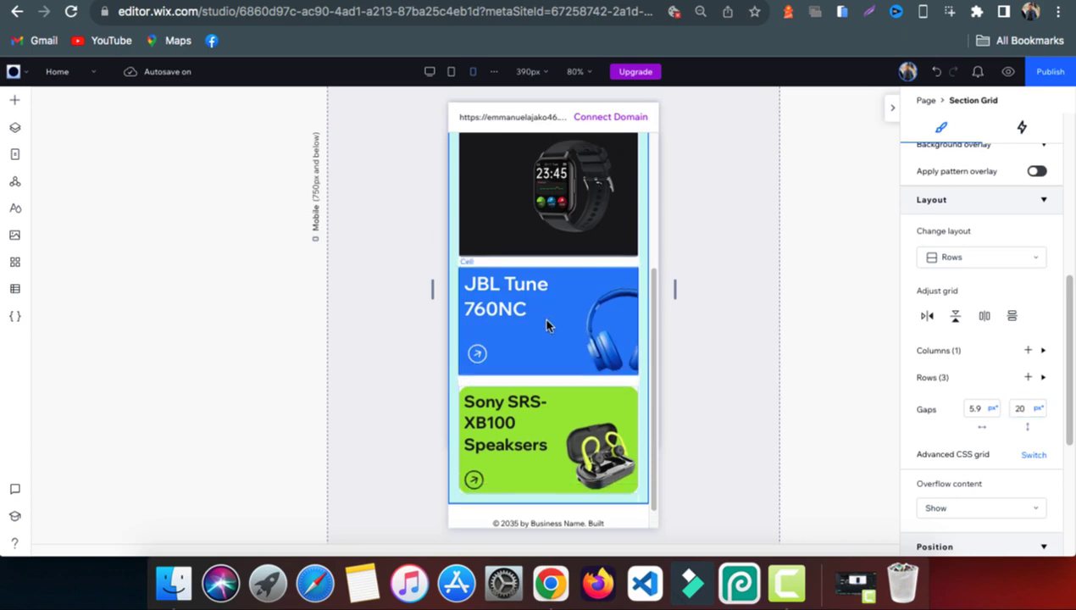
{"action": "scroll", "coordinate": [564, 294], "scroll_direction": "up", "scroll_amount": 2}
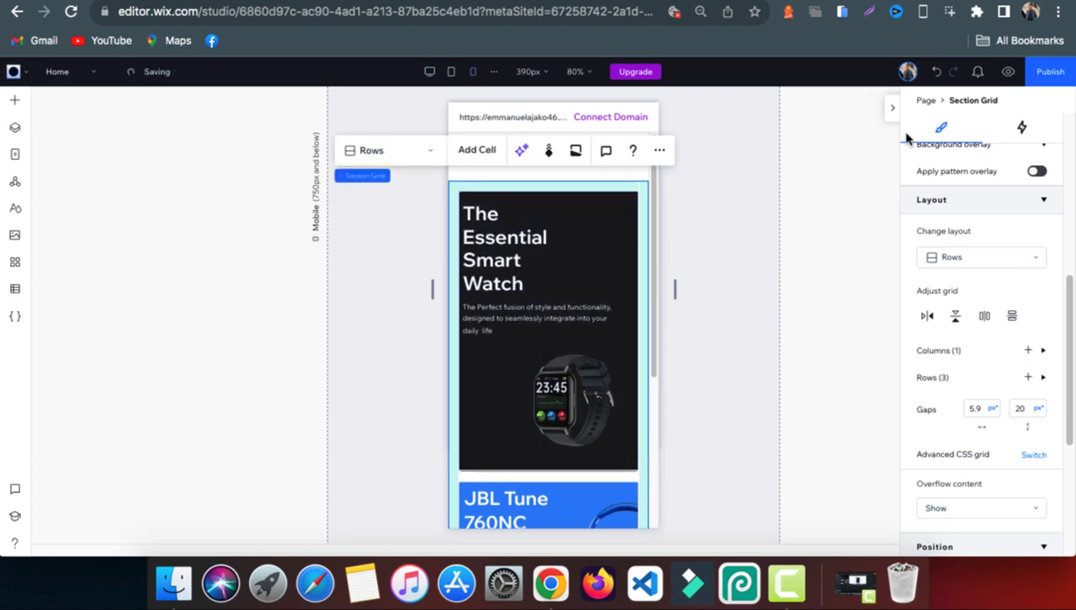
Preview the site at mobile size and review the stacked smart watch, JBL and Sony cells.
{"action": "left_click", "coordinate": [1006, 76]}
{"action": "scroll", "coordinate": [532, 383], "scroll_direction": "down", "scroll_amount": 5}
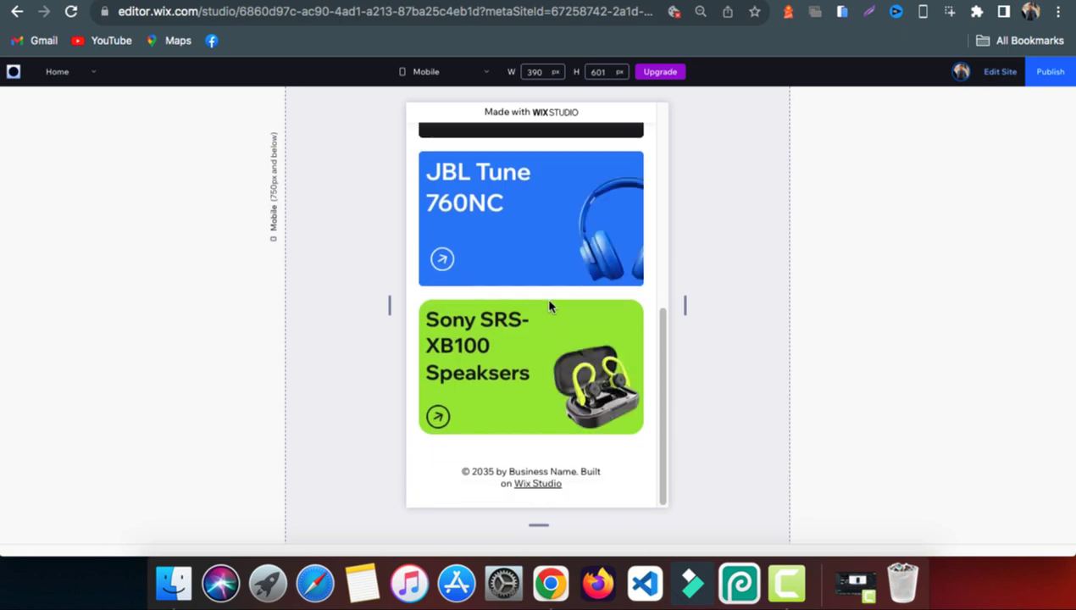
{"action": "scroll", "coordinate": [551, 288], "scroll_direction": "up", "scroll_amount": 3}
{"action": "scroll", "coordinate": [552, 284], "scroll_direction": "up", "scroll_amount": 2}
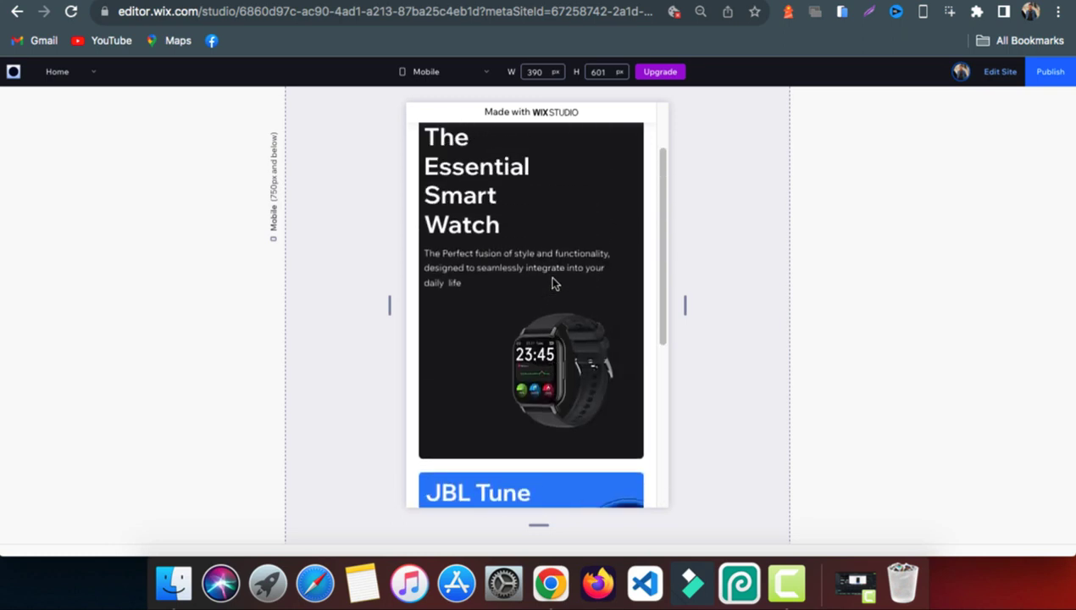
{"action": "scroll", "coordinate": [555, 266], "scroll_direction": "up", "scroll_amount": 2}
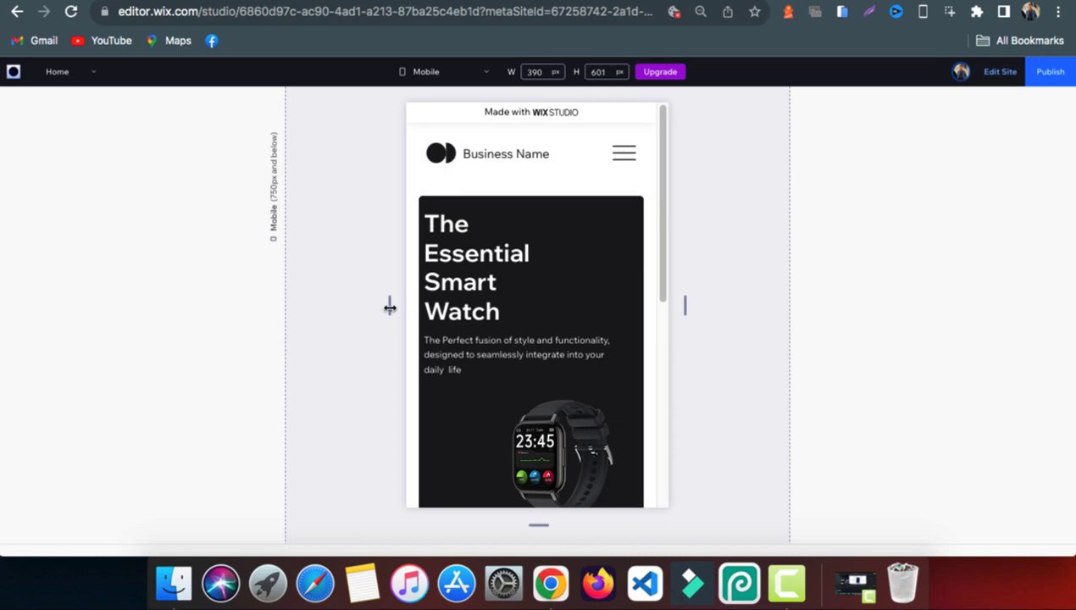
Widen the preview to a desktop width of about 1219 px and review the three-cell hero layout.
{"action": "left_click_drag", "start_coordinate": [389, 305], "coordinate": [168, 312]}
{"action": "scroll", "coordinate": [708, 266], "scroll_direction": "down", "scroll_amount": 3}
{"action": "scroll", "coordinate": [707, 266], "scroll_direction": "down", "scroll_amount": 1}
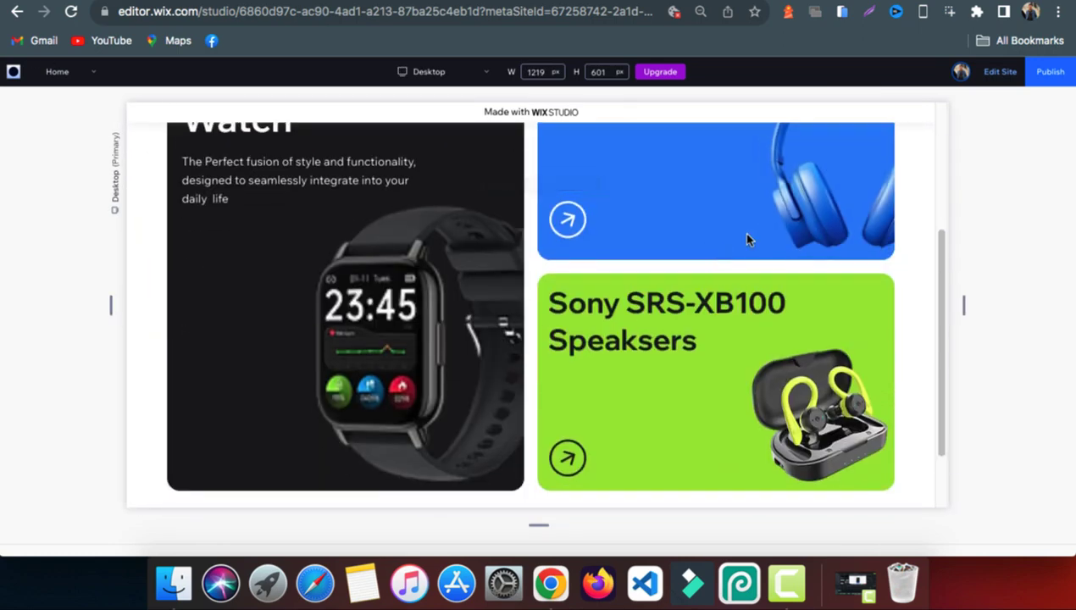
{"action": "scroll", "coordinate": [694, 289], "scroll_direction": "up", "scroll_amount": 5}
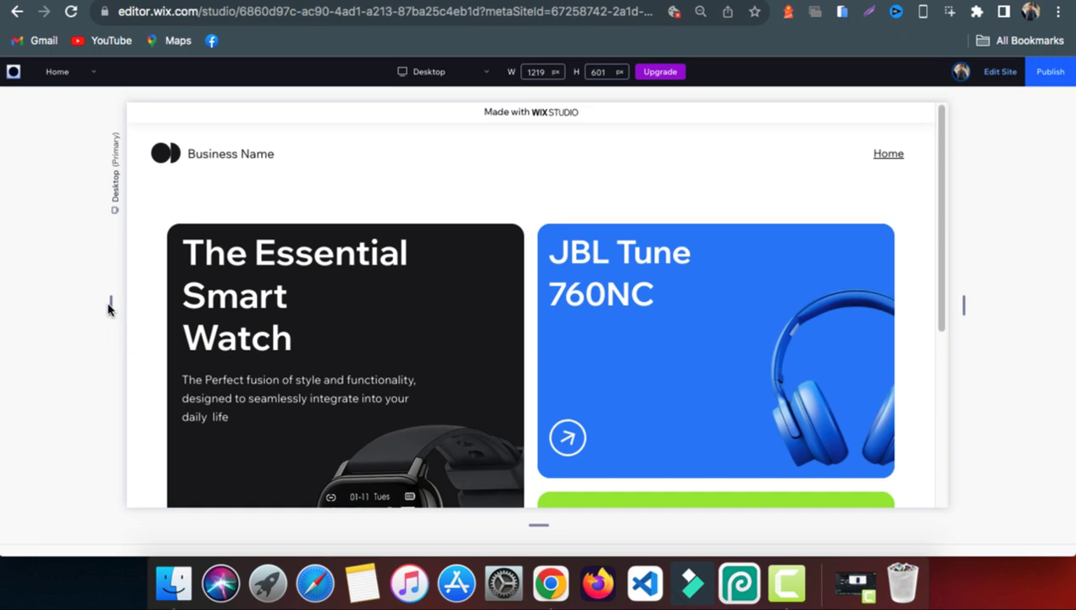
Narrow the preview to 320 px to review the stacked cells, and bring it back to a width of 390 px.
{"action": "left_click_drag", "start_coordinate": [111, 306], "coordinate": [517, 307]}
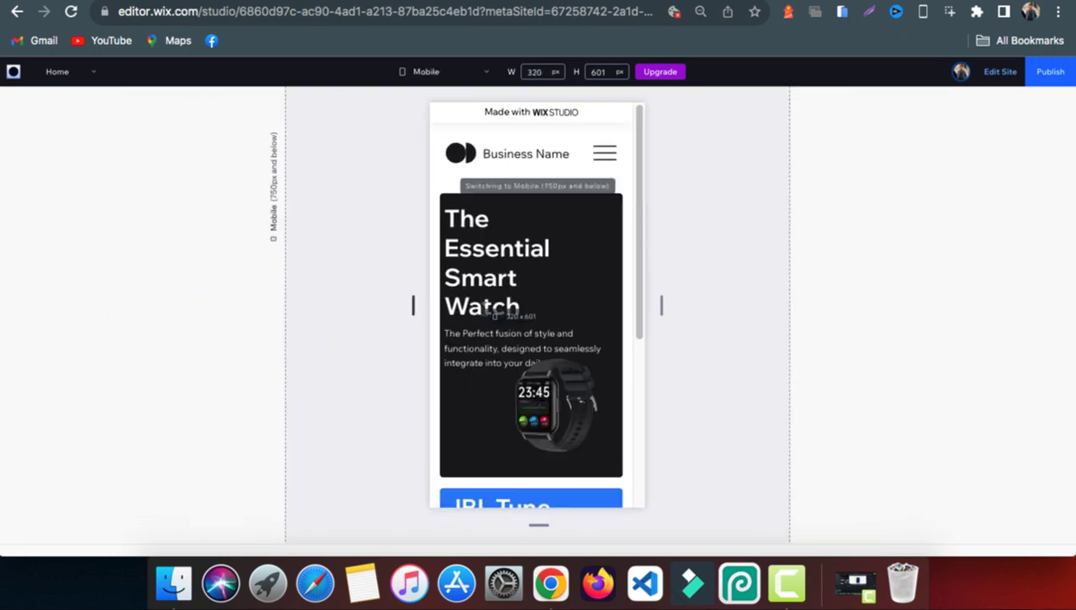
{"action": "scroll", "coordinate": [518, 307], "scroll_direction": "down", "scroll_amount": 10}
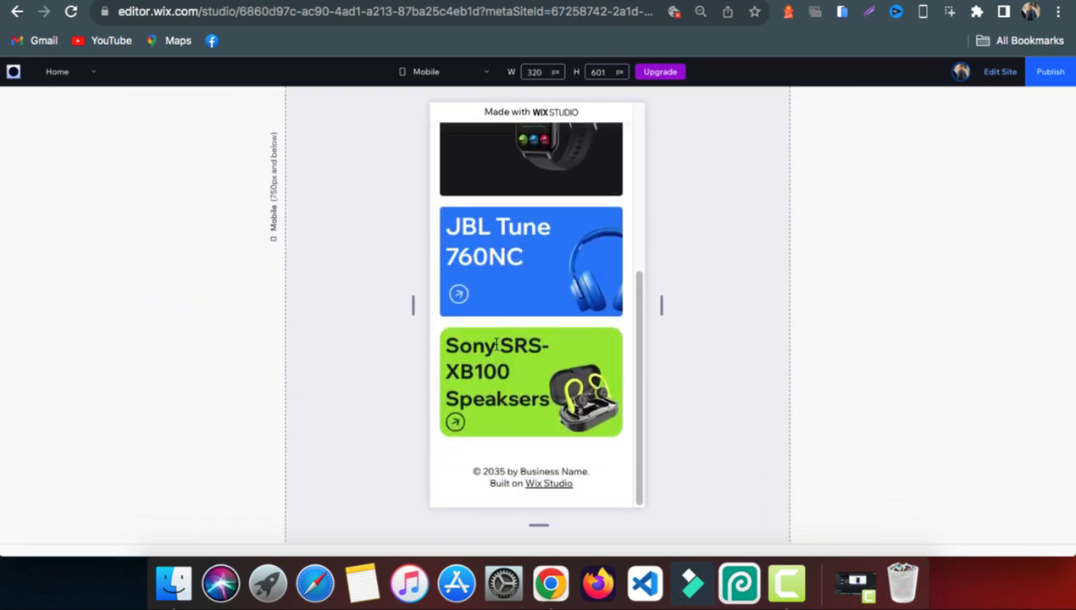
{"action": "scroll", "coordinate": [526, 301], "scroll_direction": "up", "scroll_amount": 7}
{"action": "scroll", "coordinate": [527, 296], "scroll_direction": "up", "scroll_amount": 3}
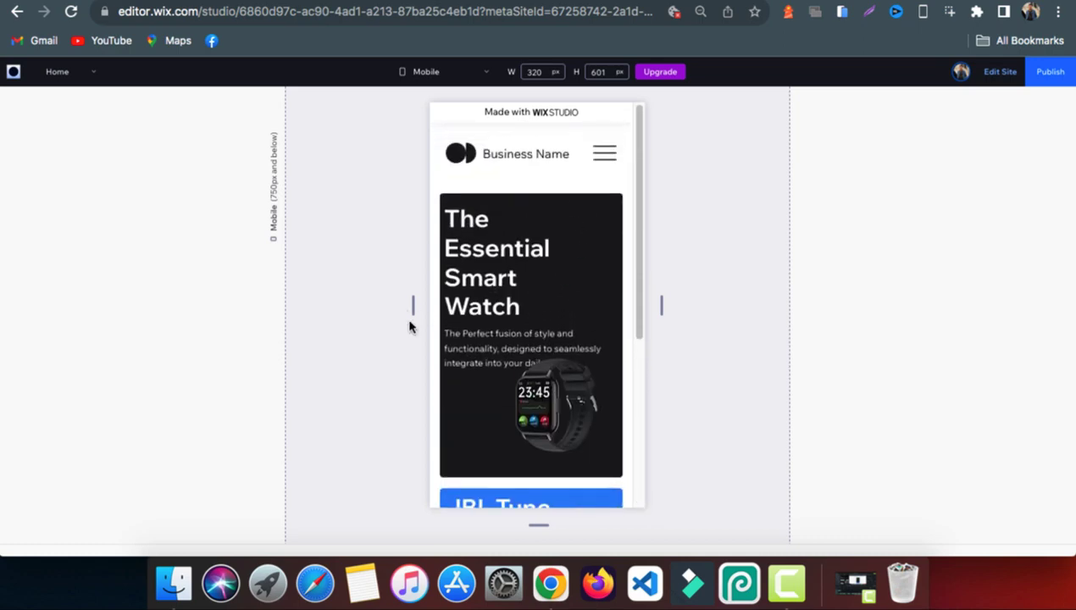
{"action": "left_click_drag", "start_coordinate": [417, 305], "coordinate": [394, 305]}
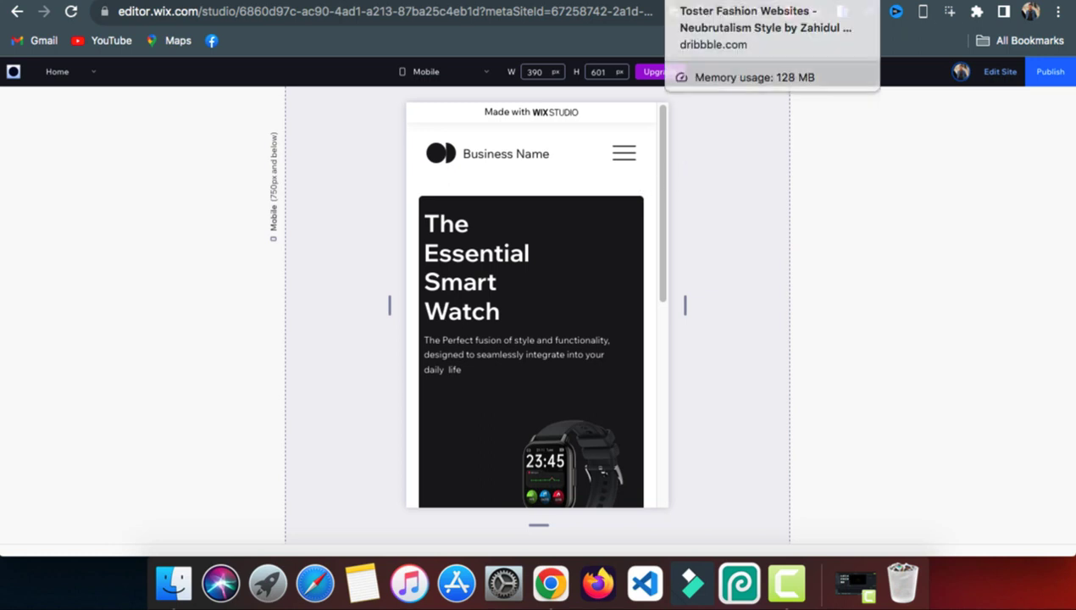
Look at the Agensea creative agency hero design on Dribbble and return to the mobile preview to view the stacked cells.
{"action": "left_click", "coordinate": [728, 1]}
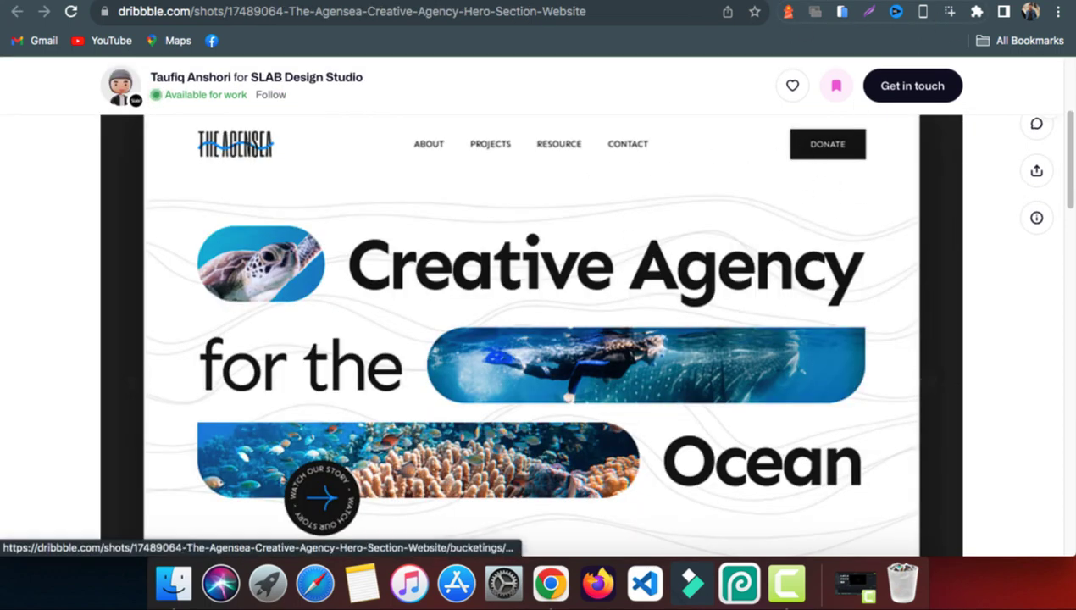
{"action": "left_click", "coordinate": [559, 4]}
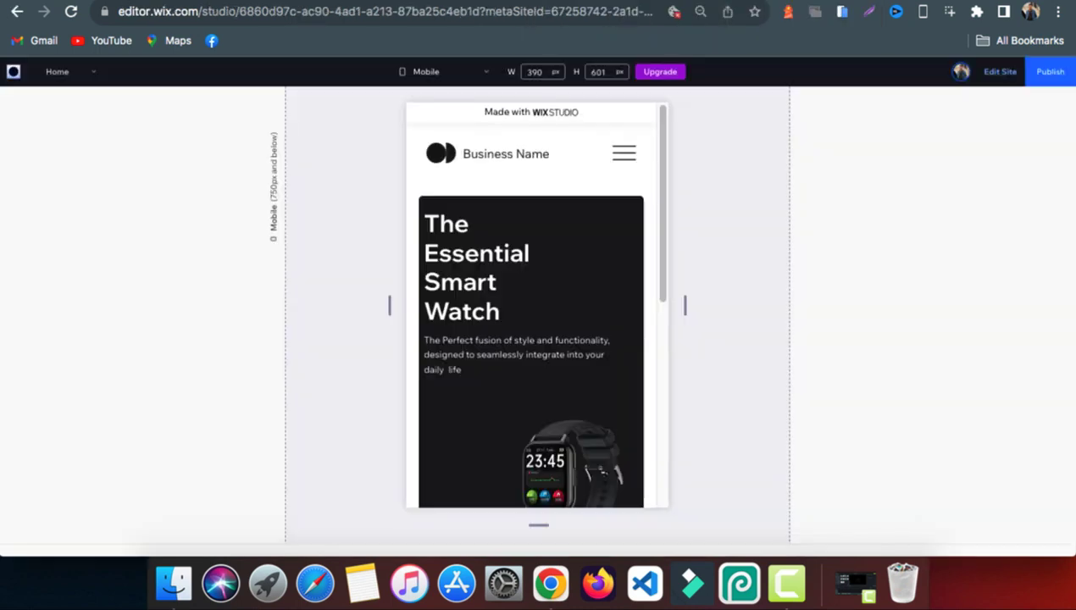
{"action": "scroll", "coordinate": [542, 294], "scroll_direction": "down", "scroll_amount": 5}
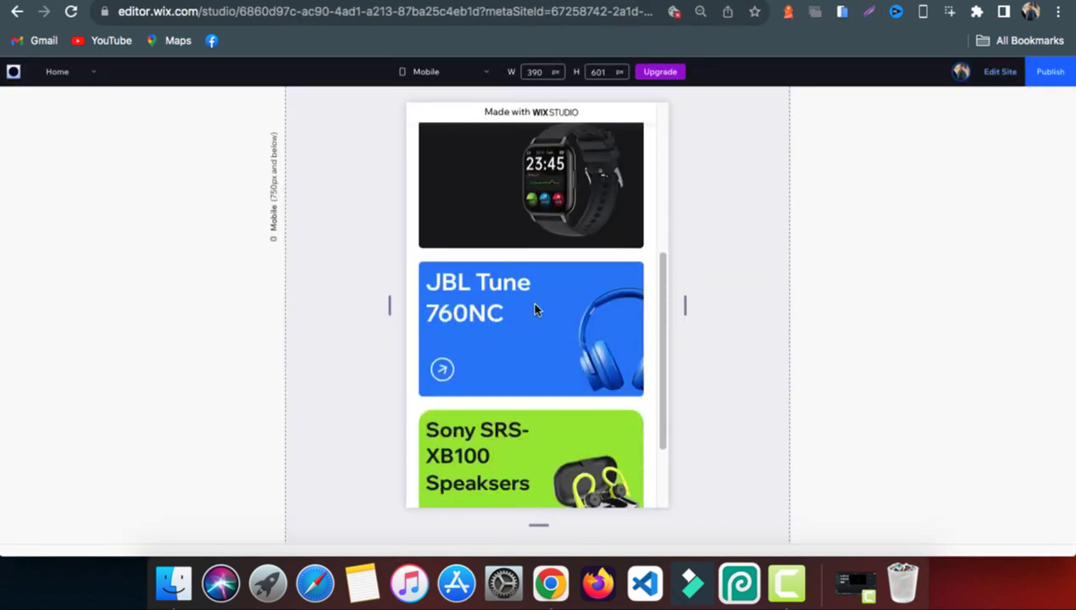